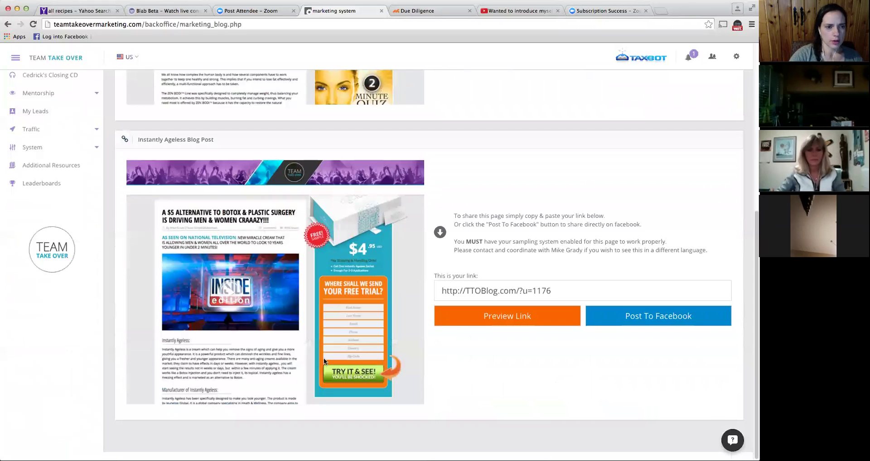
# - Open the Instantly Ageless blog post preview and read down through the article
pyautogui.click(524, 313)
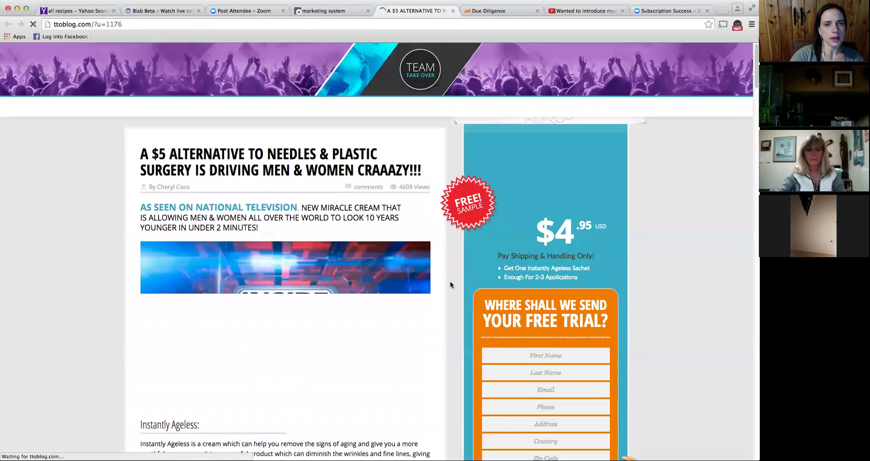
pyautogui.scroll(-10, 450, 281)
pyautogui.scroll(-20, 448, 281)
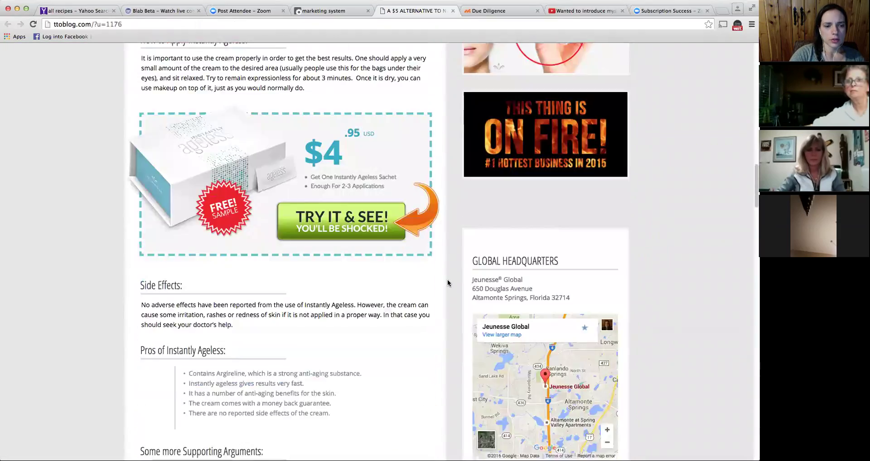
pyautogui.scroll(-6, 447, 279)
pyautogui.scroll(4, 447, 279)
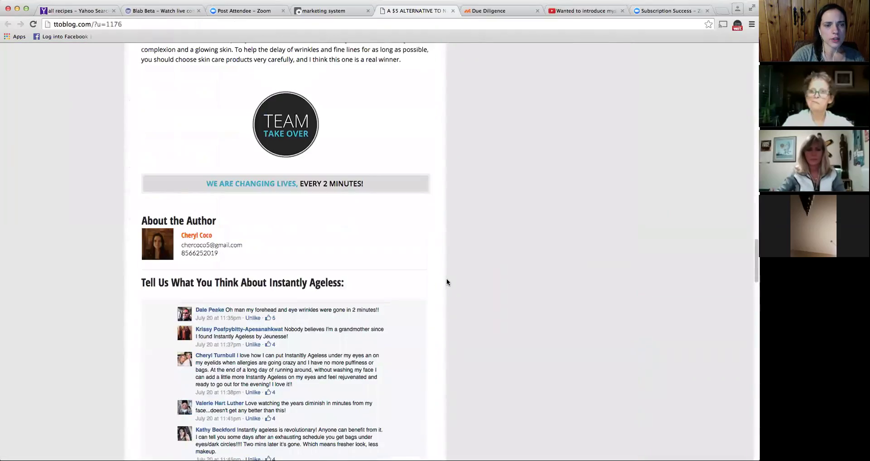
pyautogui.scroll(-1, 447, 277)
pyautogui.scroll(-3, 433, 265)
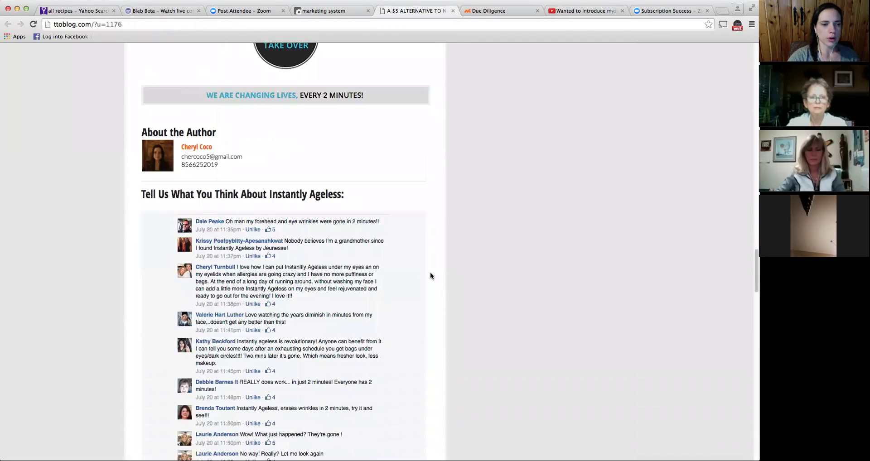
pyautogui.scroll(-2, 296, 263)
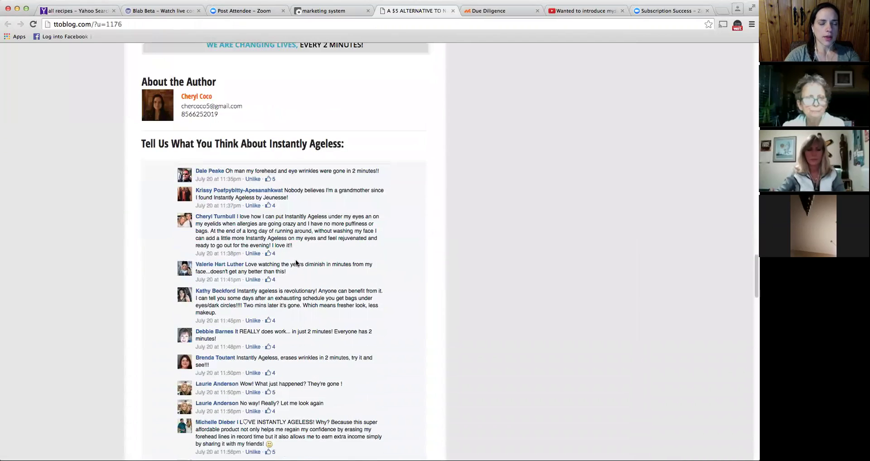
pyautogui.scroll(-4, 298, 262)
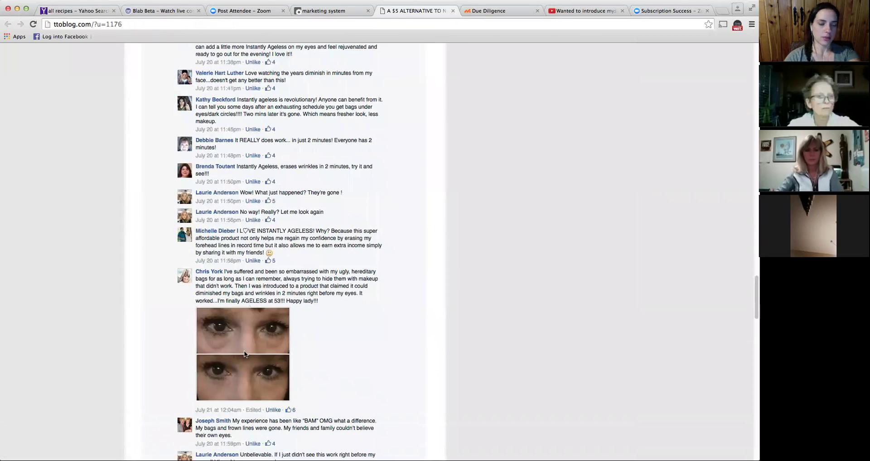
pyautogui.scroll(-6, 245, 362)
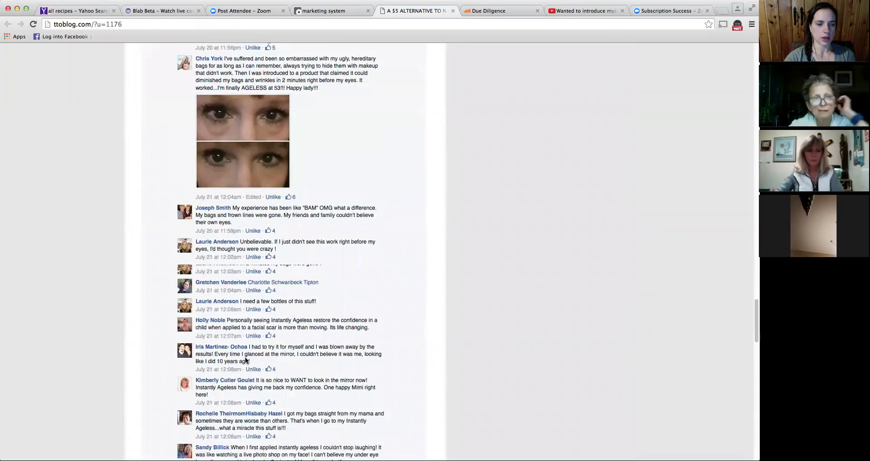
pyautogui.scroll(-9, 245, 361)
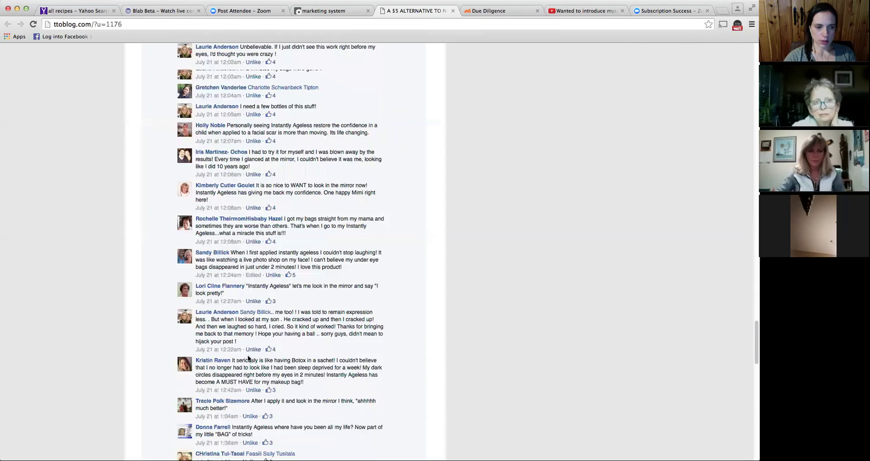
pyautogui.scroll(-3, 250, 358)
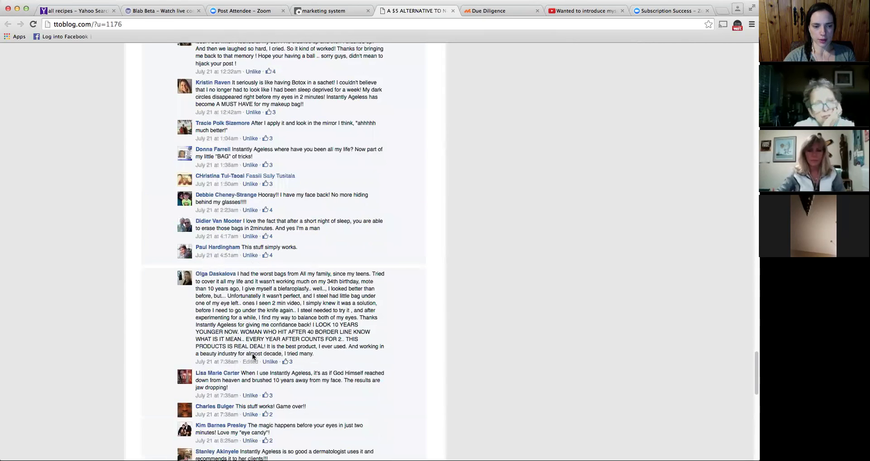
pyautogui.scroll(-1, 252, 356)
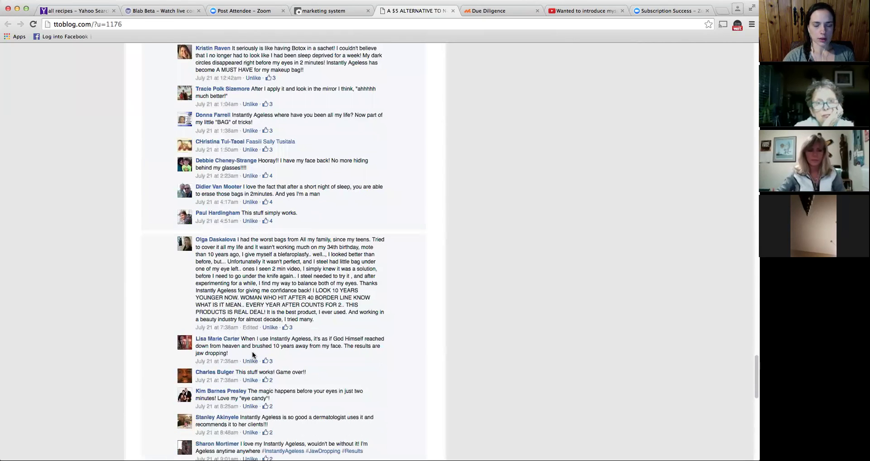
# - Scroll through the customer testimonials at the bottom, then head back up the article
pyautogui.scroll(-4, 252, 351)
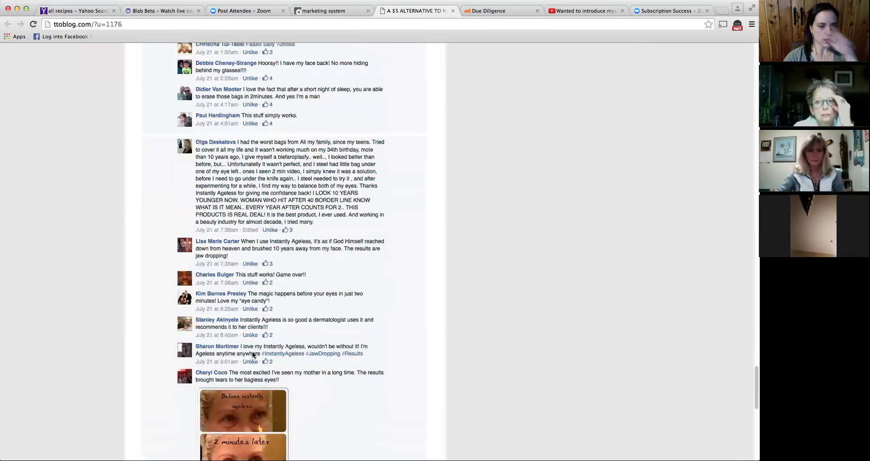
pyautogui.scroll(-1, 252, 354)
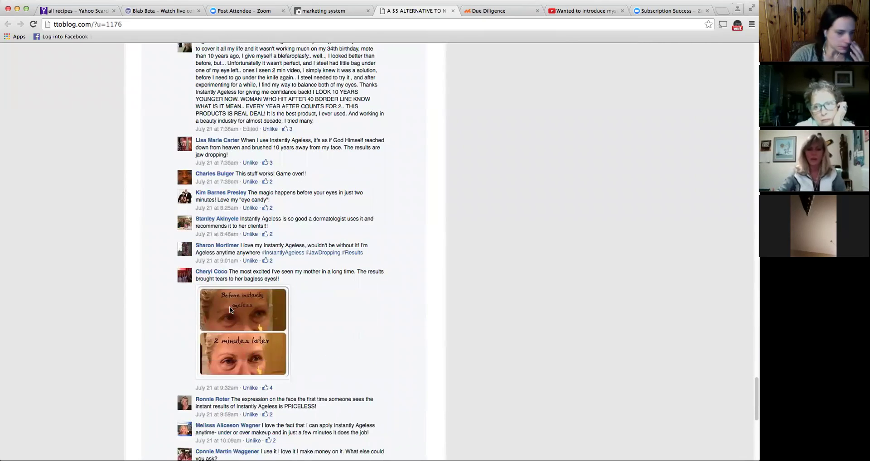
pyautogui.scroll(-1, 231, 308)
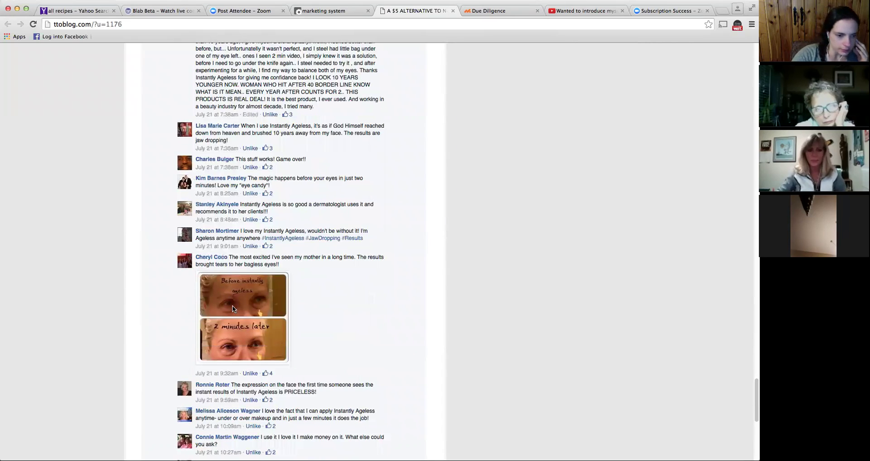
pyautogui.scroll(-1, 233, 305)
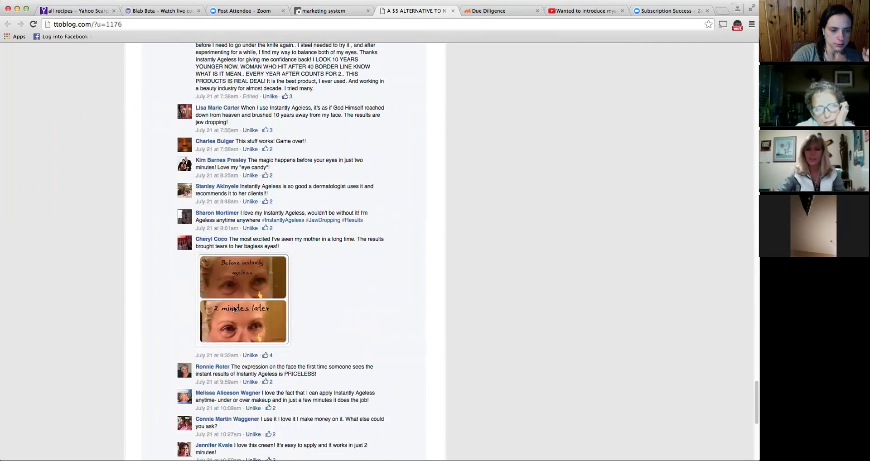
pyautogui.scroll(-1, 233, 306)
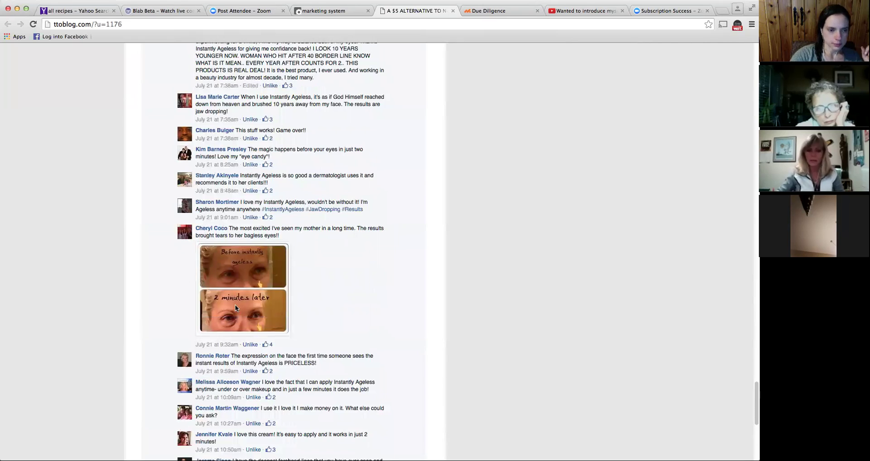
pyautogui.scroll(-1, 236, 308)
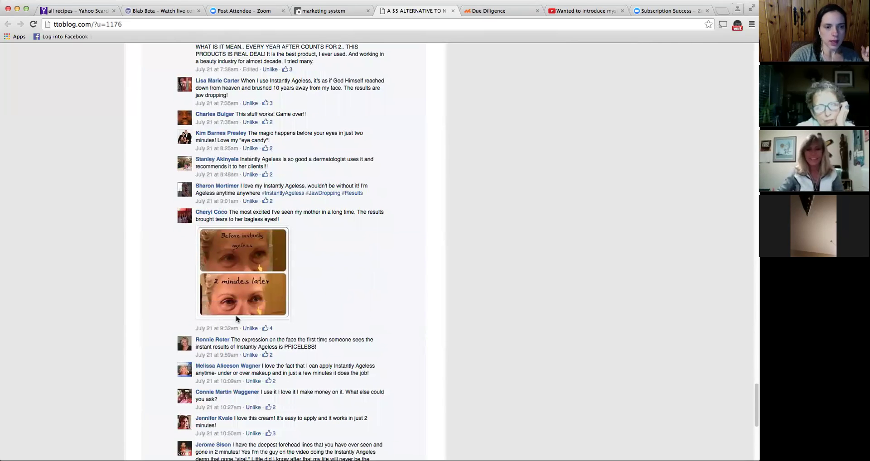
pyautogui.scroll(10, 390, 309)
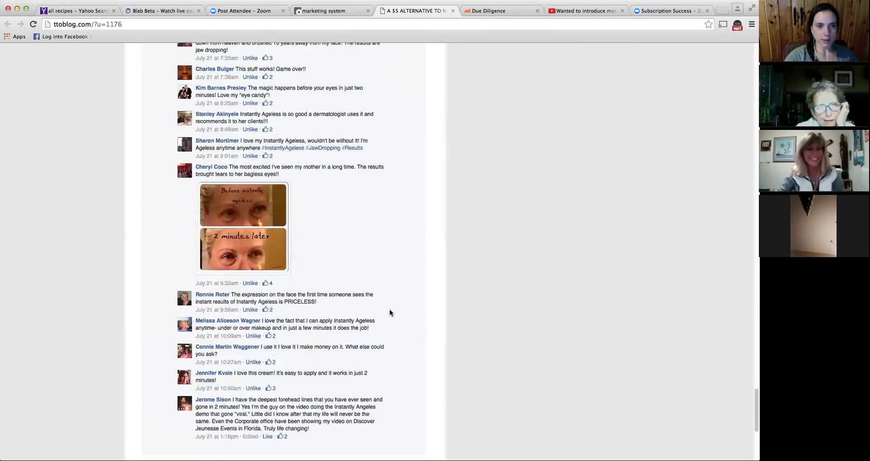
pyautogui.scroll(-10, 390, 306)
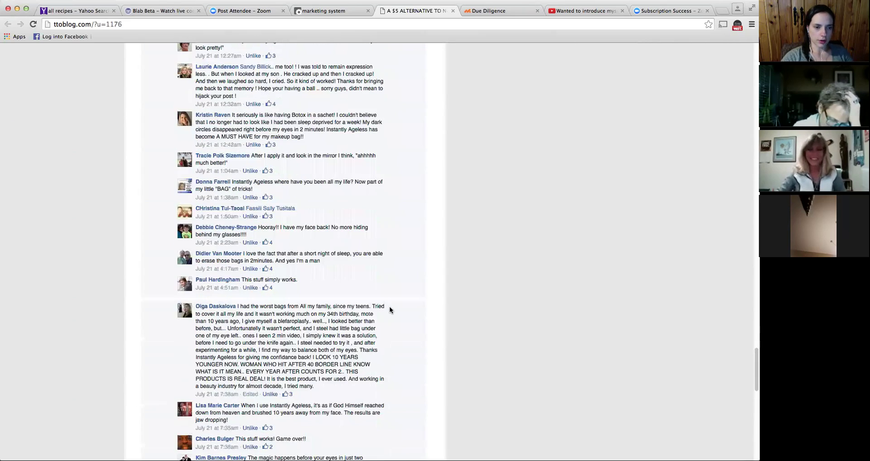
pyautogui.scroll(-5, 391, 308)
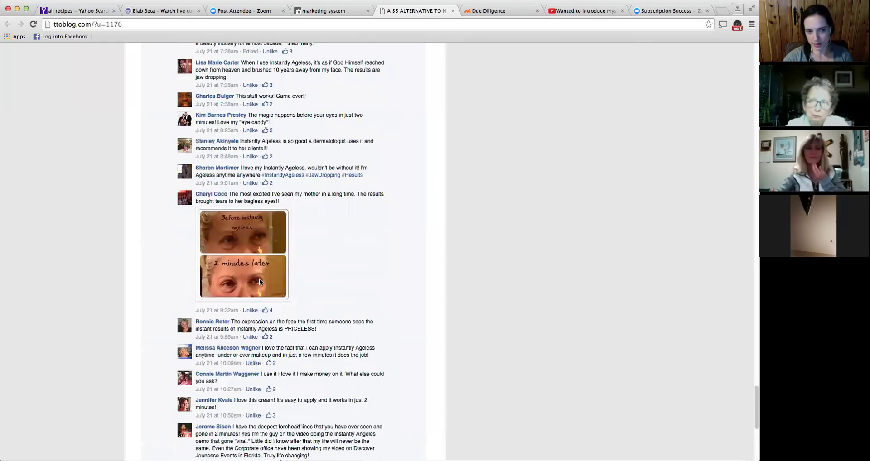
pyautogui.scroll(20, 294, 254)
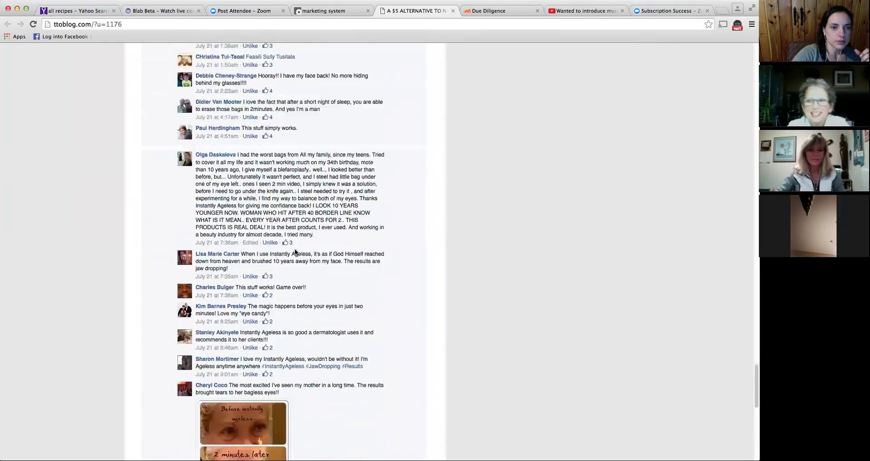
pyautogui.scroll(20, 287, 239)
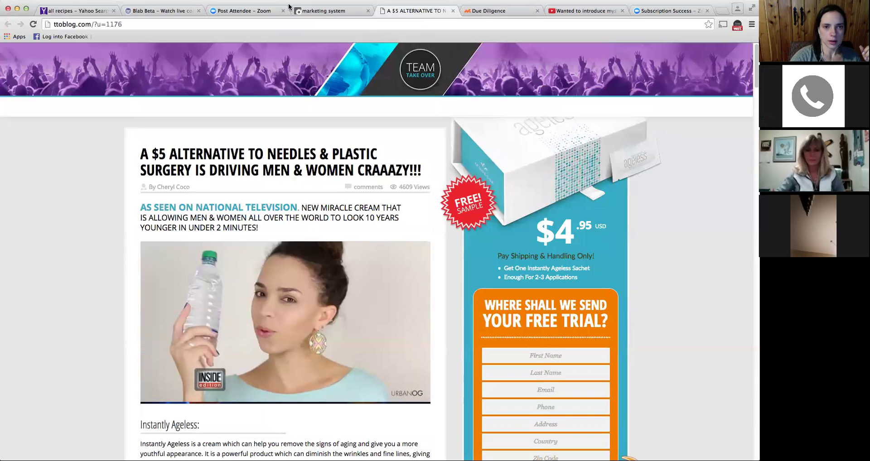
# - Close the blog preview tabs and return to the TTO Blog page
pyautogui.click(453, 10)
pyautogui.click(453, 11)
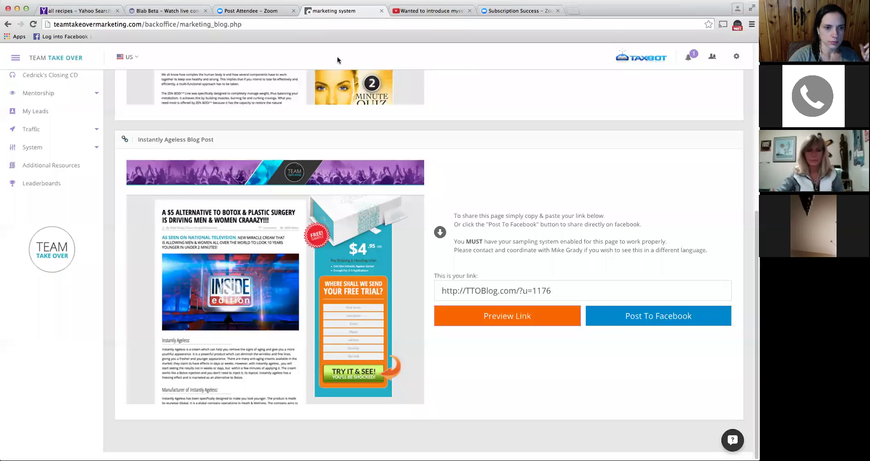
pyautogui.scroll(4, 404, 71)
pyautogui.scroll(-1, 487, 309)
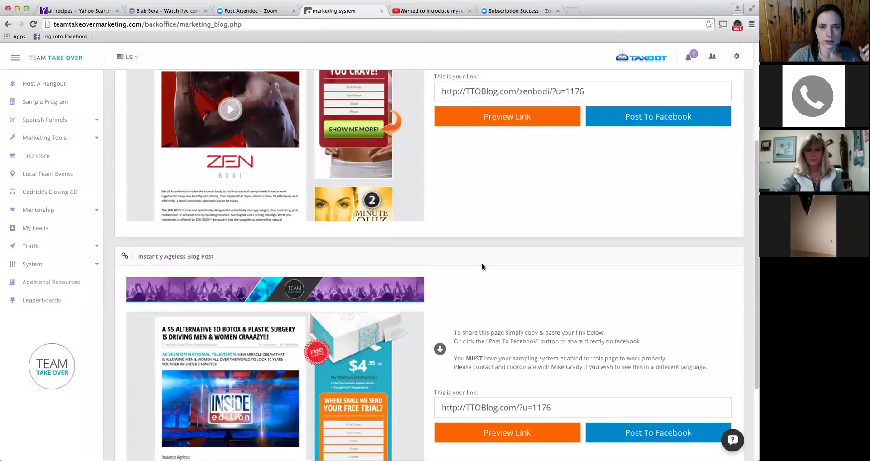
pyautogui.scroll(1, 482, 266)
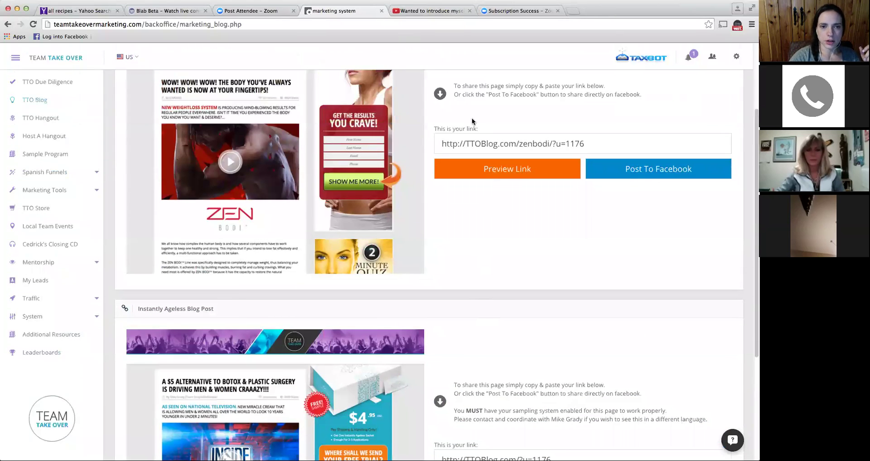
# - Copy the Zen Bodi share link, then scroll down to the Instantly Ageless post
pyautogui.tripleClick(481, 142)
pyautogui.rightClick(481, 142)
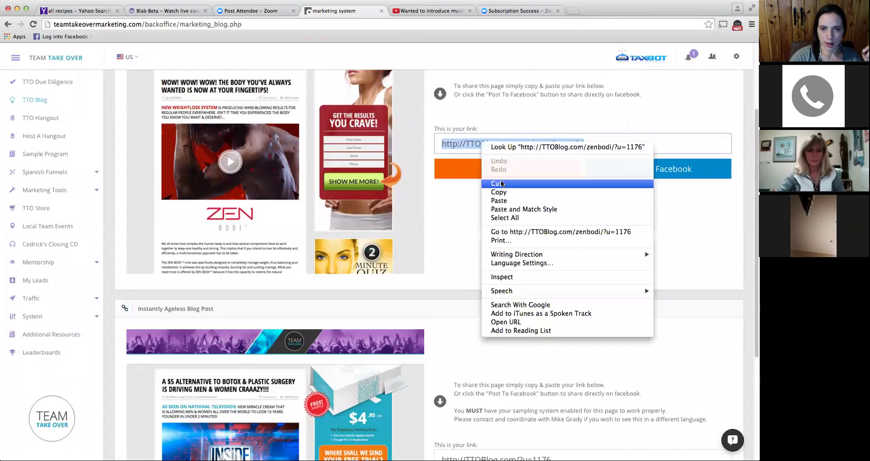
pyautogui.click(501, 195)
pyautogui.click(468, 217)
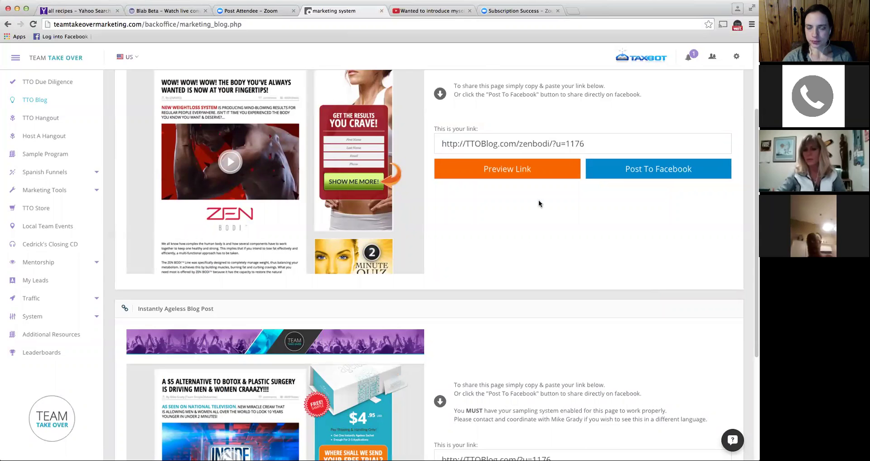
pyautogui.scroll(-4, 524, 236)
pyautogui.scroll(-2, 524, 233)
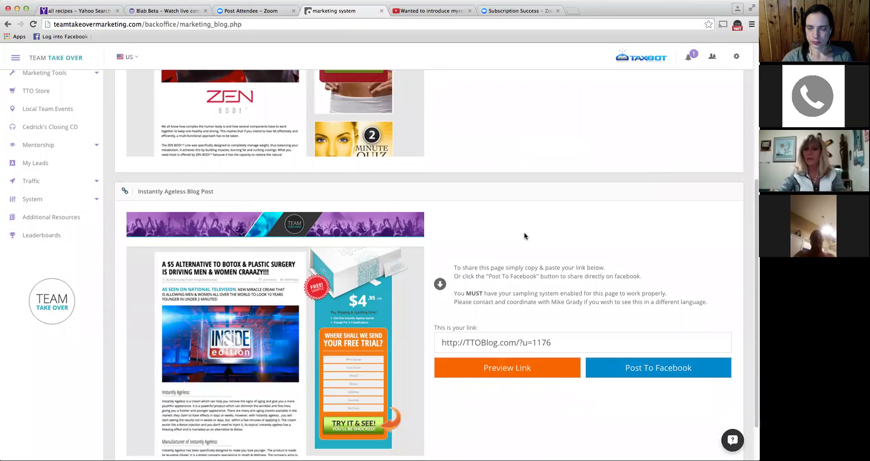
pyautogui.scroll(-2, 524, 233)
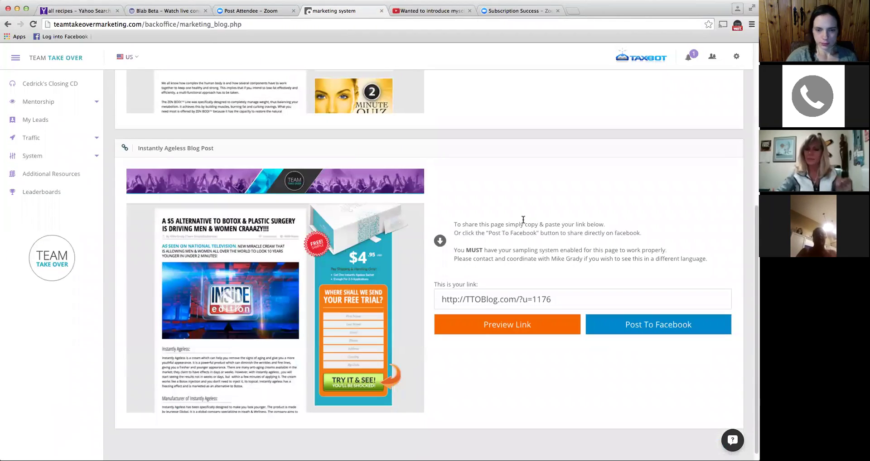
pyautogui.scroll(9, 521, 206)
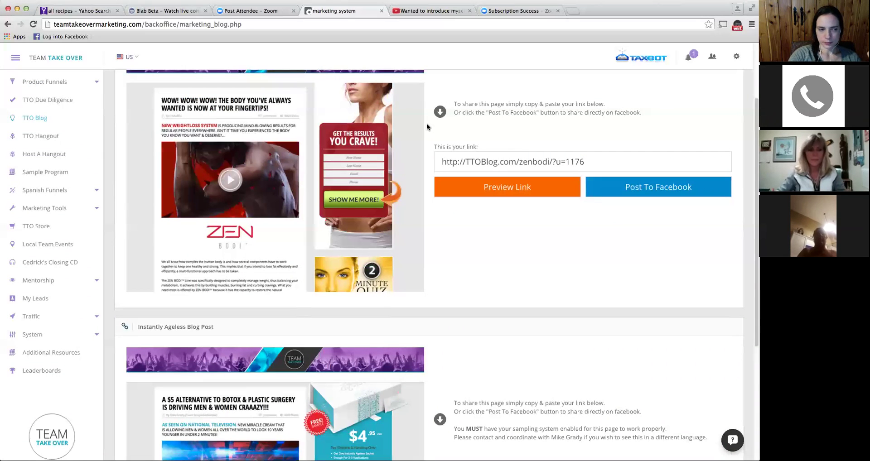
# - Go to the TTO Hangout page and select the personal hangout share link
pyautogui.click(41, 136)
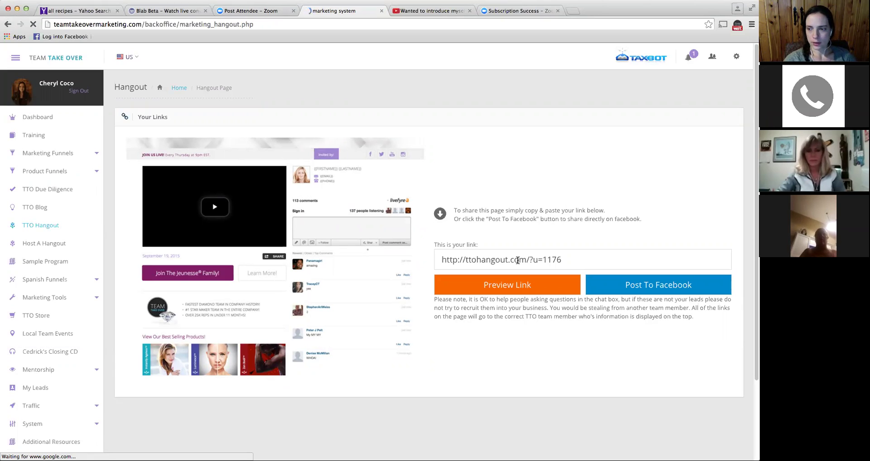
pyautogui.tripleClick(519, 261)
pyautogui.click(518, 261)
pyautogui.click(518, 243)
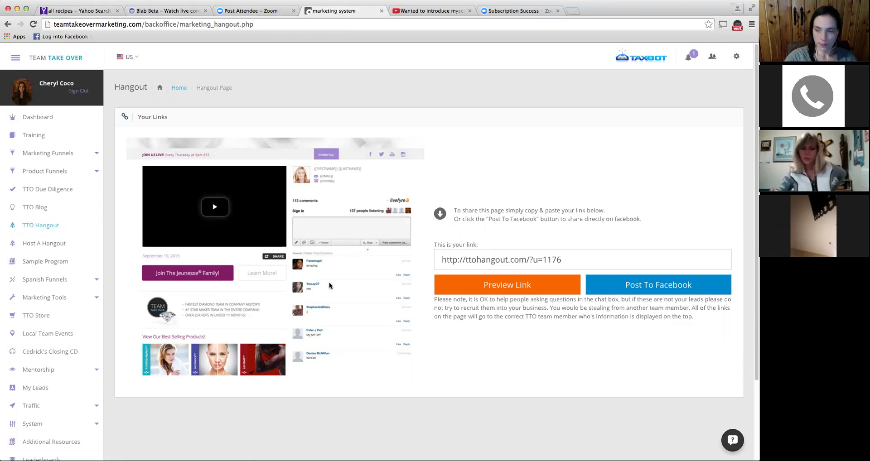
# - Preview the hangout page in a new tab, then return to the back office
pyautogui.click(515, 286)
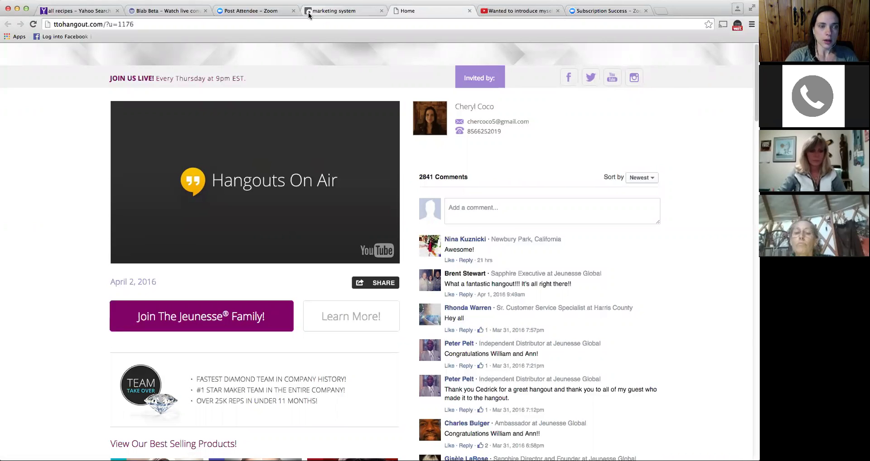
pyautogui.click(360, 13)
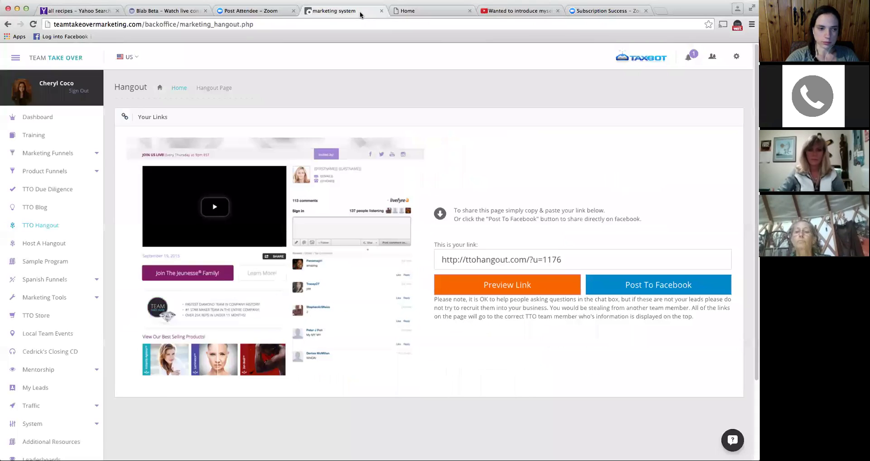
pyautogui.scroll(-2, 136, 281)
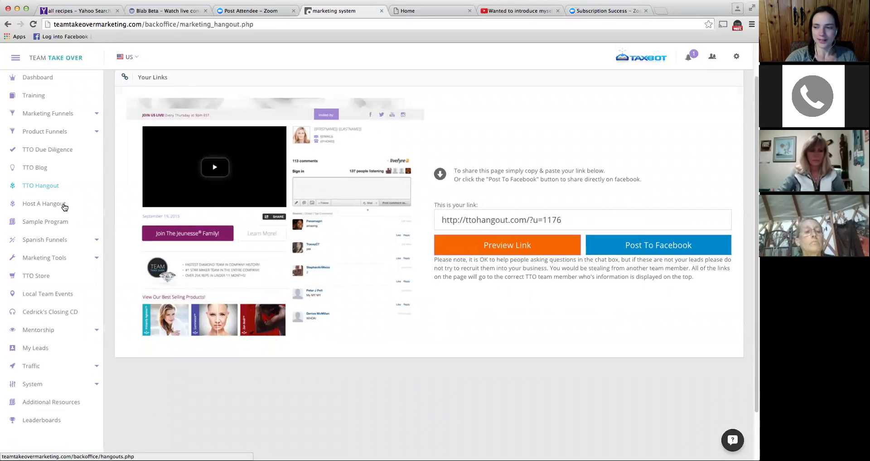
pyautogui.scroll(-1, 64, 208)
# - View the Host A Hangout page with its scheduling calendar, then go to Sample Program
pyautogui.scroll(-1, 64, 208)
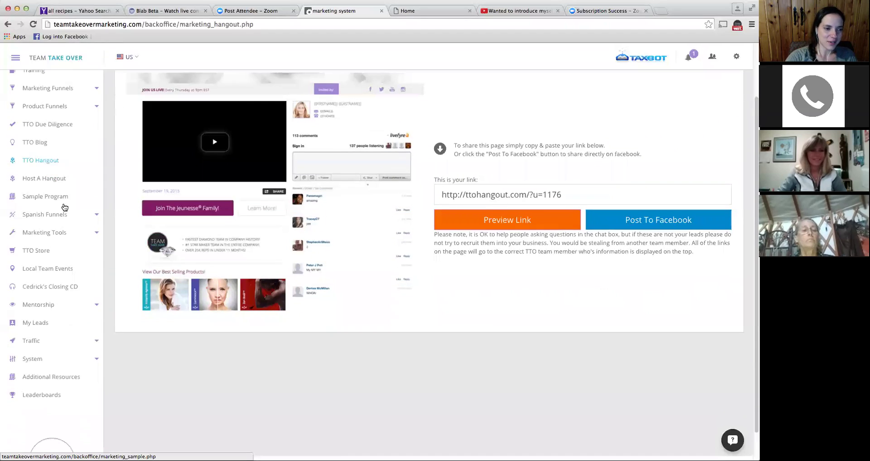
pyautogui.click(56, 172)
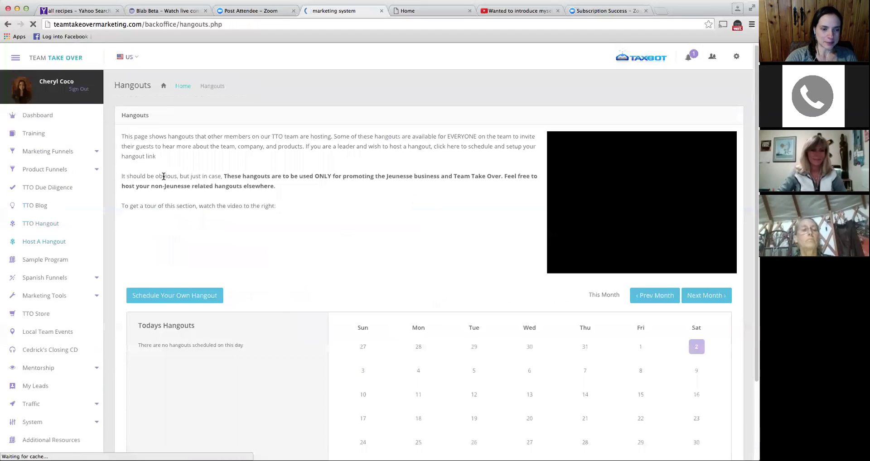
pyautogui.scroll(-2, 162, 175)
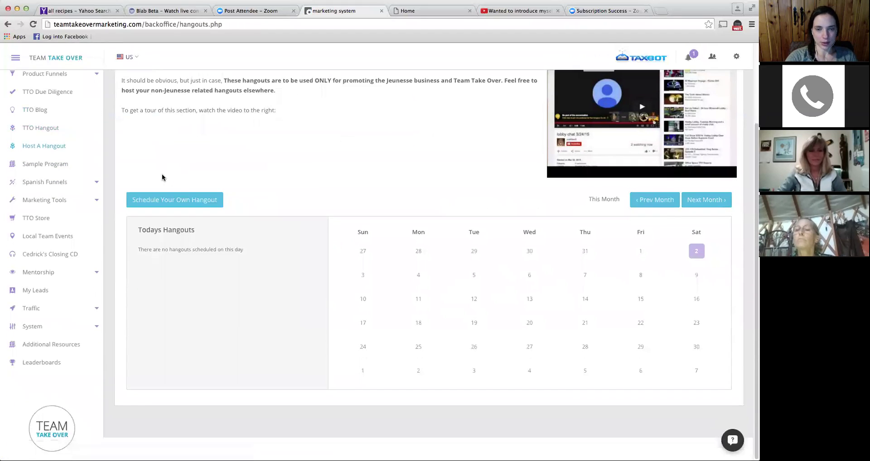
pyautogui.scroll(1, 162, 175)
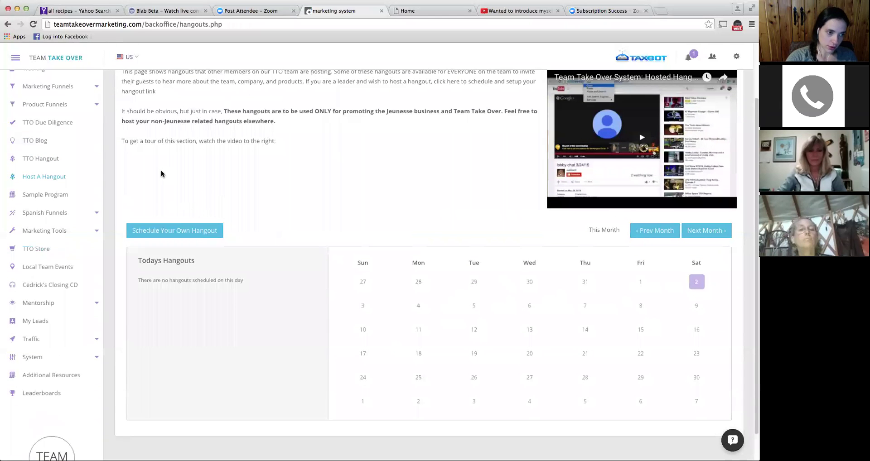
pyautogui.click(47, 196)
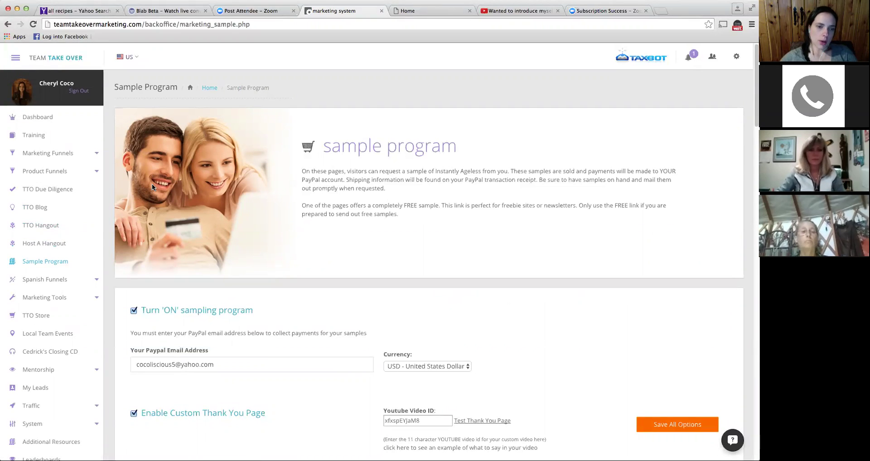
# - Scroll the Sample Program settings down to the PayPal, USD currency and YouTube Video ID fields
pyautogui.scroll(-1, 238, 199)
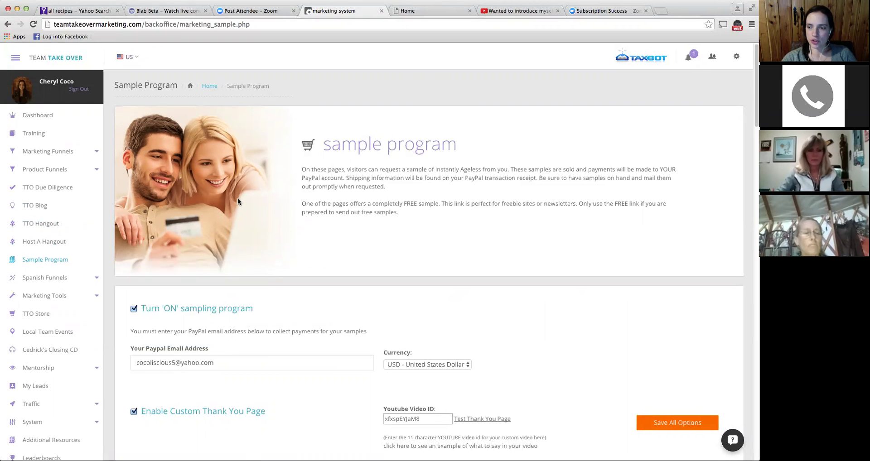
pyautogui.scroll(-4, 238, 201)
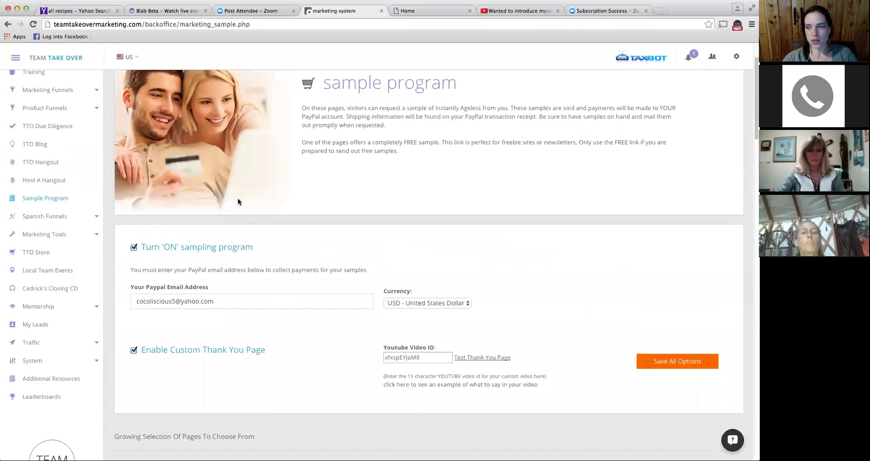
pyautogui.scroll(-1, 237, 199)
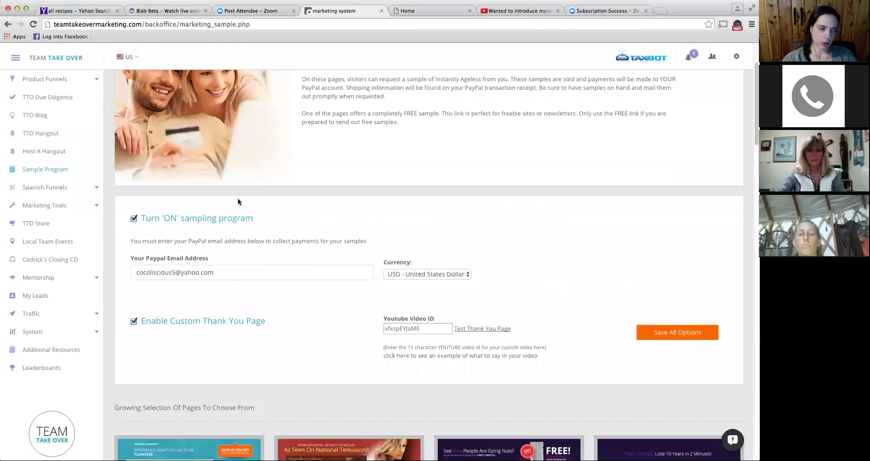
pyautogui.scroll(-1, 237, 202)
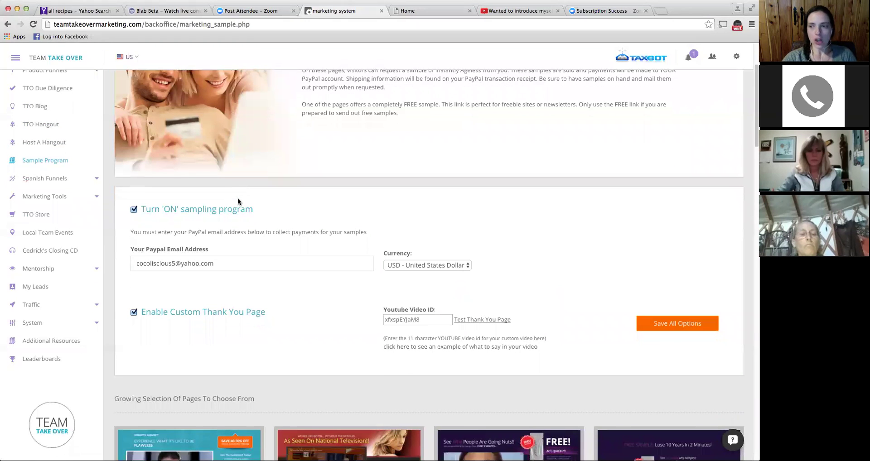
pyautogui.scroll(-2, 238, 197)
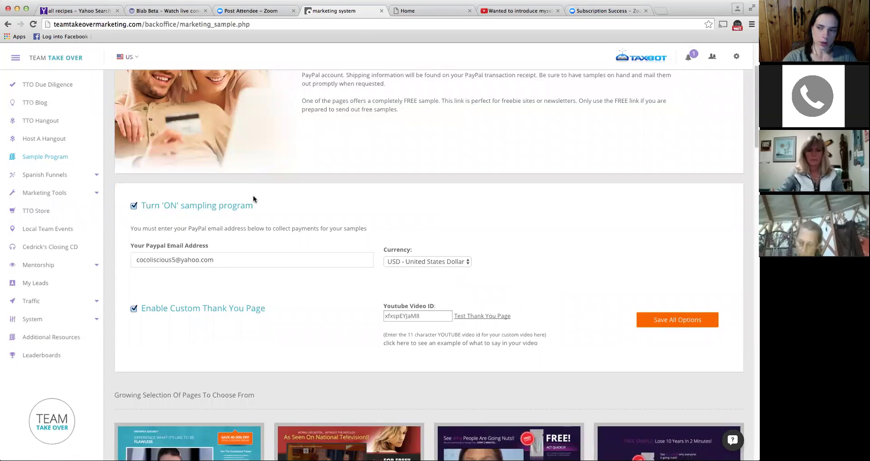
pyautogui.scroll(-2, 253, 197)
pyautogui.scroll(-1, 253, 196)
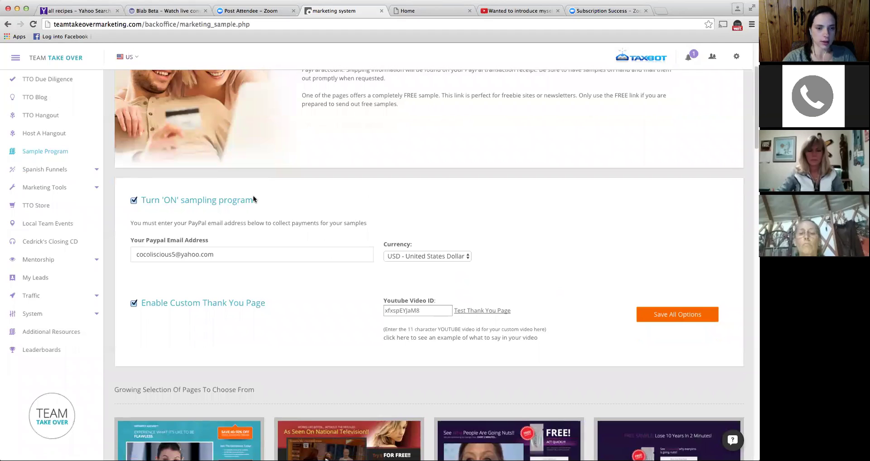
pyautogui.scroll(-1, 253, 196)
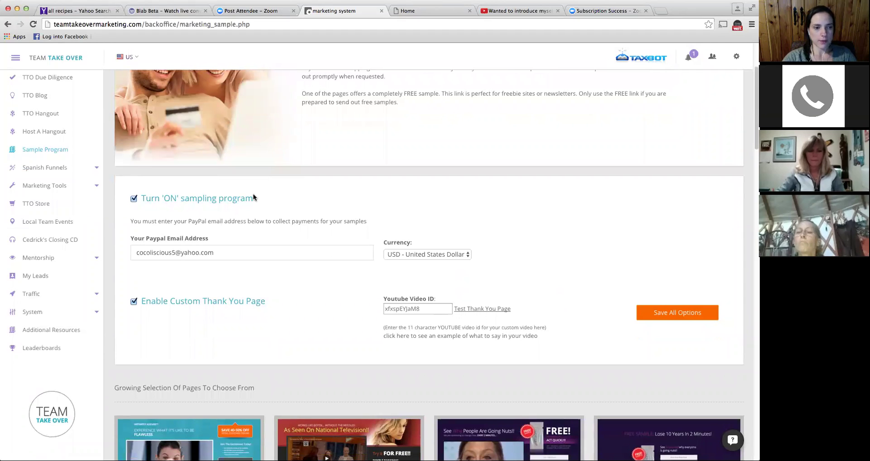
pyautogui.scroll(-1, 253, 194)
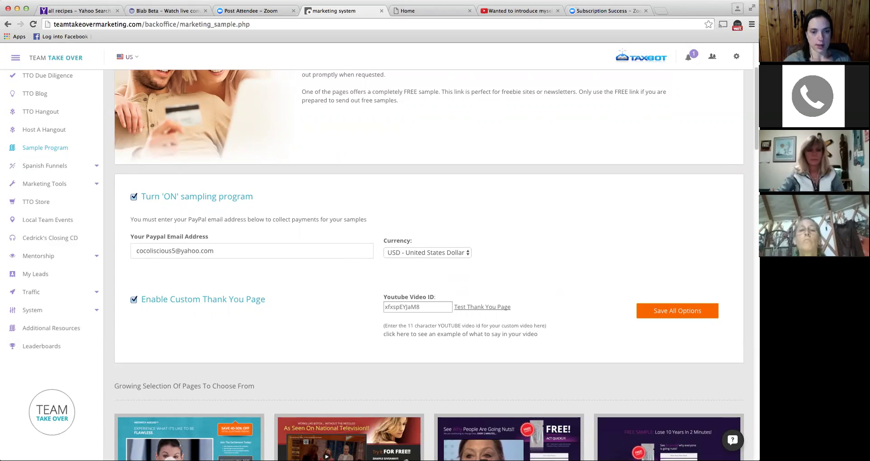
pyautogui.scroll(-2, 340, 195)
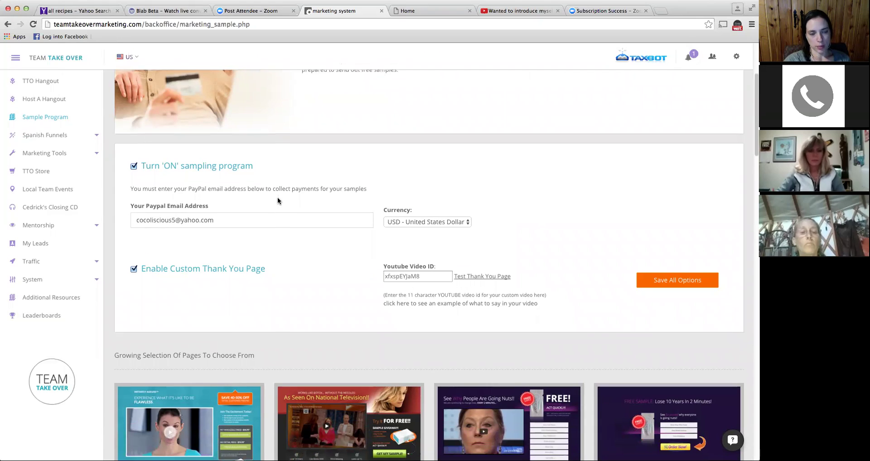
pyautogui.scroll(-3, 277, 197)
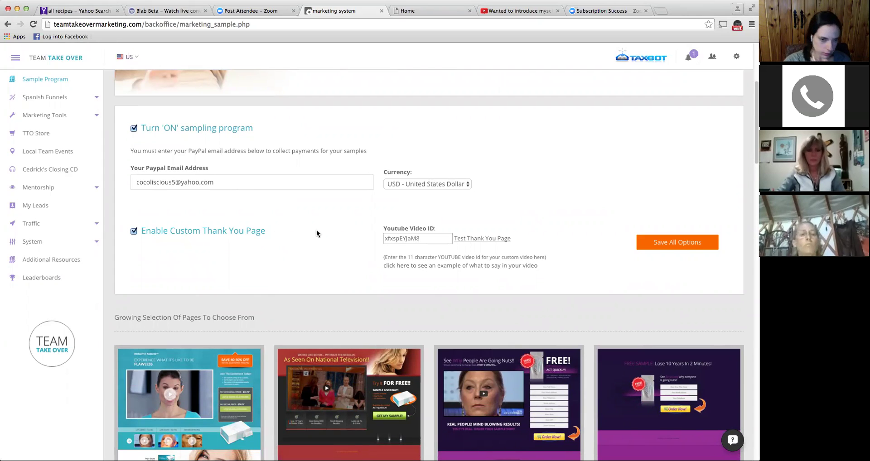
pyautogui.scroll(-1, 316, 231)
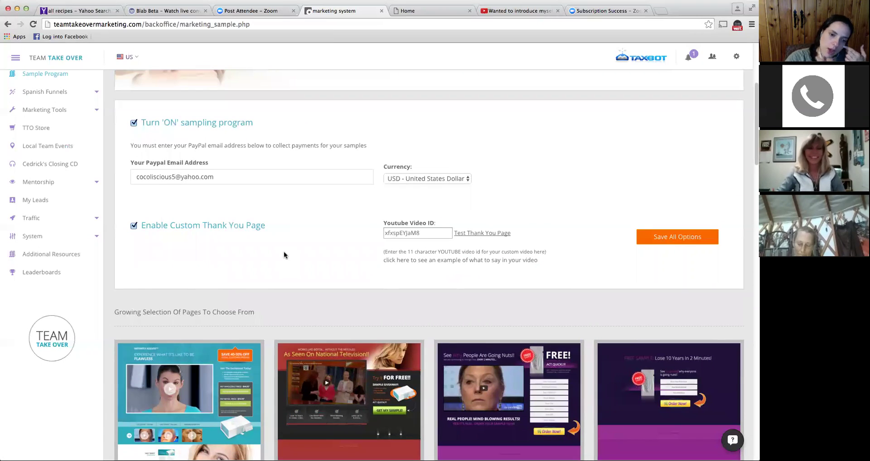
# - Play the 'mike ia sample' example video, pause it, and close the YouTube tab
pyautogui.click(420, 262)
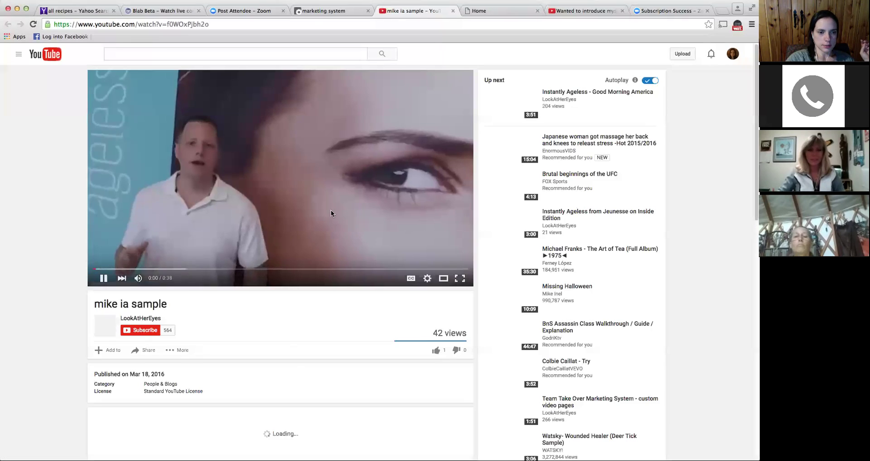
pyautogui.click(331, 214)
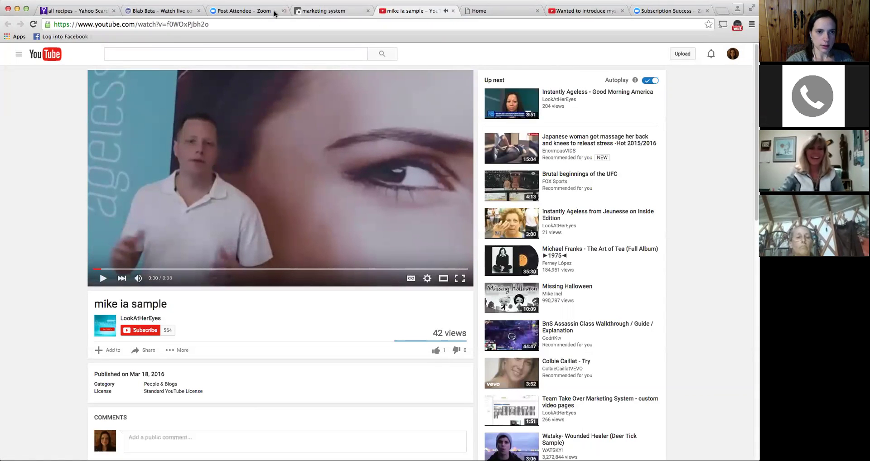
pyautogui.click(453, 11)
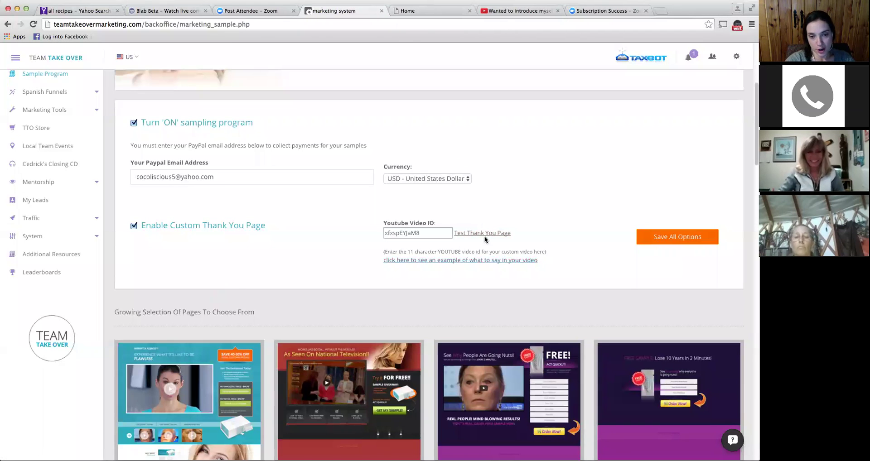
# - Preview the custom thank-you page, then pause and resume its personal video
pyautogui.click(484, 235)
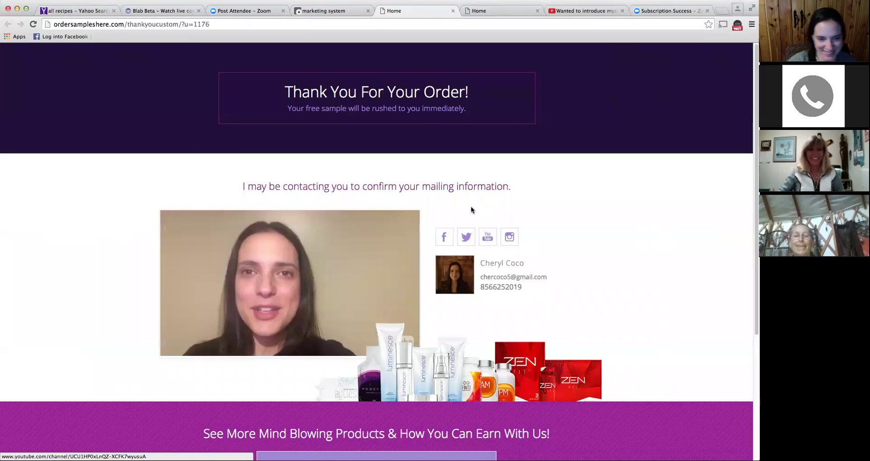
pyautogui.click(341, 254)
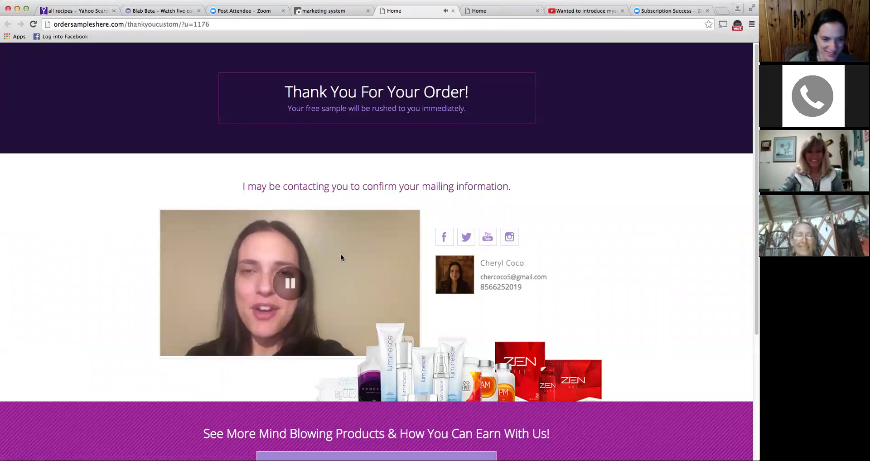
pyautogui.click(404, 251)
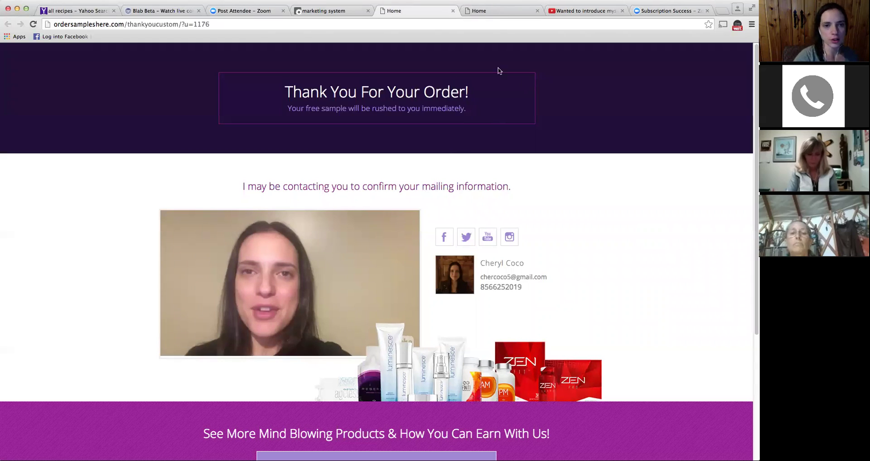
# - Close the thank-you preview and scroll to the gallery of six sample landing pages
pyautogui.click(453, 12)
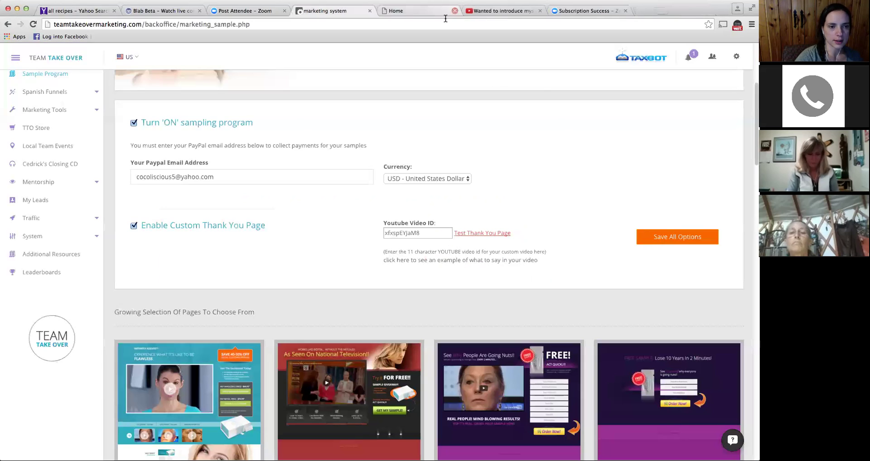
pyautogui.scroll(-5, 562, 275)
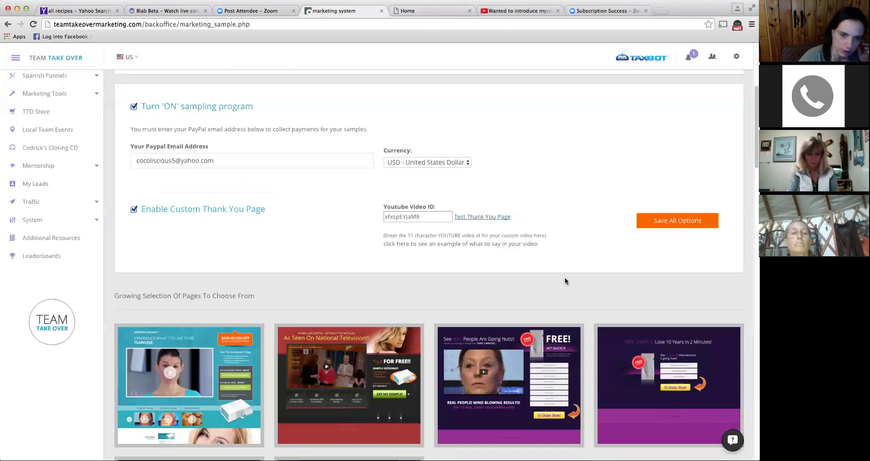
pyautogui.scroll(-3, 564, 281)
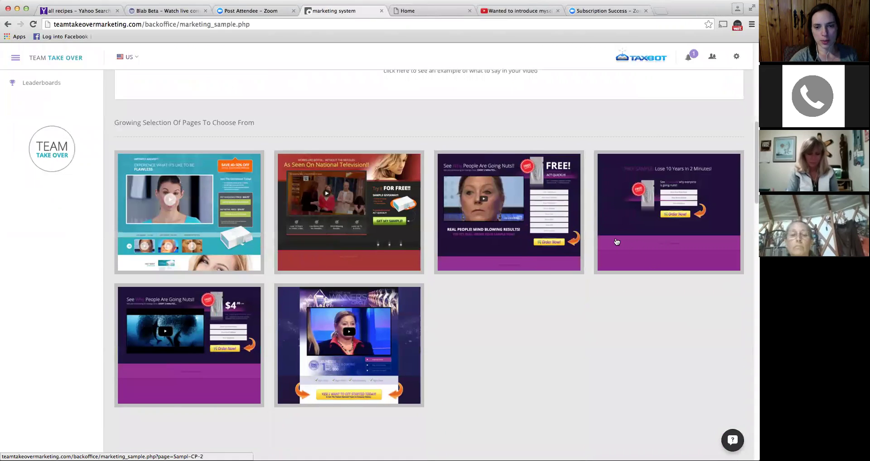
pyautogui.scroll(-6, 522, 252)
pyautogui.scroll(8, 521, 252)
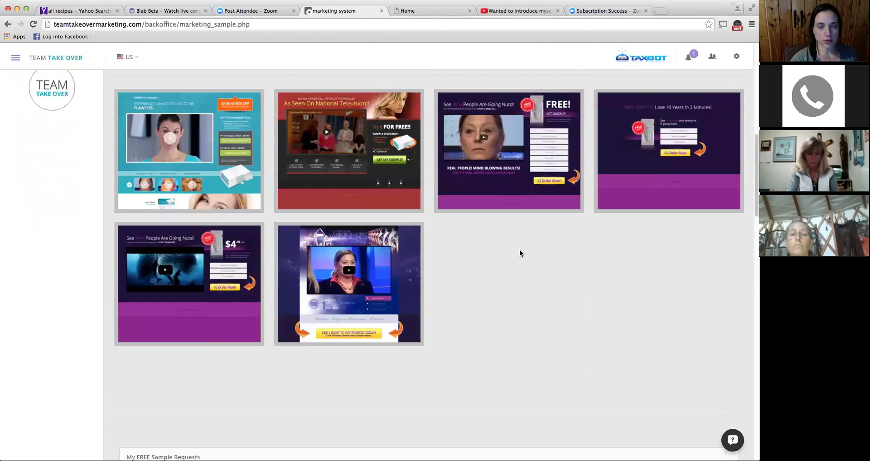
pyautogui.scroll(5, 503, 273)
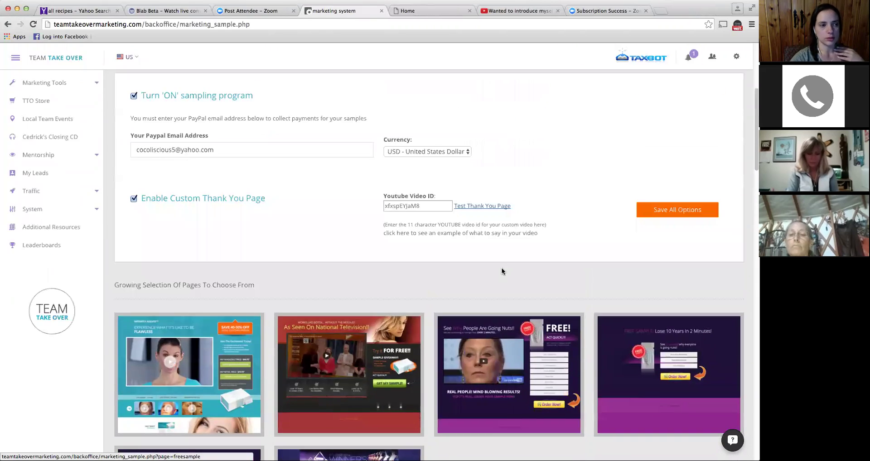
pyautogui.scroll(-15, 502, 268)
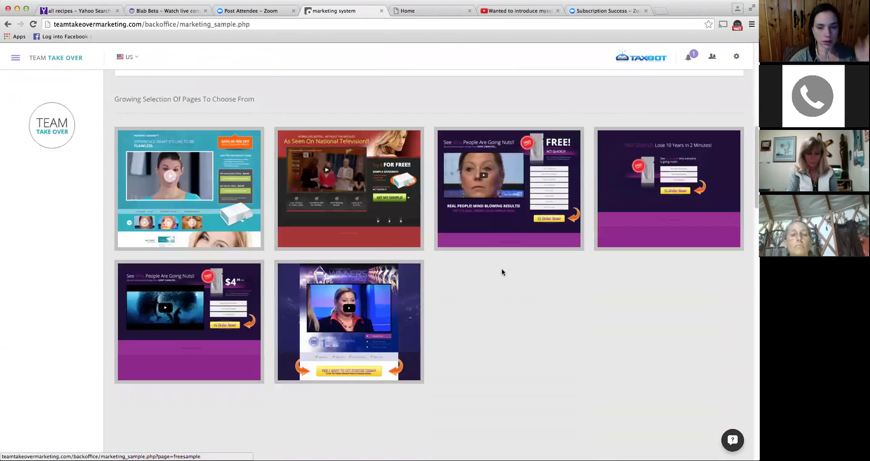
# - Look over sample requests and resources, then open the third template, 'See Why People Are Going Nuts'
pyautogui.scroll(-15, 498, 265)
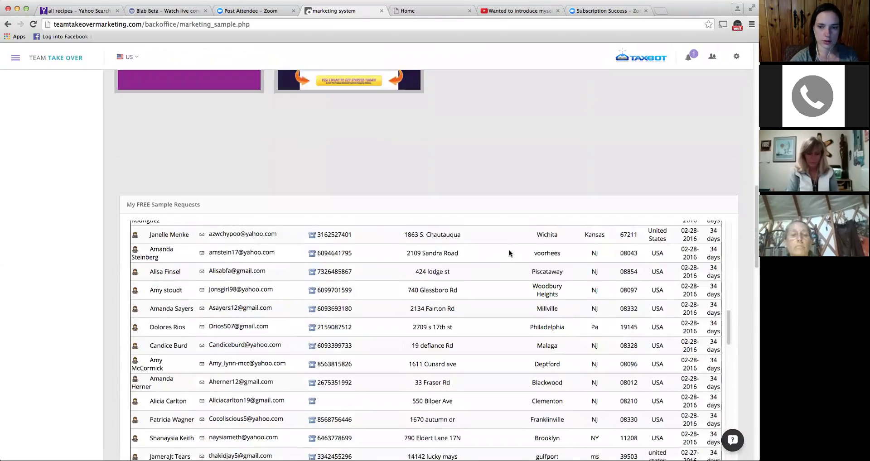
pyautogui.scroll(-10, 750, 316)
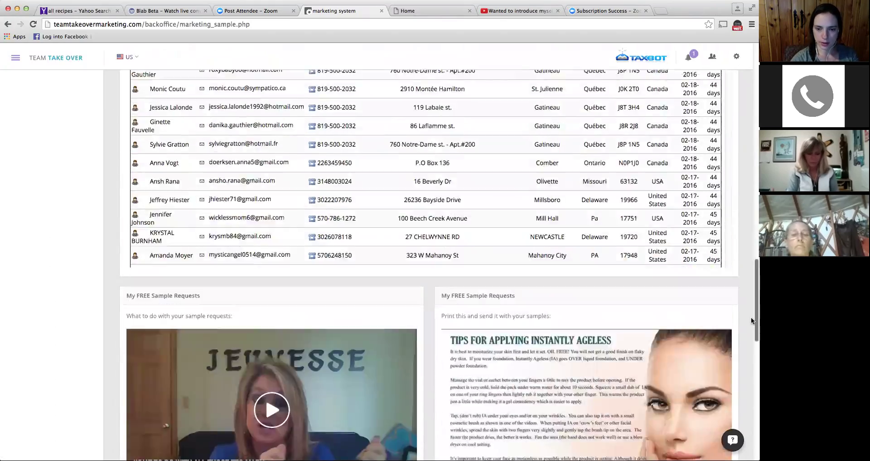
pyautogui.scroll(6, 750, 316)
pyautogui.scroll(-10, 746, 312)
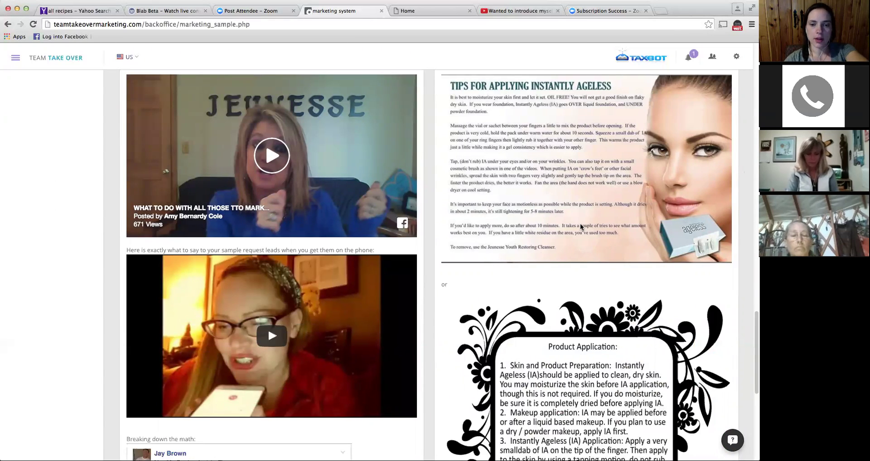
pyautogui.scroll(-4, 581, 227)
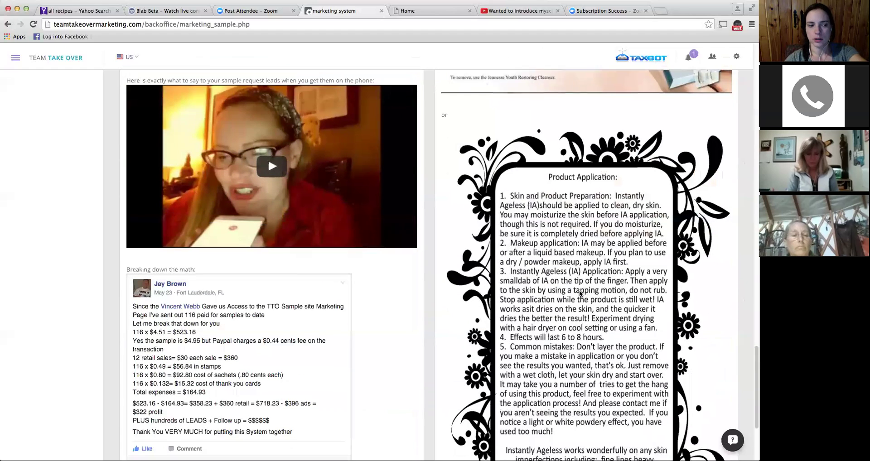
pyautogui.scroll(-3, 580, 294)
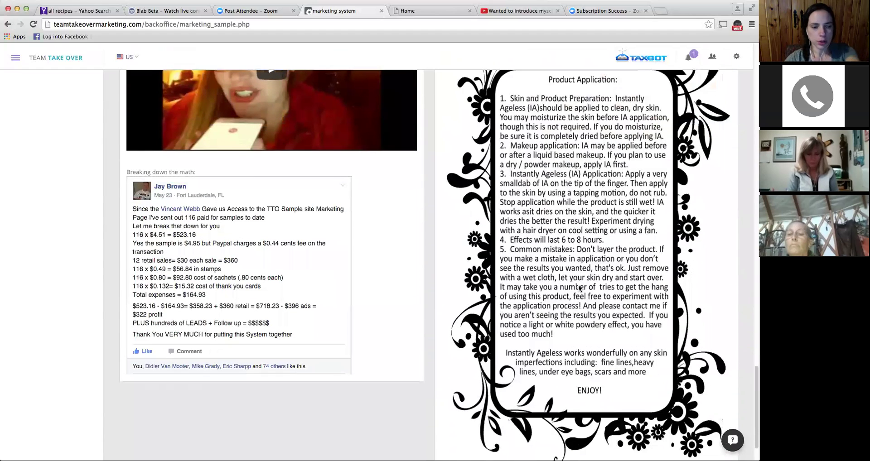
pyautogui.scroll(2, 585, 278)
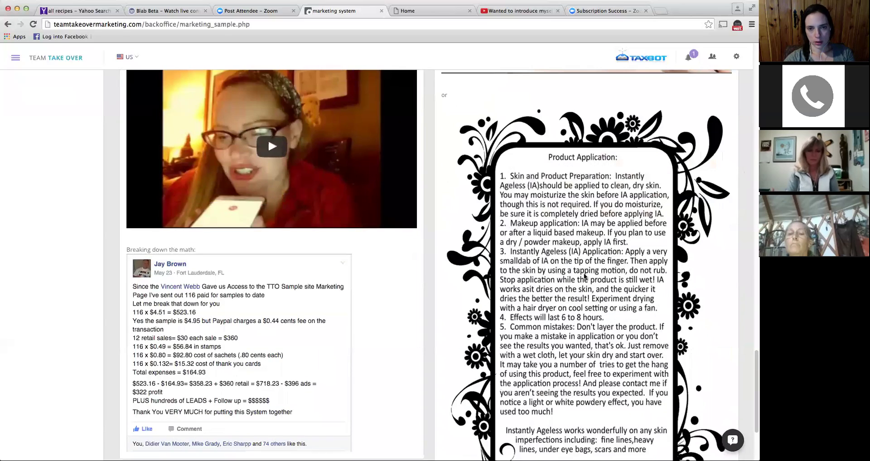
pyautogui.scroll(7, 584, 277)
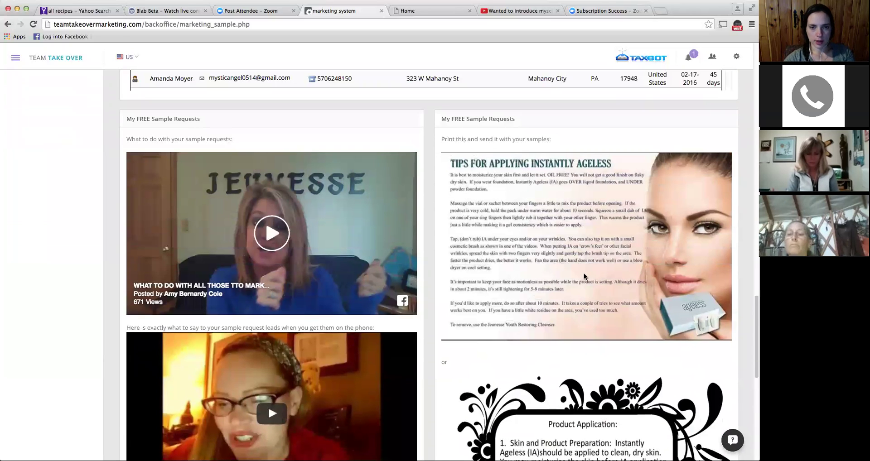
pyautogui.scroll(5, 584, 259)
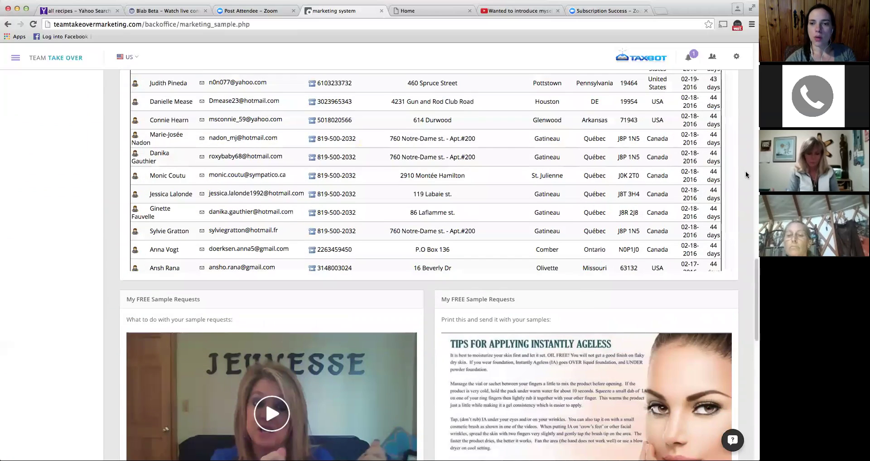
pyautogui.scroll(15, 747, 171)
pyautogui.scroll(-2, 739, 185)
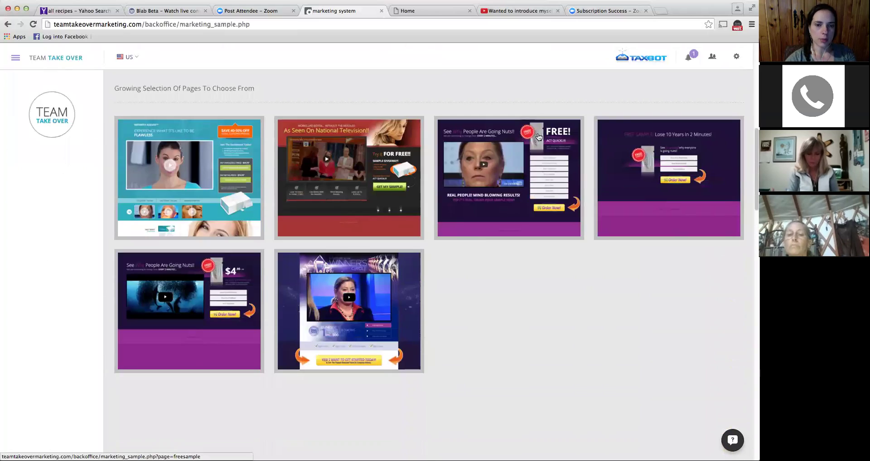
pyautogui.click(483, 239)
# - Scroll down to the alternate links: Good Morning America, The Doctors, Inside Edition, Rachel Ray
pyautogui.scroll(-5, 485, 230)
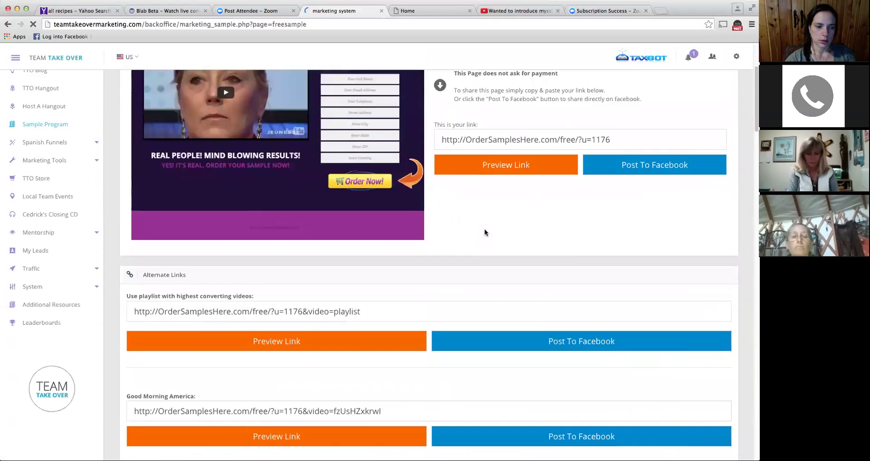
pyautogui.scroll(1, 509, 148)
pyautogui.scroll(3, 503, 156)
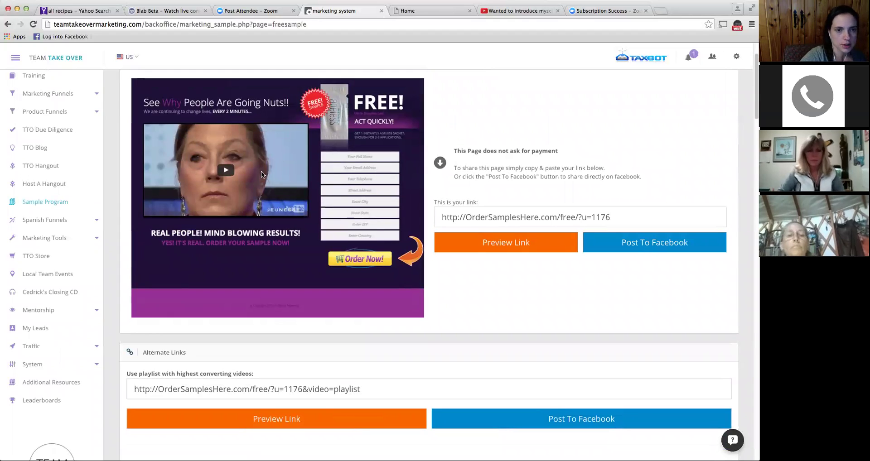
pyautogui.scroll(-4, 489, 295)
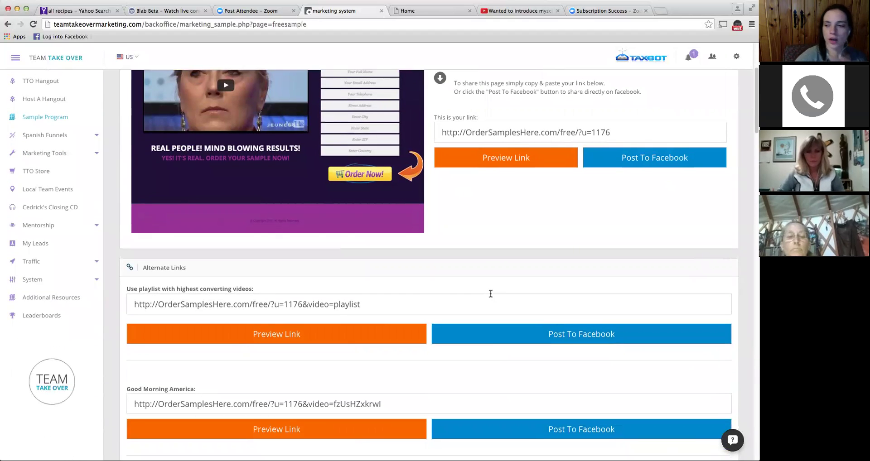
pyautogui.scroll(-1, 490, 294)
pyautogui.scroll(-6, 490, 297)
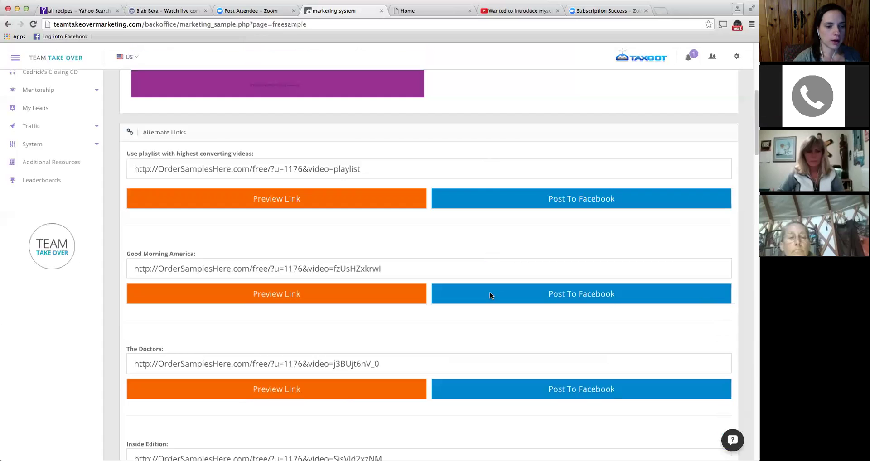
pyautogui.scroll(-8, 490, 295)
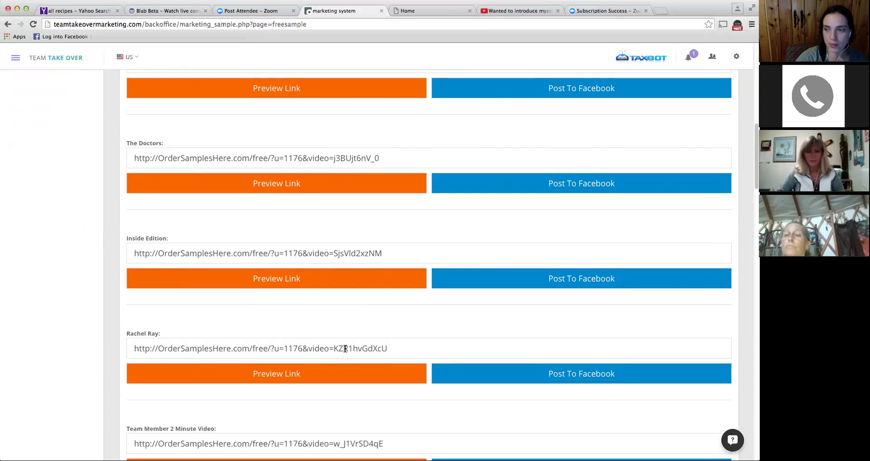
pyautogui.scroll(-1, 345, 348)
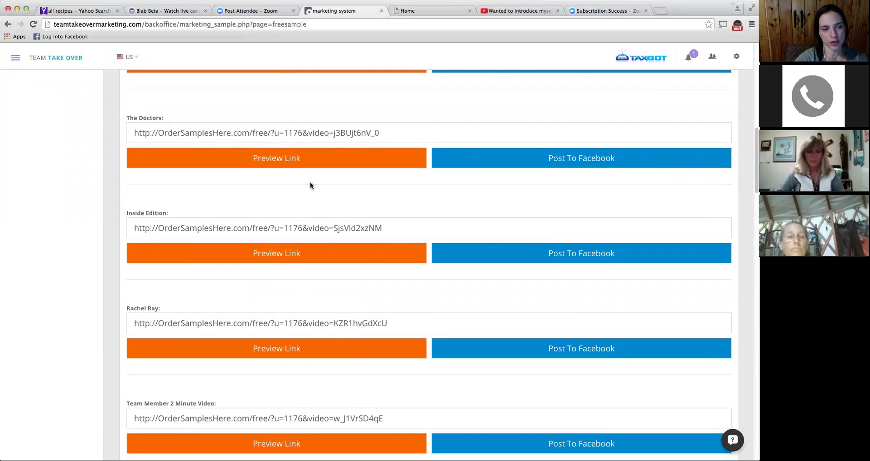
pyautogui.scroll(2, 309, 219)
pyautogui.scroll(1, 307, 212)
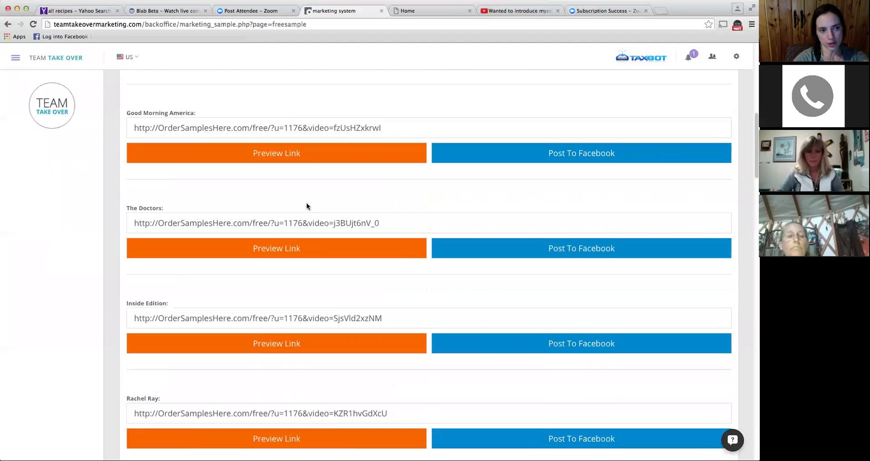
pyautogui.scroll(-5, 310, 187)
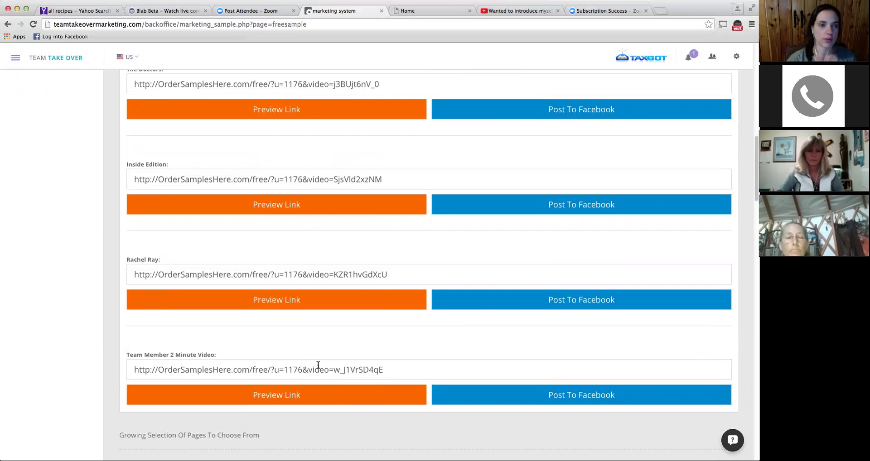
pyautogui.scroll(15, 319, 365)
pyautogui.scroll(-2, 319, 363)
pyautogui.scroll(-1, 319, 363)
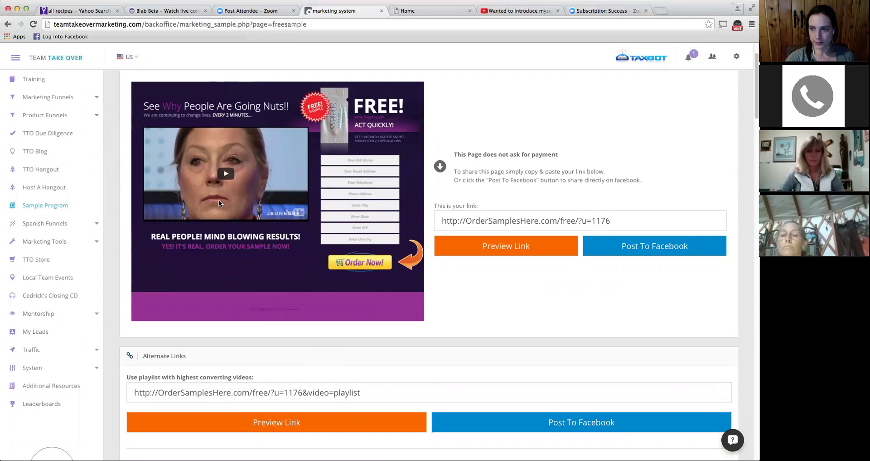
pyautogui.scroll(-2, 235, 218)
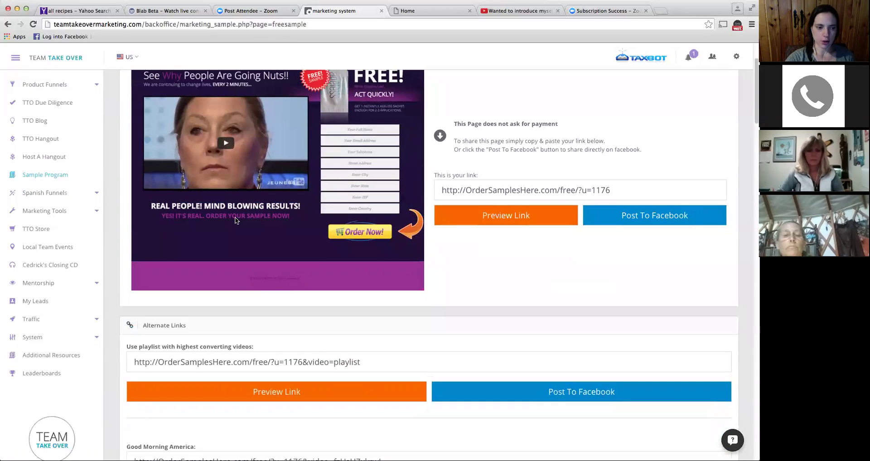
pyautogui.scroll(-5, 234, 218)
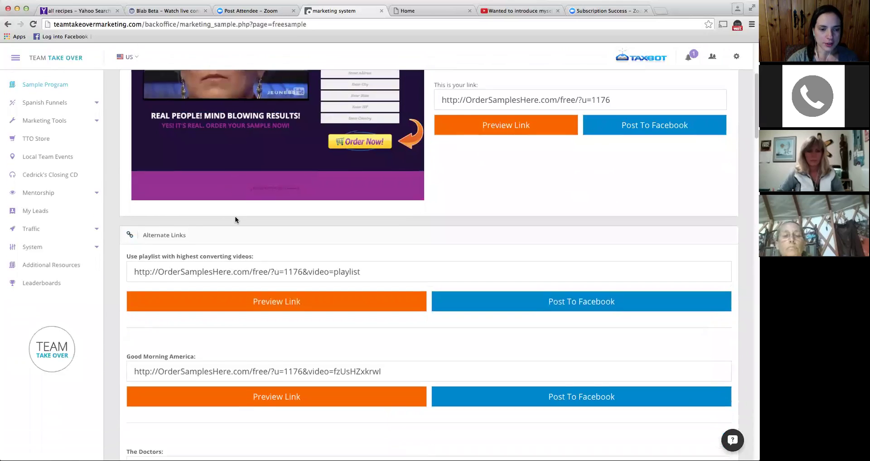
pyautogui.scroll(-5, 235, 219)
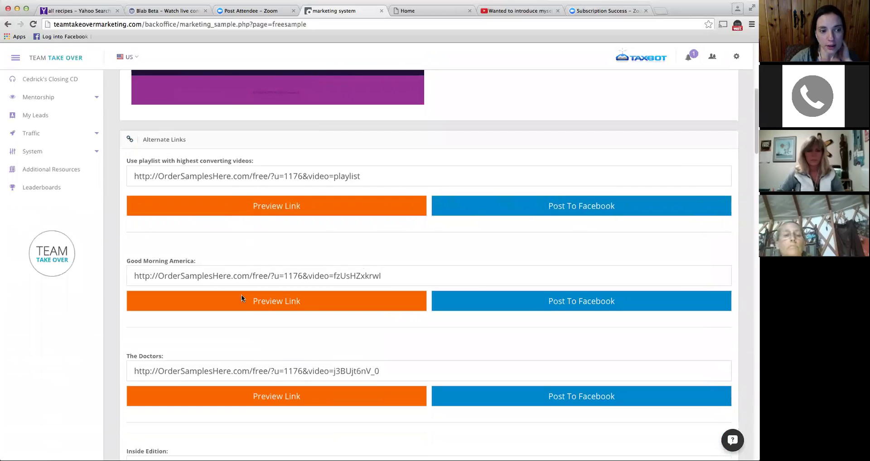
# - Select the Good Morning America video ID, then switch to the self-introduction YouTube video
pyautogui.moveTo(334, 275); pyautogui.dragTo(396, 274)
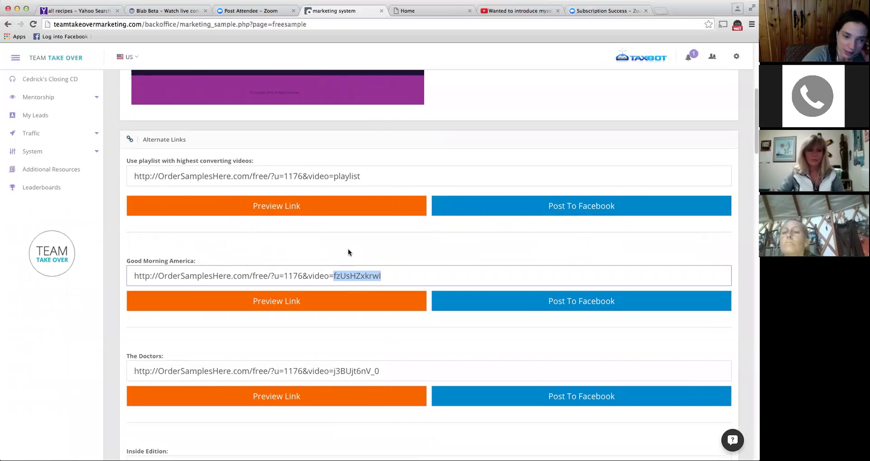
pyautogui.scroll(1, 348, 252)
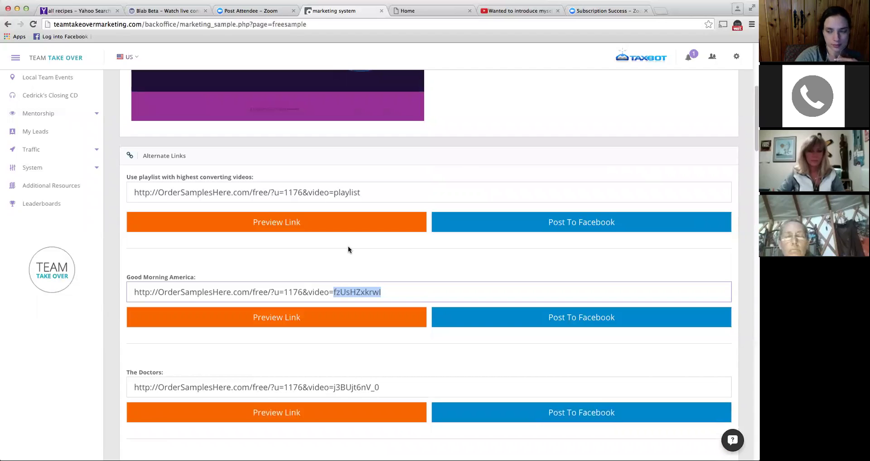
pyautogui.scroll(1, 348, 247)
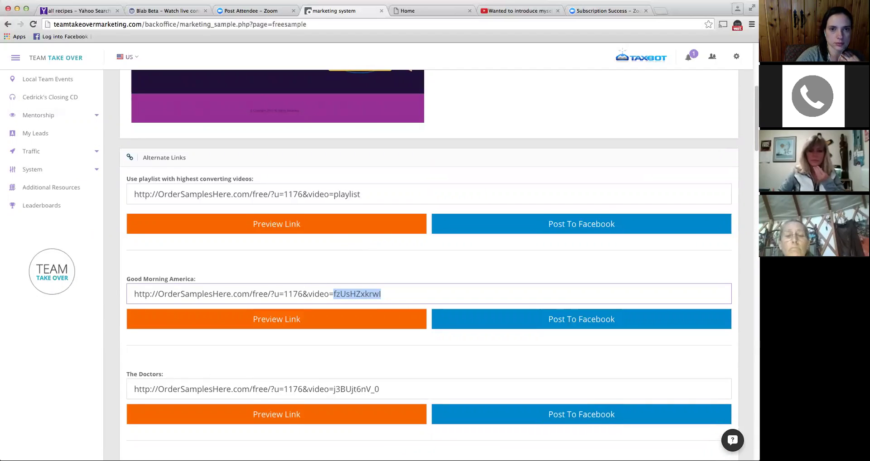
pyautogui.click(526, 12)
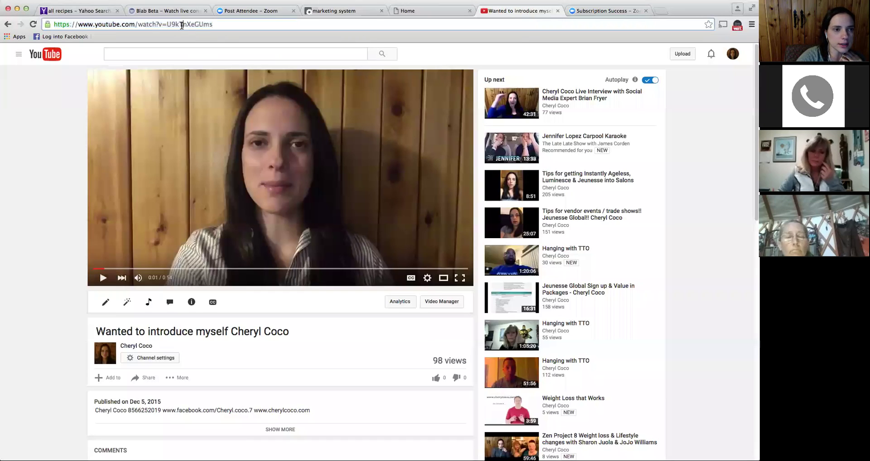
# - Select video ID U9kTnXeGUms in the YouTube address, then return to the marketing system tab
pyautogui.moveTo(166, 25); pyautogui.dragTo(217, 26)
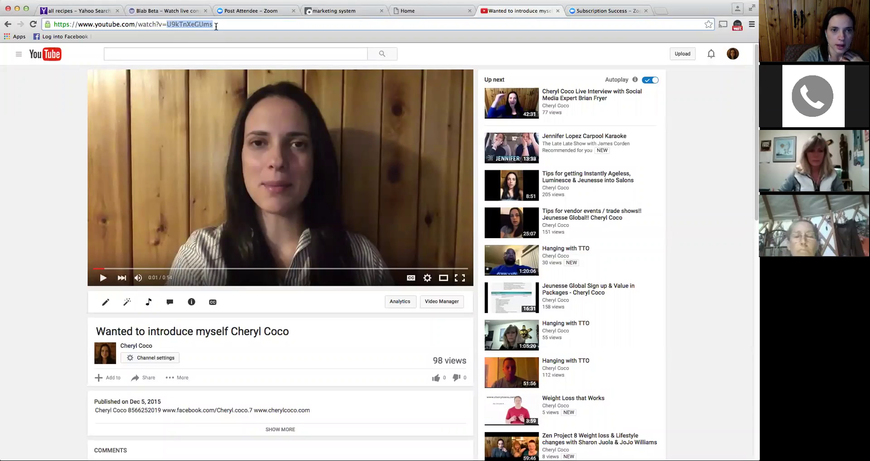
pyautogui.click(332, 13)
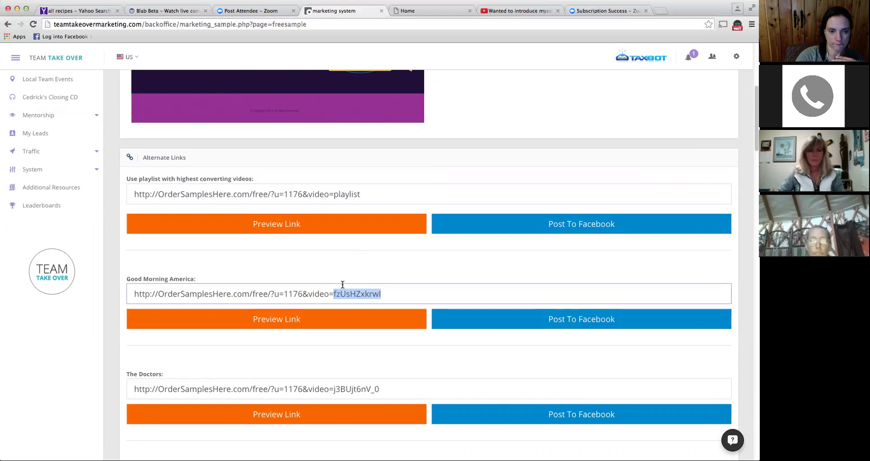
# - Scroll the Sample Program page back up to the Your Links share-link section
pyautogui.scroll(-1, 343, 284)
pyautogui.scroll(-1, 342, 284)
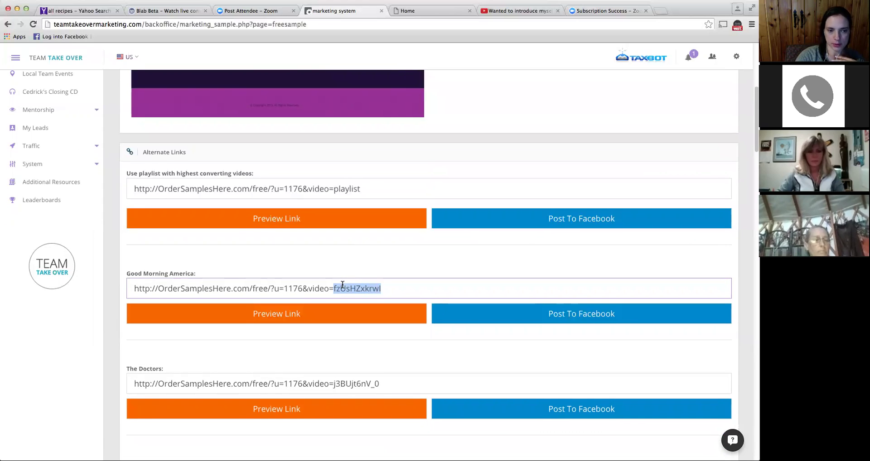
pyautogui.scroll(10, 342, 285)
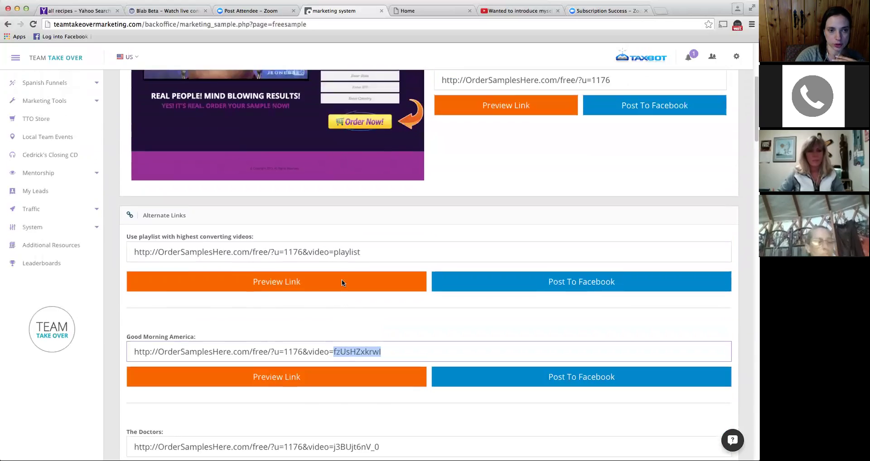
pyautogui.scroll(1, 342, 281)
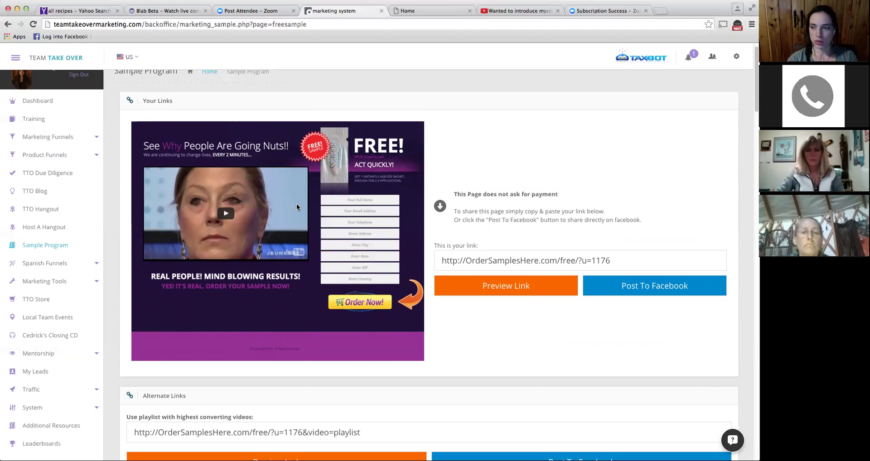
# - Review the free sample page's share link and video playlist, then expand Marketing Tools
pyautogui.scroll(-2, 299, 207)
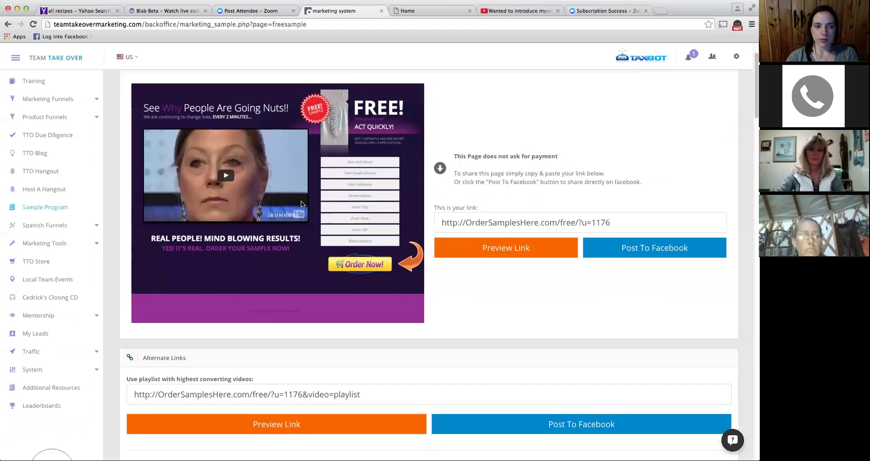
pyautogui.scroll(-5, 301, 200)
pyautogui.scroll(5, 313, 197)
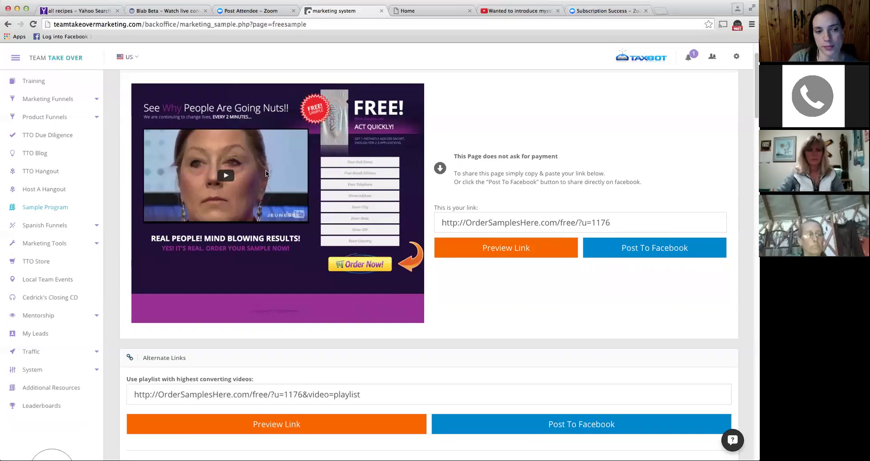
pyautogui.scroll(-1, 274, 170)
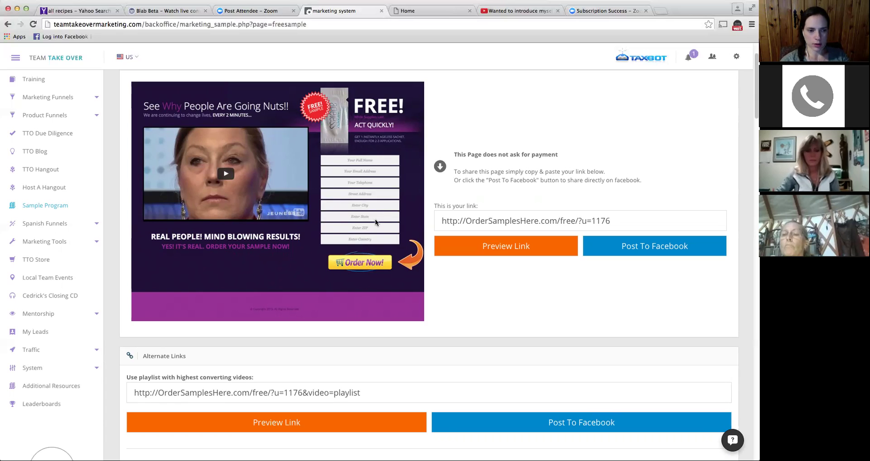
pyautogui.scroll(-1, 374, 209)
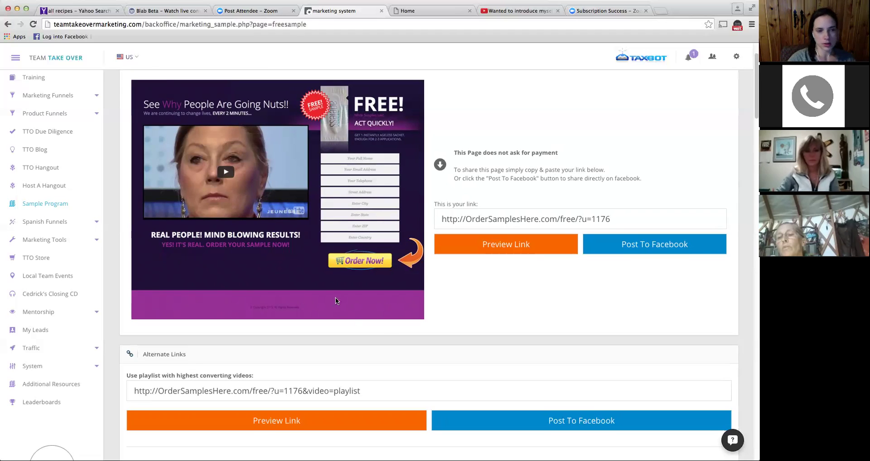
pyautogui.scroll(-1, 335, 301)
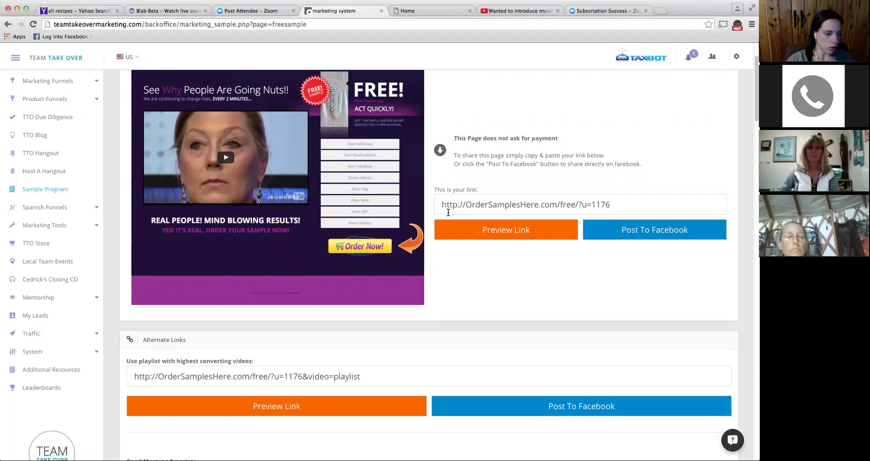
pyautogui.scroll(-1, 448, 213)
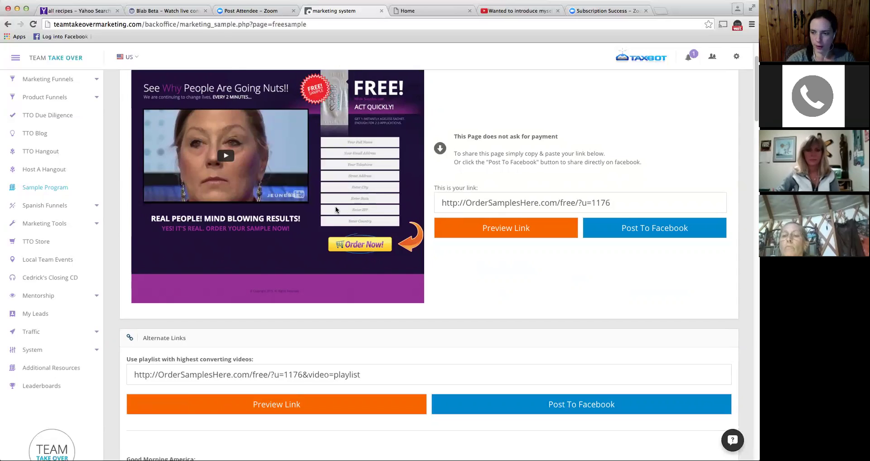
pyautogui.scroll(-1, 336, 207)
pyautogui.scroll(1, 336, 206)
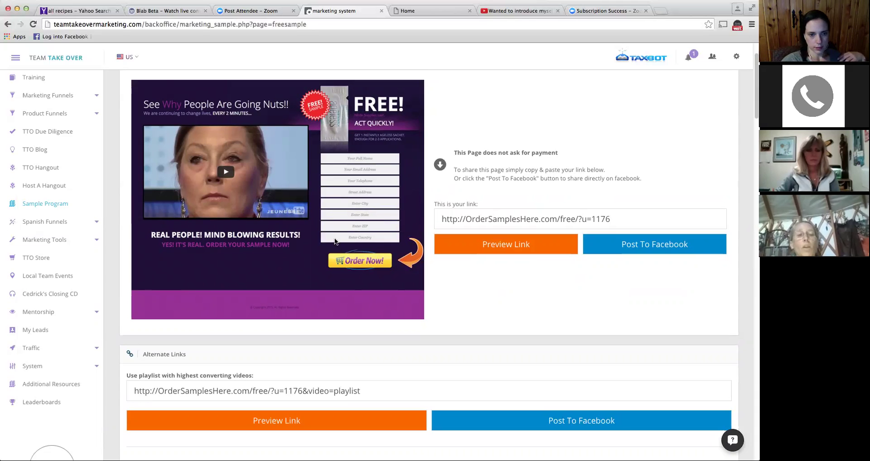
pyautogui.scroll(-1, 95, 226)
pyautogui.scroll(-5, 229, 207)
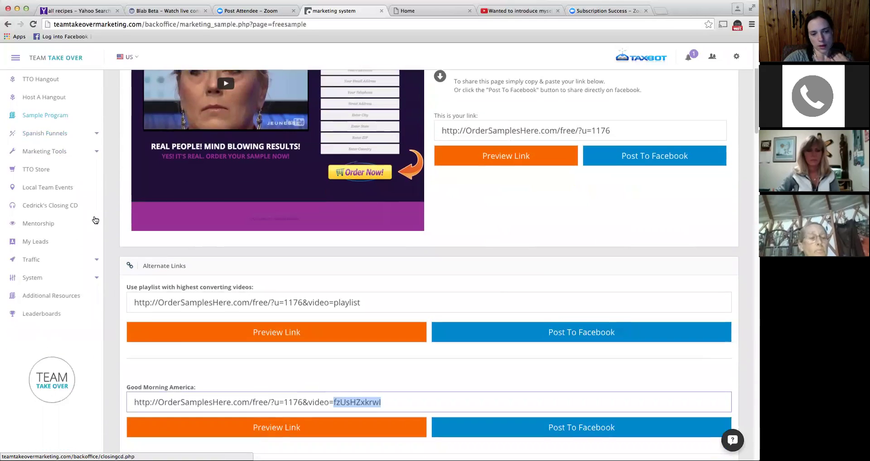
pyautogui.scroll(-1, 313, 280)
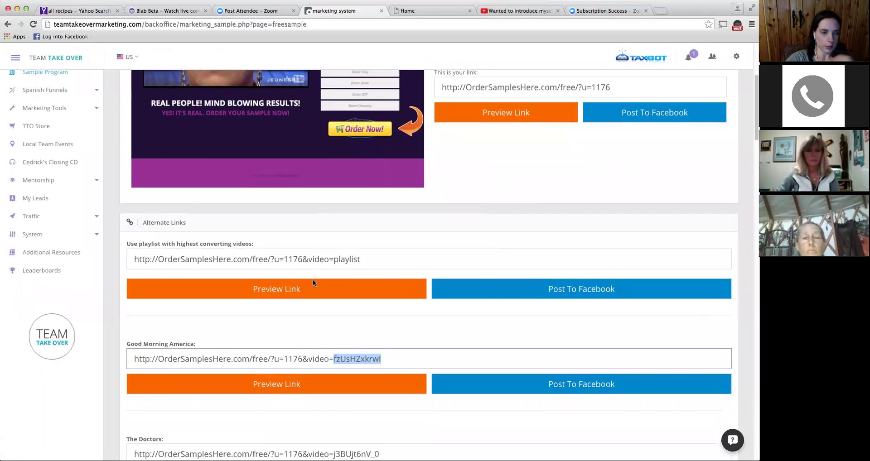
pyautogui.scroll(5, 312, 279)
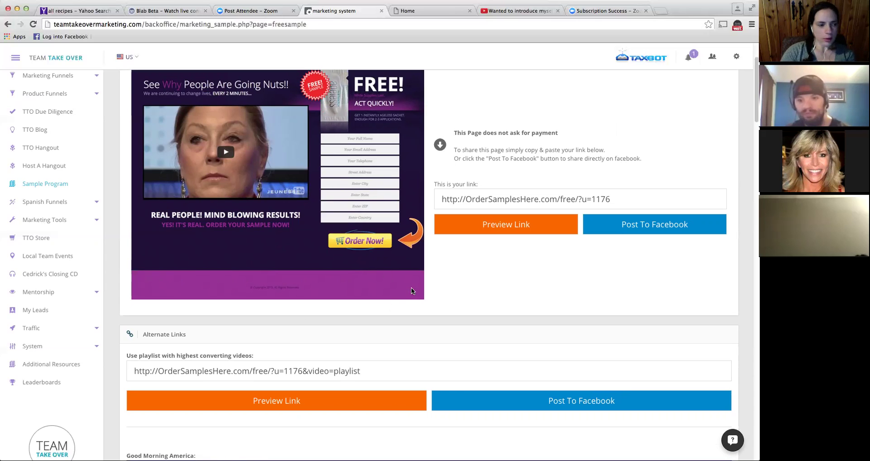
pyautogui.click(63, 221)
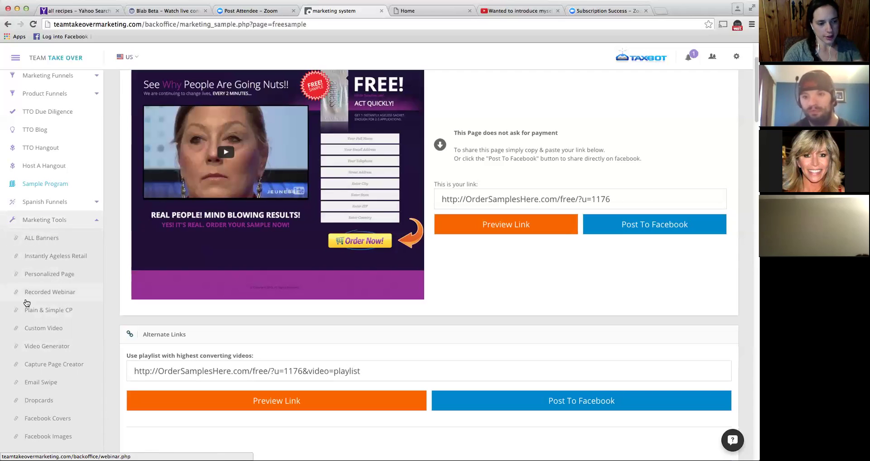
# - Open the Capture Page Creator page from the Marketing Tools menu
pyautogui.click(51, 368)
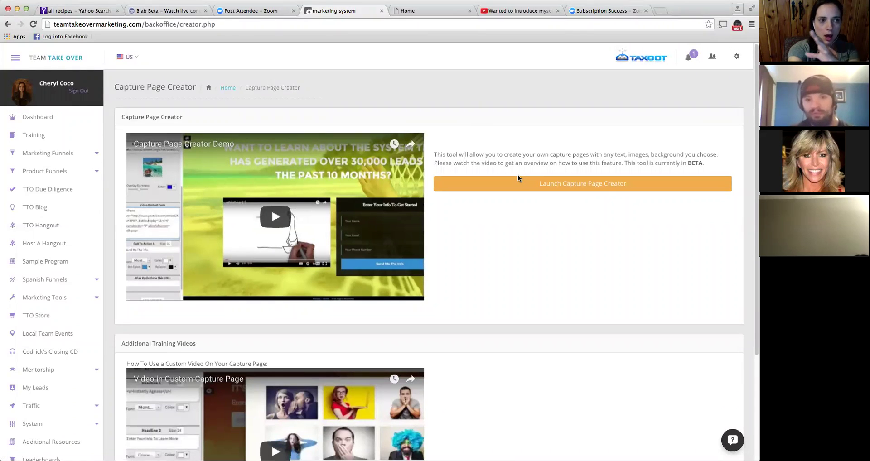
# - Launch Capture Page Creator and look over its quick2convert campaign dashboard
pyautogui.click(531, 183)
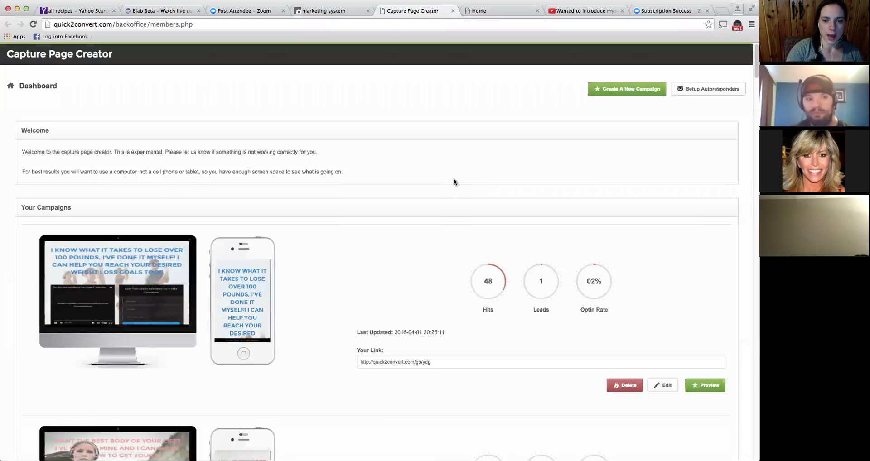
pyautogui.scroll(-1, 453, 182)
pyautogui.scroll(-1, 452, 182)
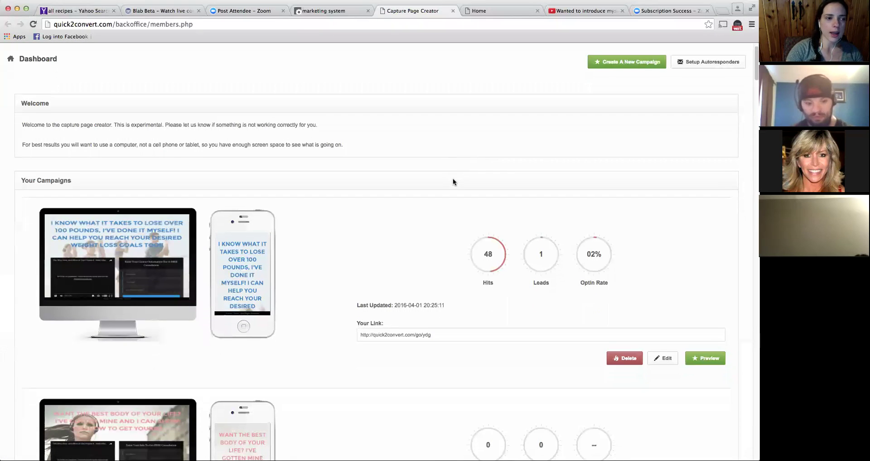
pyautogui.scroll(-1, 453, 180)
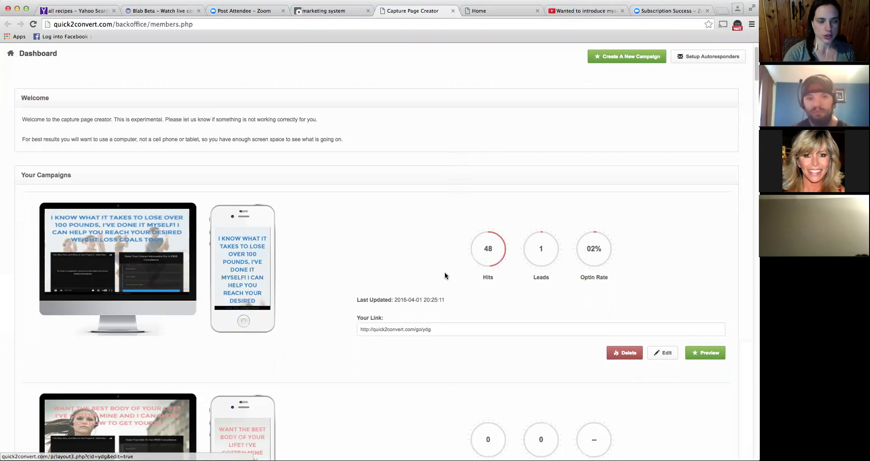
# - Go to Create A New Campaign to see the six available templates
pyautogui.click(613, 58)
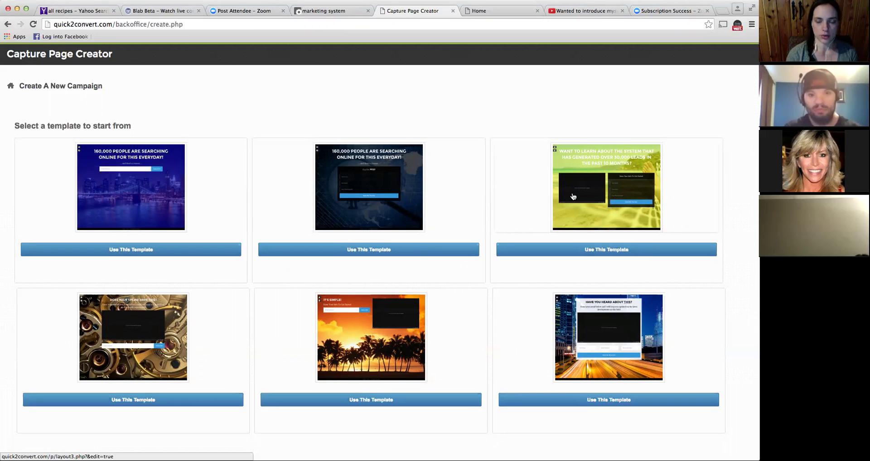
# - Start from the yellow leads video template, pause its video, and set the autoresponder to TTO: ZenBodi
pyautogui.click(616, 255)
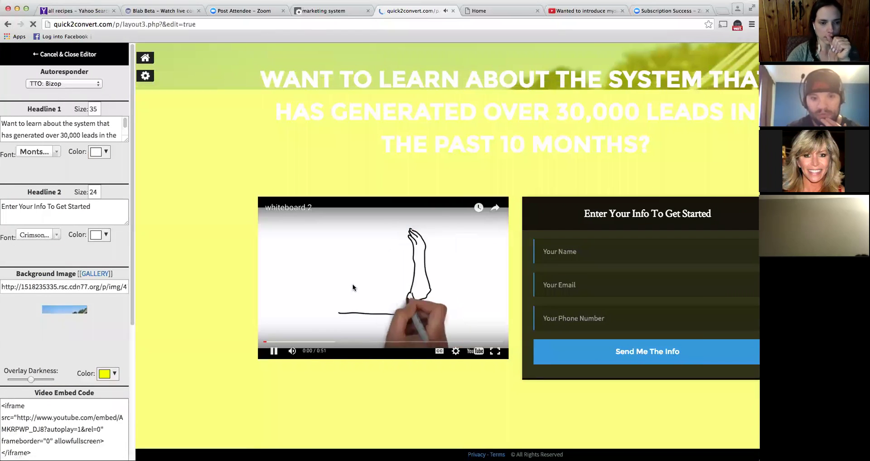
pyautogui.click(351, 270)
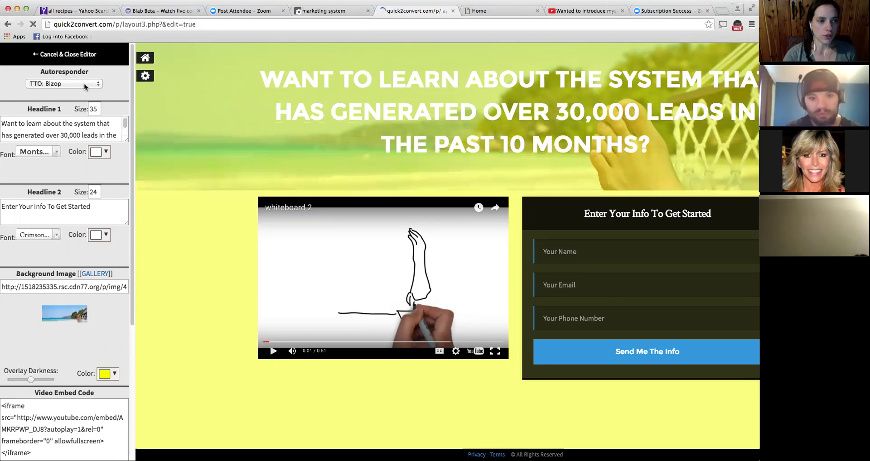
pyautogui.click(84, 83)
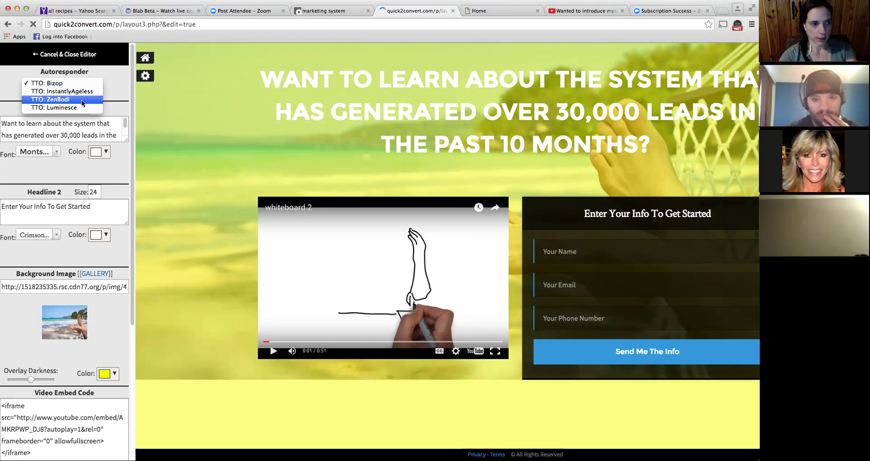
pyautogui.click(83, 99)
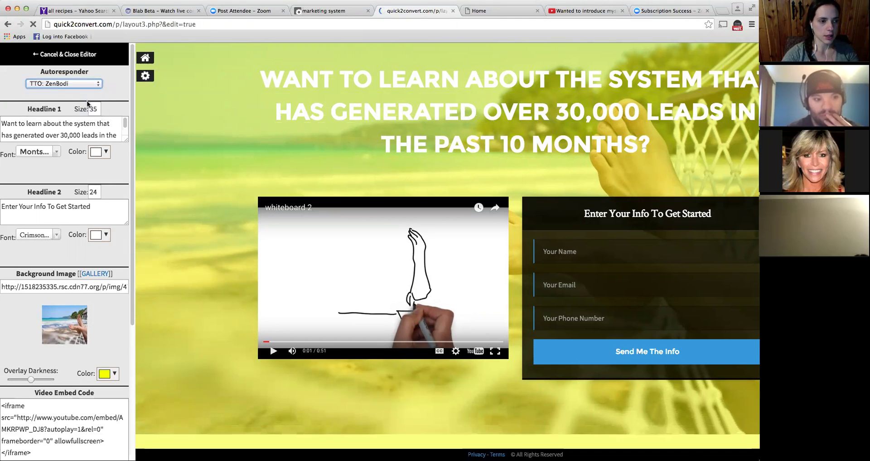
pyautogui.click(116, 112)
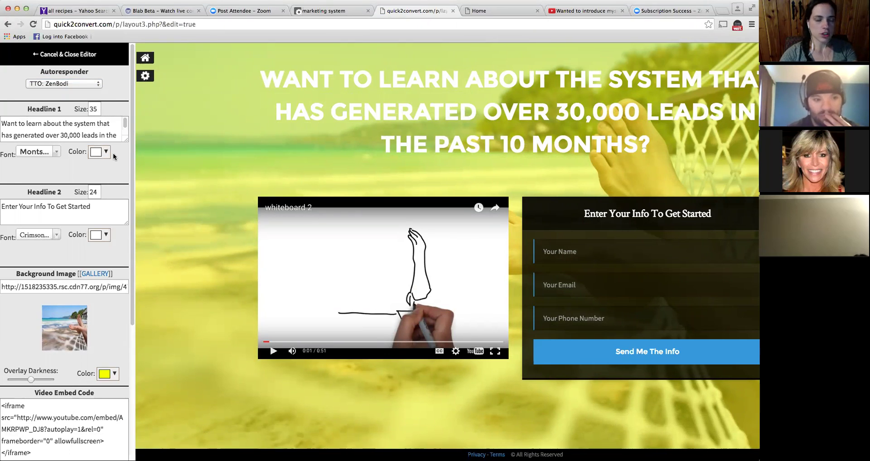
# - Replace Headline 1 with 'Want to know how I lost 100 pounds?! I can help you too!!'
pyautogui.tripleClick(114, 135)
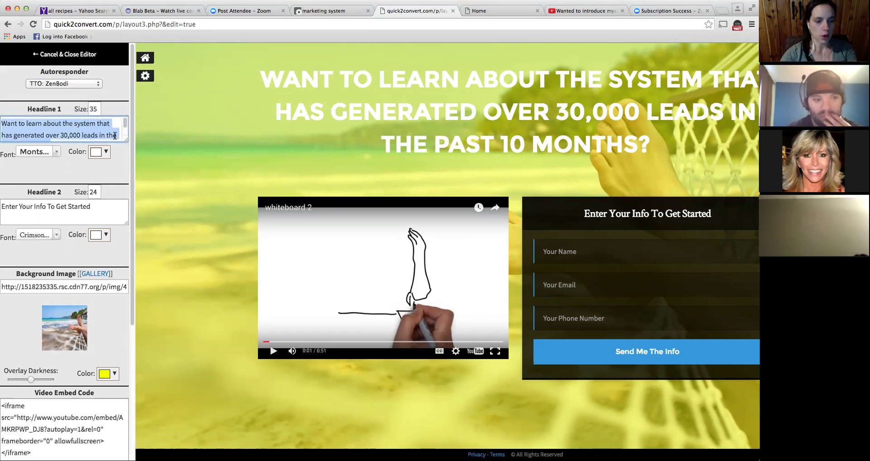
pyautogui.press('BackSpace')
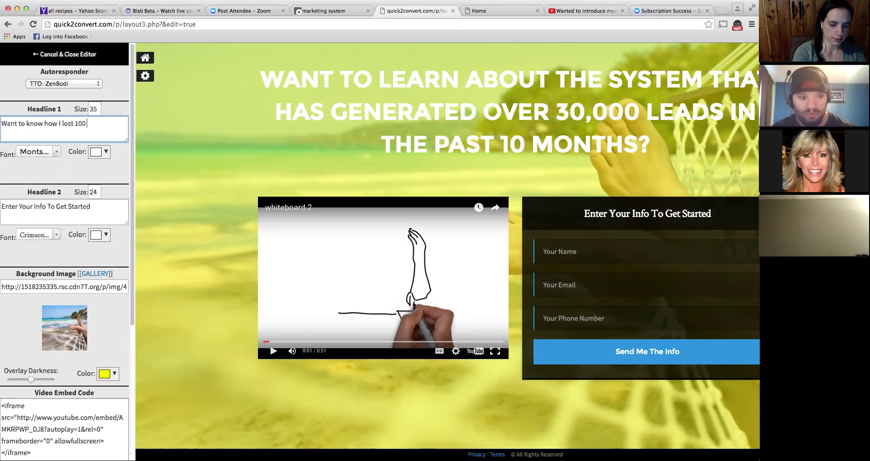
pyautogui.write('unds?!')
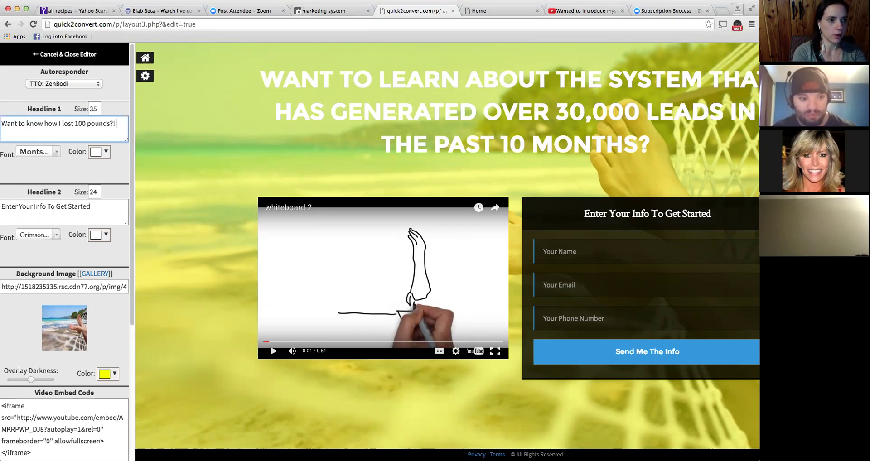
pyautogui.write('O cam')
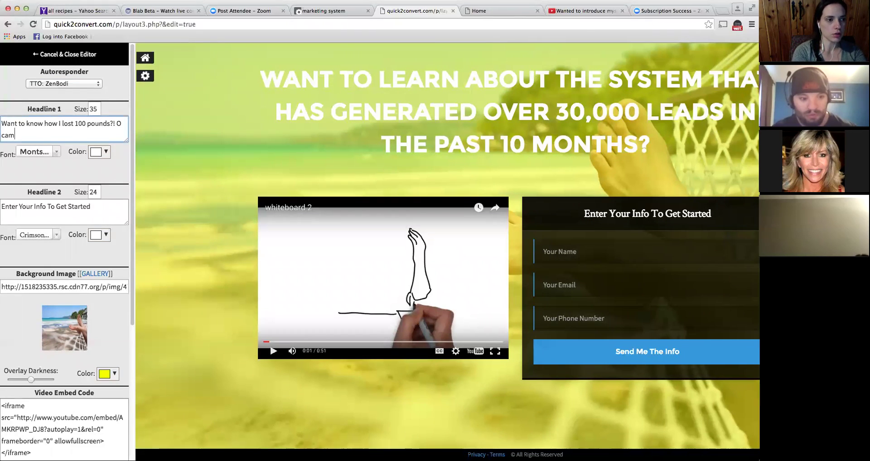
pyautogui.write('I can ')
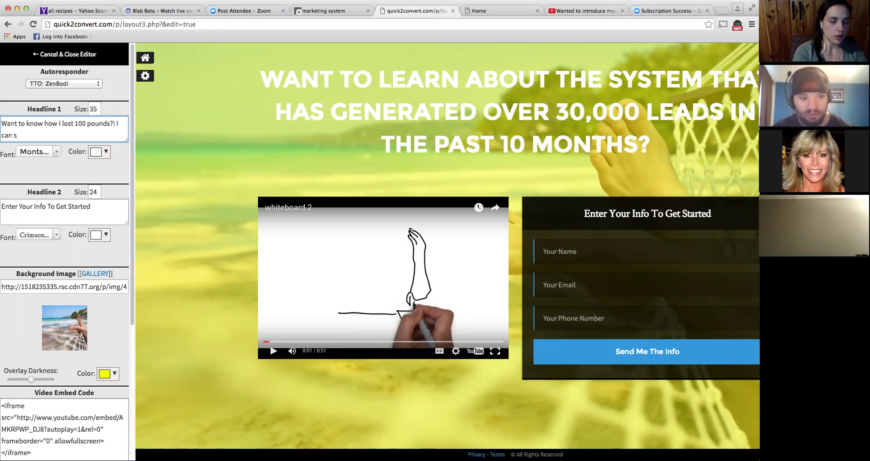
pyautogui.write('help you too!!')
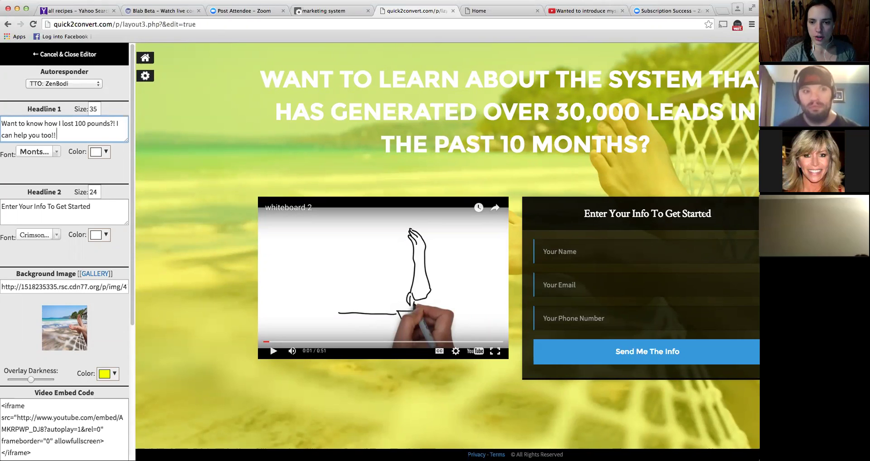
# - Replace Headline 2 with 'Get your FREE consultation'
pyautogui.tripleClick(106, 209)
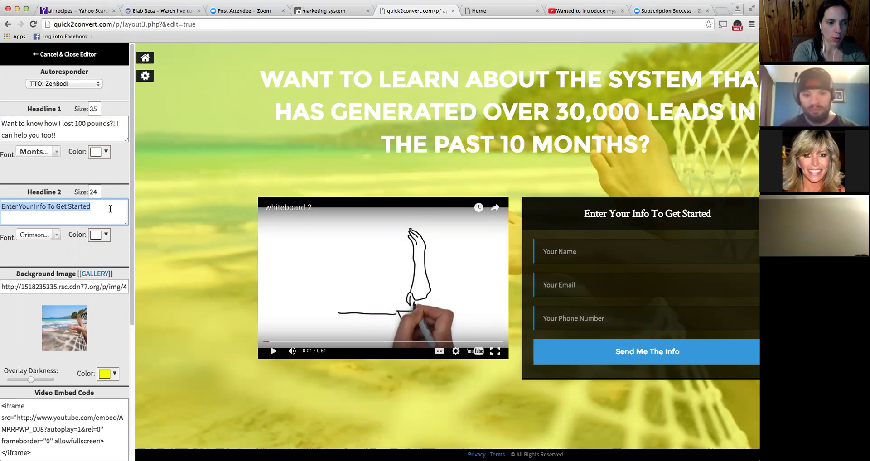
pyautogui.write('Get your FREE cons')
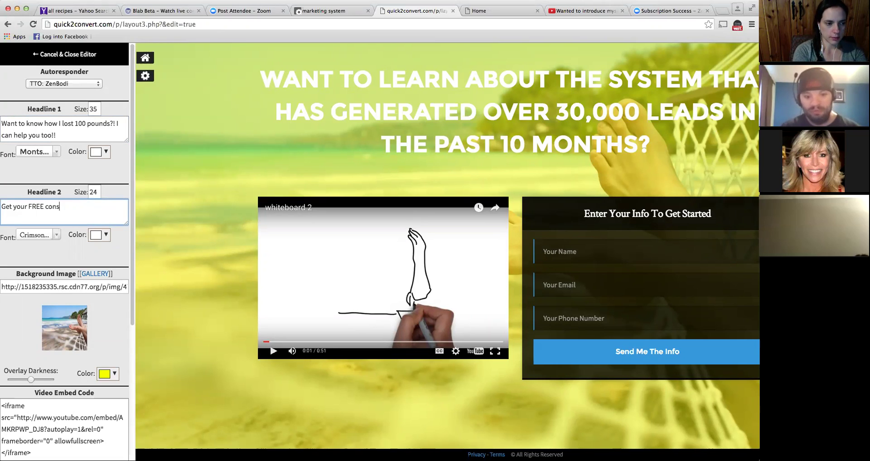
pyautogui.write('ultatio')
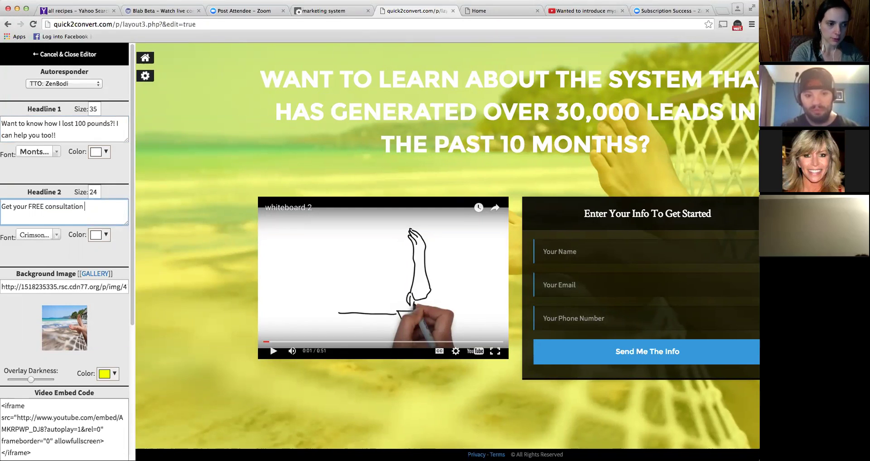
pyautogui.scroll(-3, 50, 250)
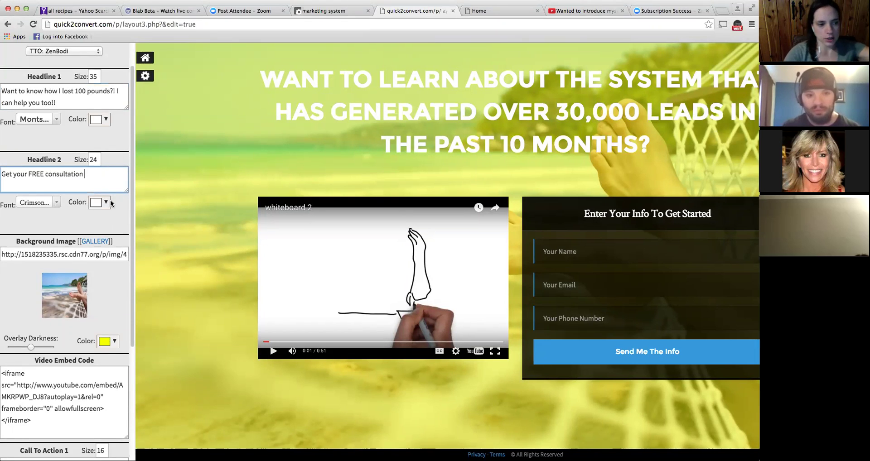
# - Choose the first Fitness gallery image (Fitness/1) as the page's background image
pyautogui.click(100, 244)
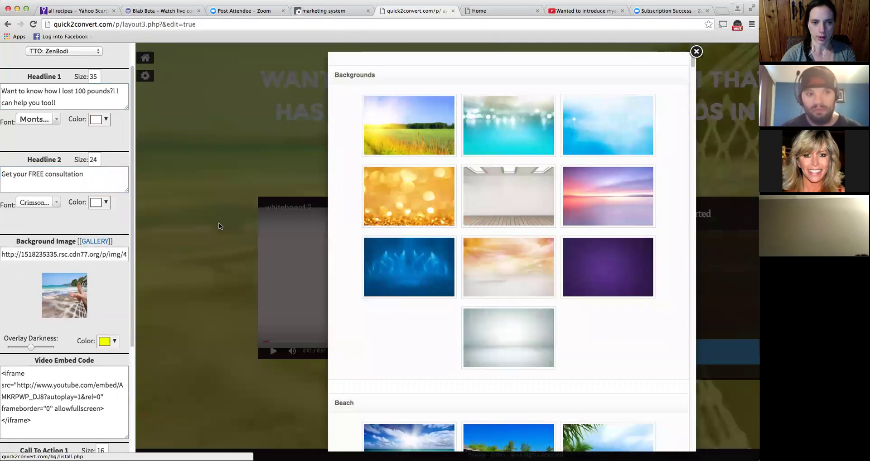
pyautogui.scroll(-7, 429, 277)
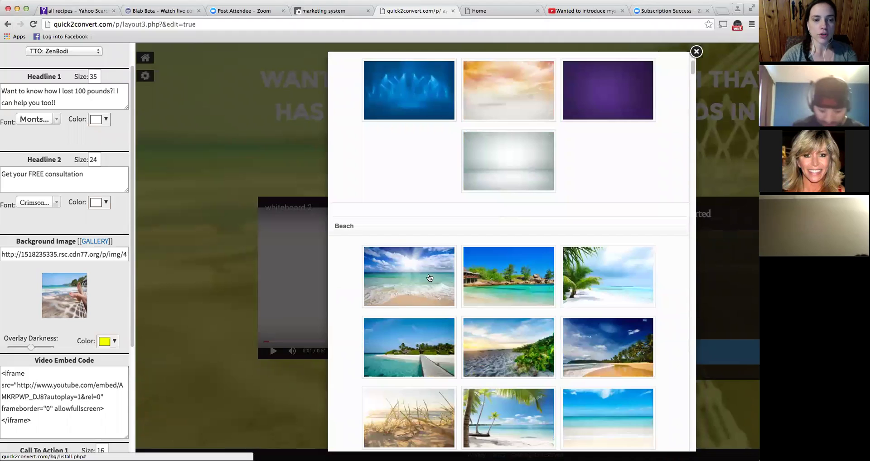
pyautogui.scroll(-2, 424, 278)
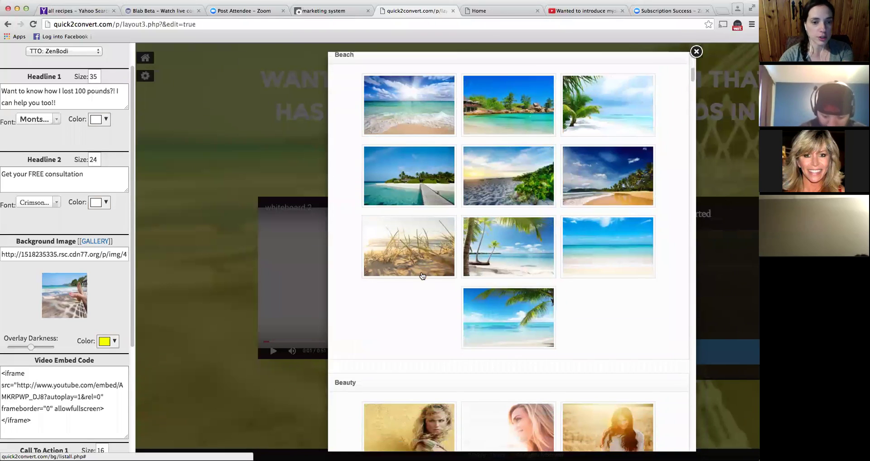
pyautogui.scroll(-1, 421, 277)
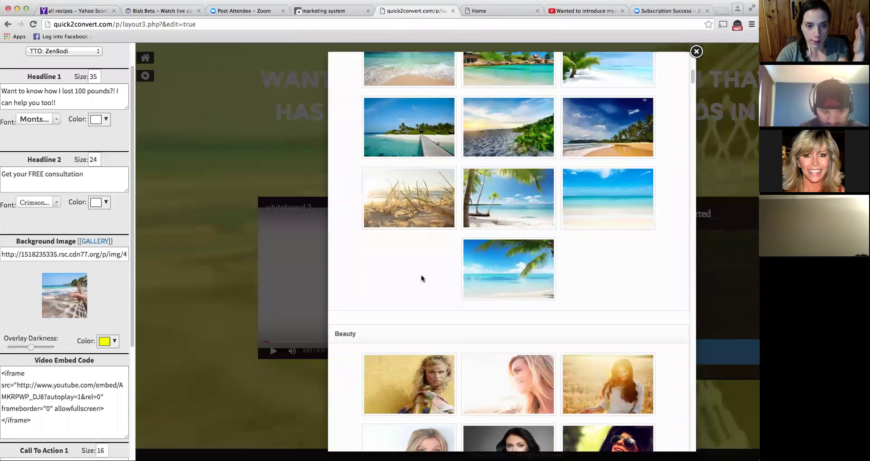
pyautogui.scroll(-4, 452, 271)
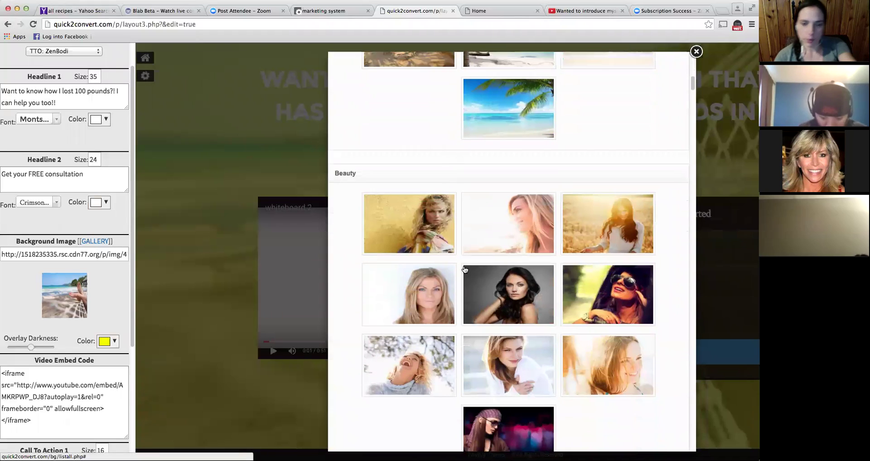
pyautogui.scroll(-2, 463, 267)
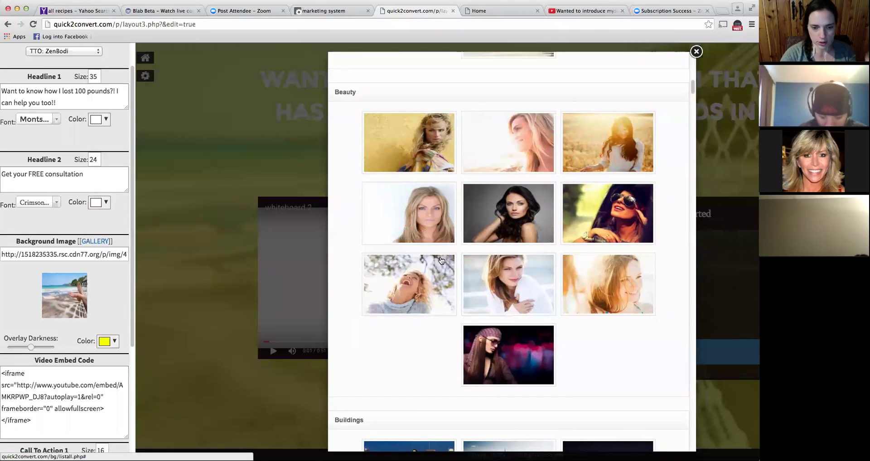
pyautogui.scroll(-12, 441, 260)
pyautogui.scroll(-18, 441, 261)
pyautogui.scroll(-8, 440, 261)
pyautogui.scroll(-7, 440, 261)
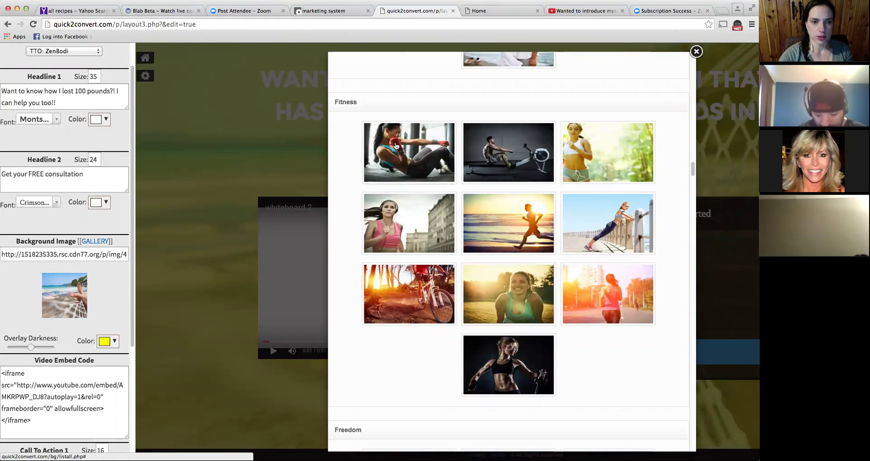
pyautogui.click(409, 153)
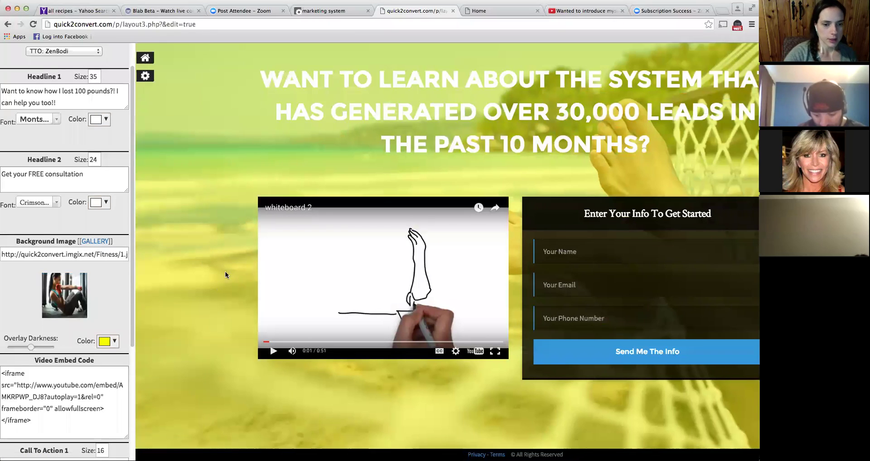
# - Change the overlay colour from yellow to light grey and lower its darkness slightly
pyautogui.click(114, 342)
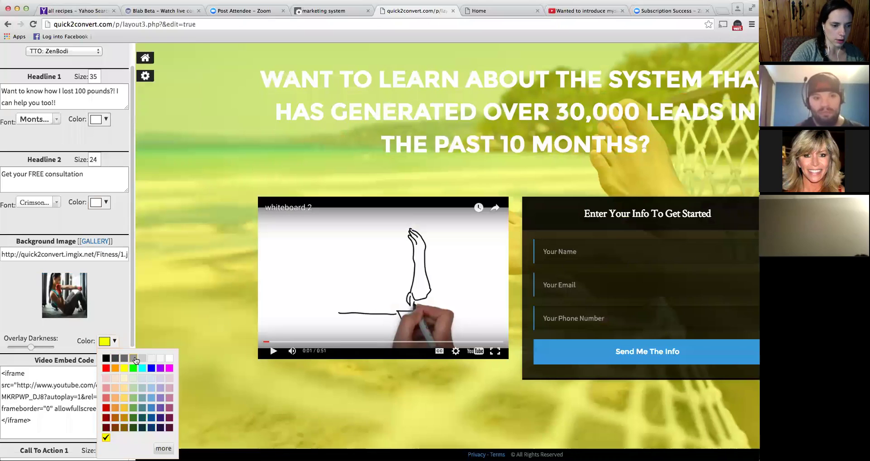
pyautogui.click(151, 359)
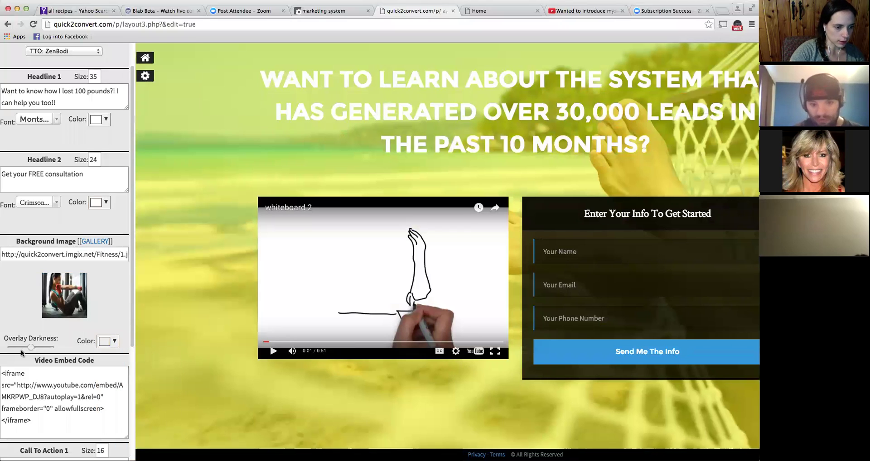
pyautogui.moveTo(25, 347); pyautogui.dragTo(26, 347)
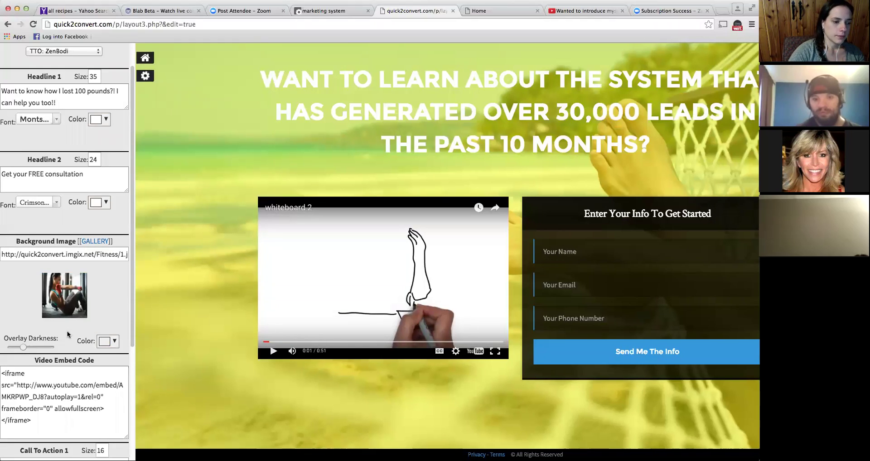
# - Delete the old YouTube video ID after 'embed/' in the Video Embed Code box
pyautogui.scroll(-5, 67, 335)
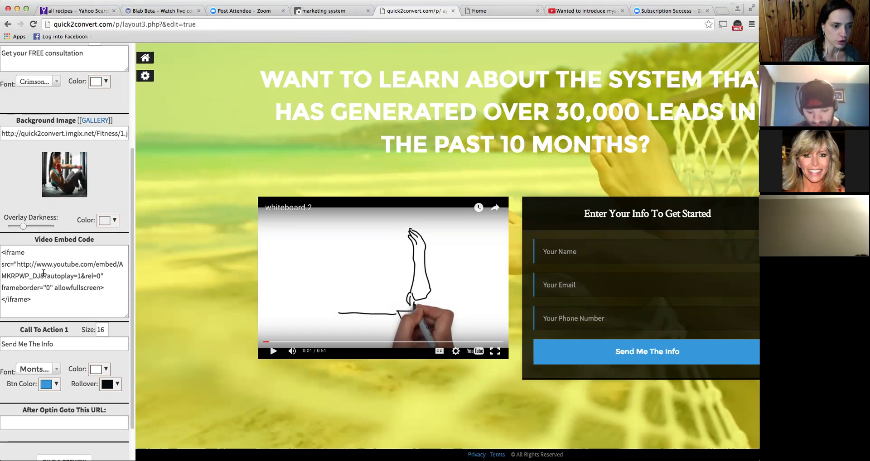
pyautogui.click(43, 274)
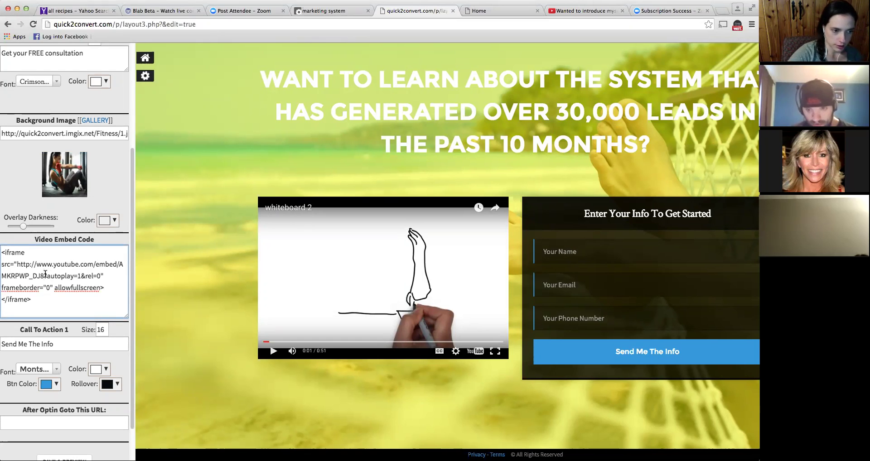
pyautogui.press('BackSpace')
pyautogui.press('BackSpace')
pyautogui.press('BackSpace')
pyautogui.press('BackSpace')
pyautogui.press('BackSpace')
pyautogui.press('BackSpace')
pyautogui.press('BackSpace')
pyautogui.press('BackSpace')
pyautogui.press('BackSpace')
pyautogui.press('BackSpace')
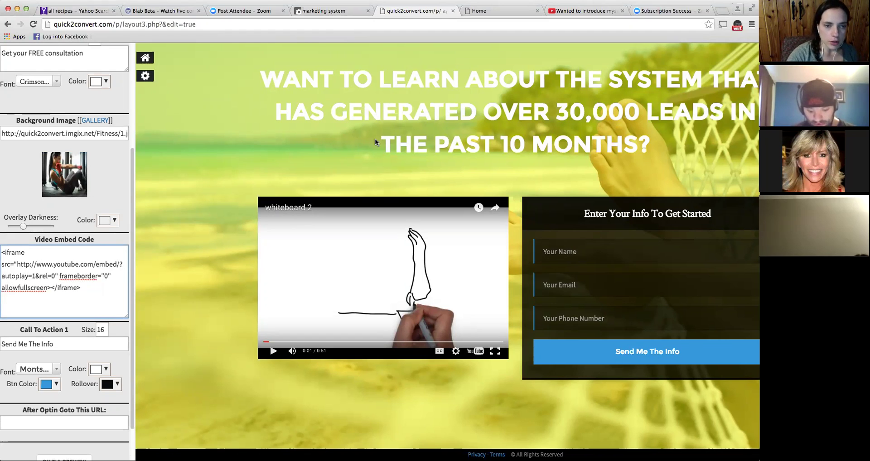
# - On YouTube, go to My Channel and scroll through your uploaded videos
pyautogui.click(616, 15)
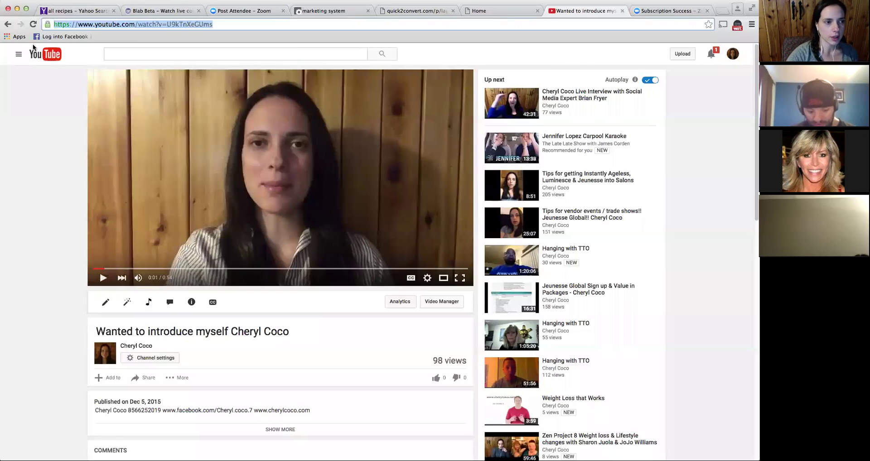
pyautogui.click(19, 55)
pyautogui.click(29, 92)
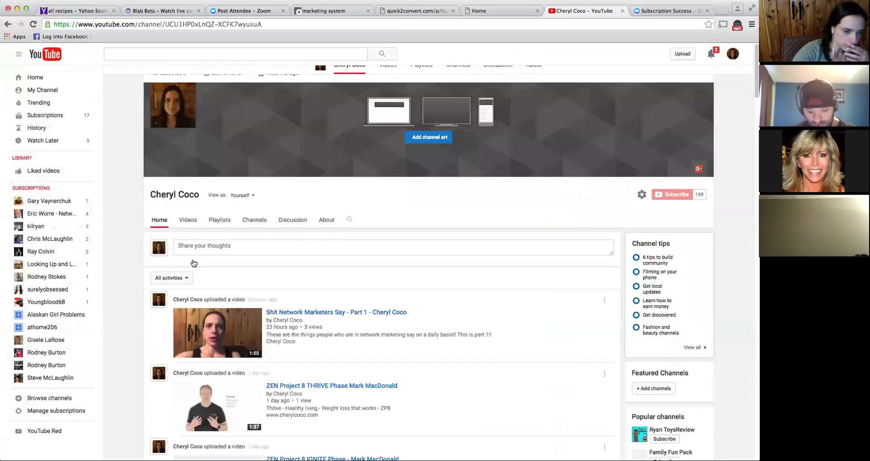
pyautogui.scroll(-5, 219, 277)
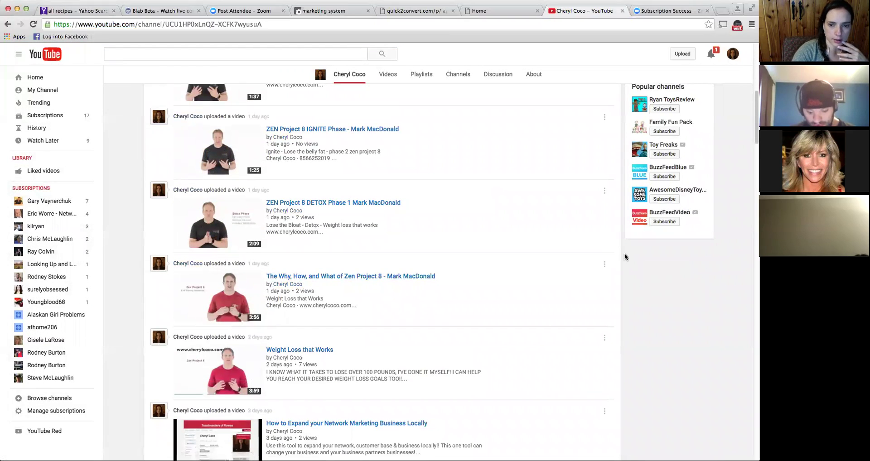
# - Copy the video ID of 'The Why, How, and What of Zen Project 8' from its address bar
pyautogui.click(305, 277)
pyautogui.click(225, 219)
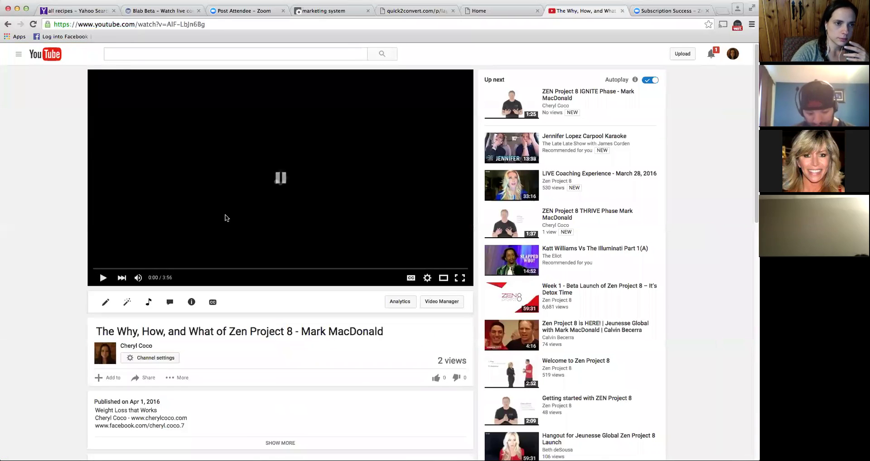
pyautogui.moveTo(167, 24); pyautogui.dragTo(200, 23)
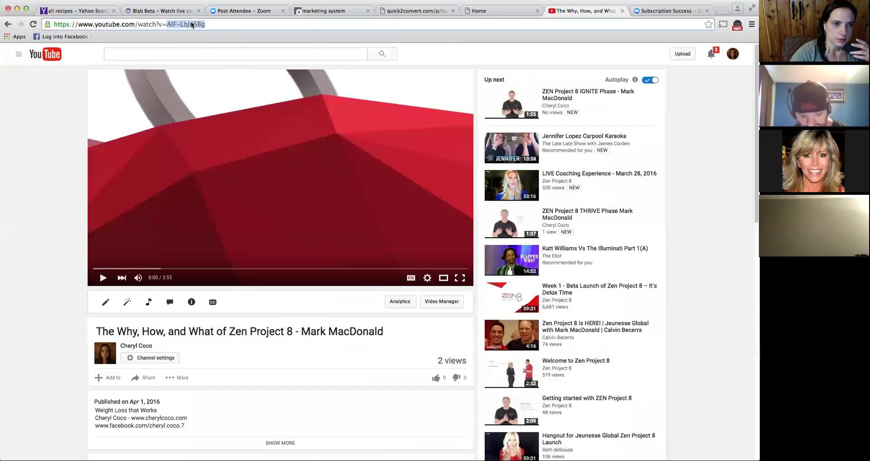
pyautogui.rightClick(191, 20)
pyautogui.click(202, 35)
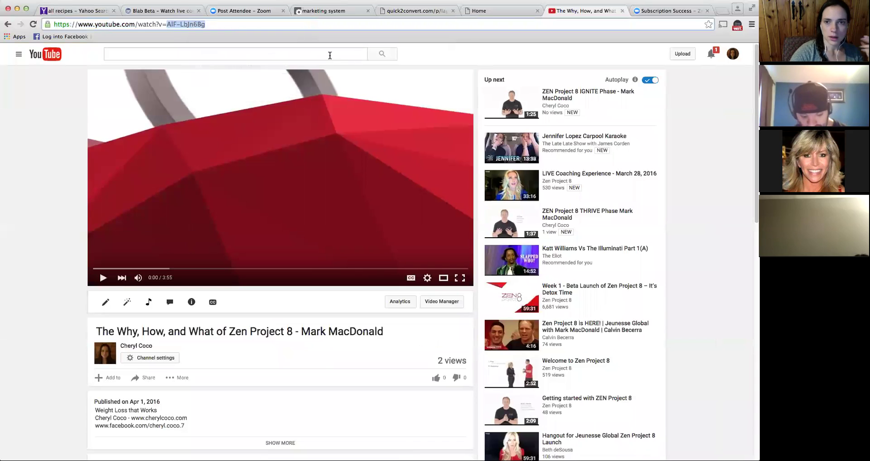
pyautogui.click(405, 9)
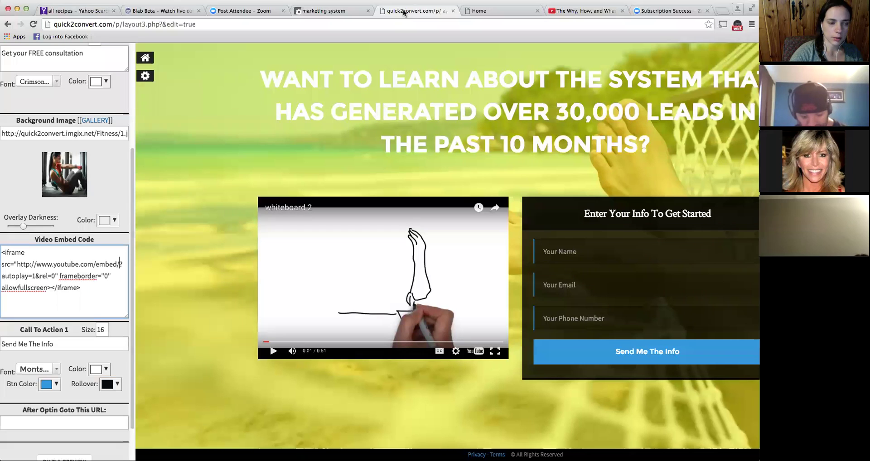
# - Paste video ID AlF-LbJn6Bg between 'embed/' and '?autoplay=1&rel=0' in the embed code
pyautogui.rightClick(120, 261)
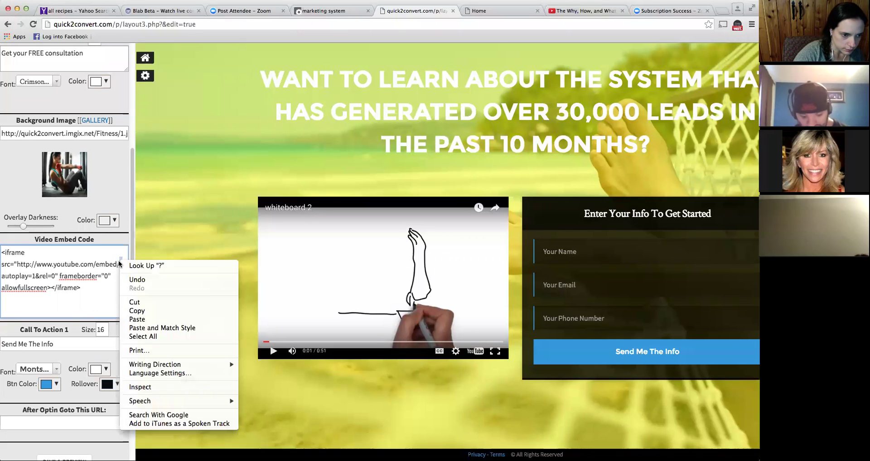
pyautogui.click(134, 319)
pyautogui.write('?')
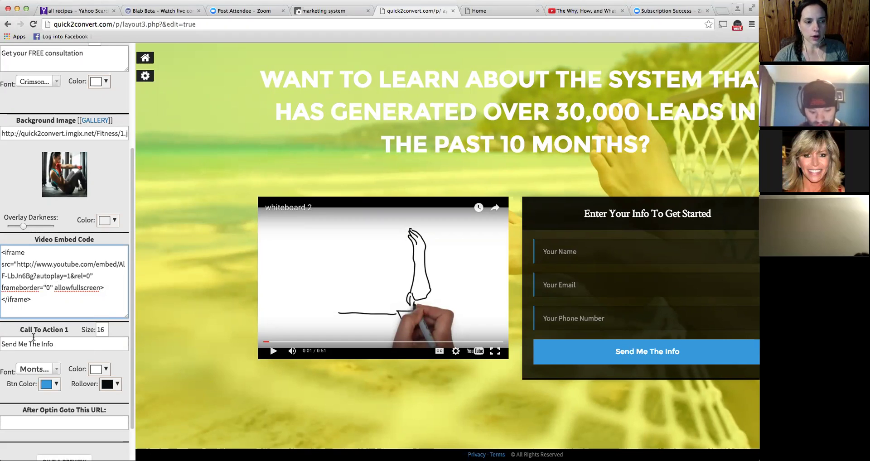
# - Change the Call To Action 1 button text from 'Send Me The Info' to 'Get FREE consultation'
pyautogui.tripleClick(78, 345)
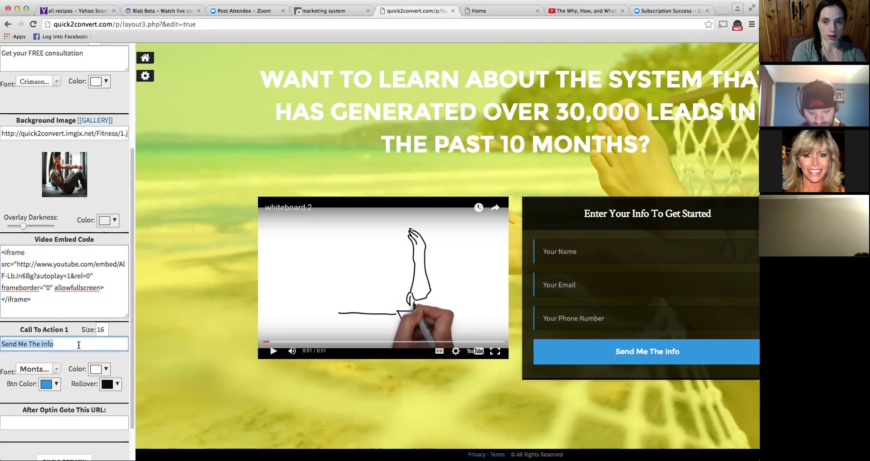
pyautogui.write('Get F')
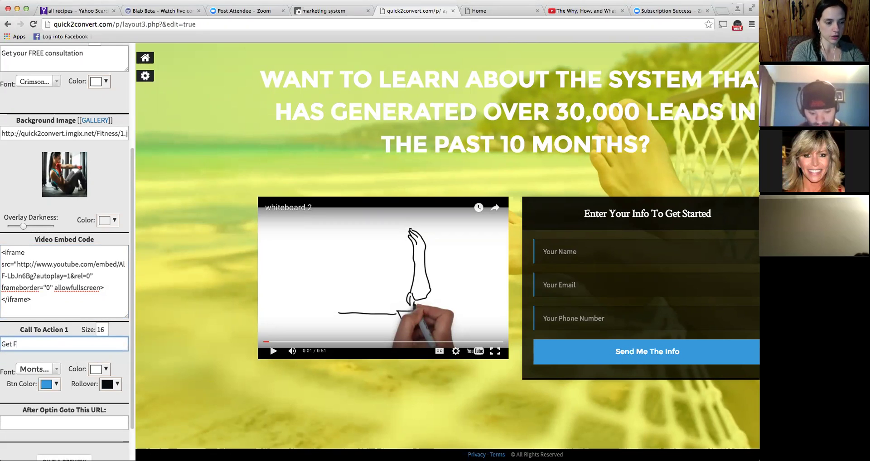
pyautogui.write('REE cons')
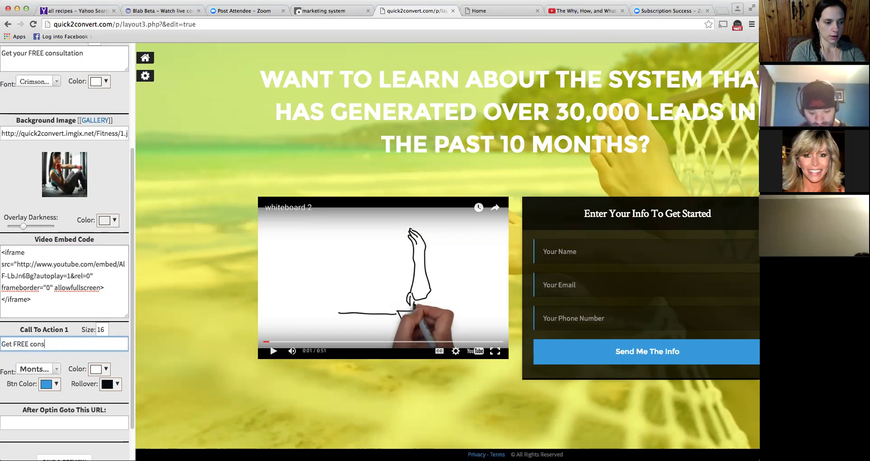
pyautogui.write('ultatiomn')
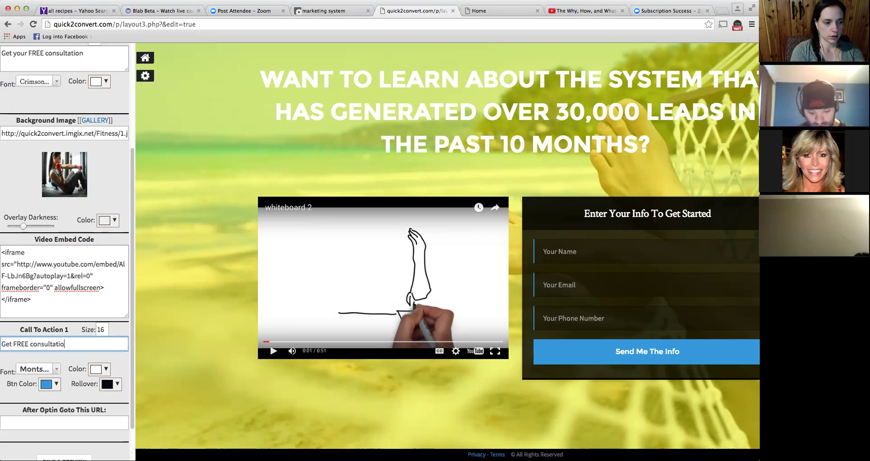
pyautogui.press('BackSpace')
pyautogui.press('BackSpace')
pyautogui.write('nn')
pyautogui.press('BackSpace')
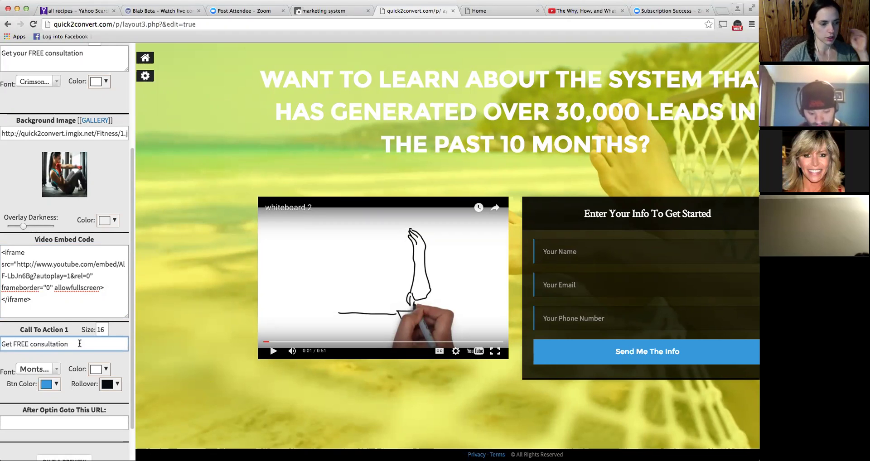
# - Set the after-optin redirect to the jeunesseglobal zen project URL, then save and preview
pyautogui.scroll(-2, 94, 350)
pyautogui.click(73, 377)
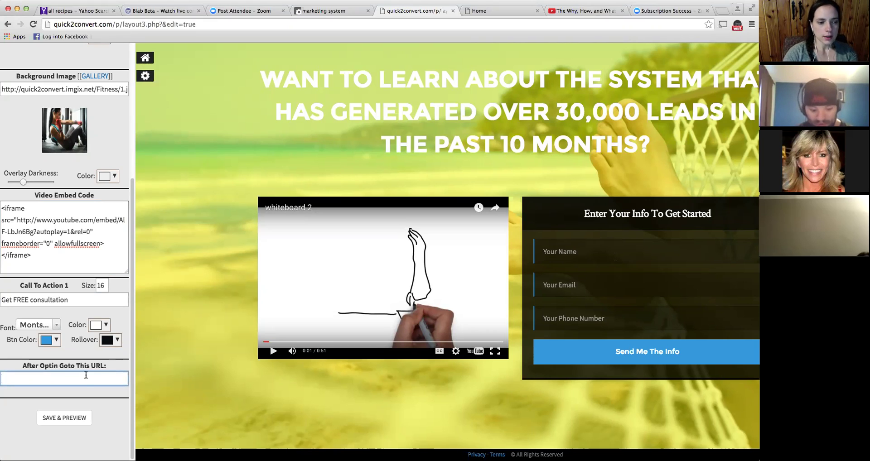
pyautogui.click(63, 379)
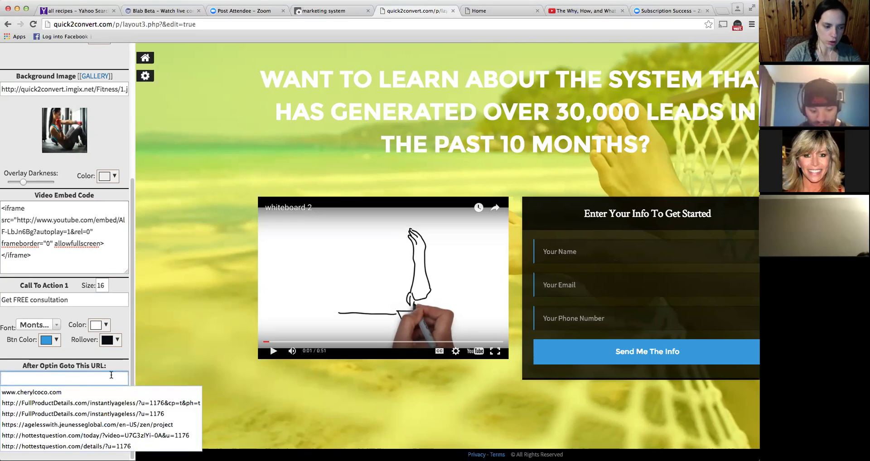
pyautogui.click(116, 424)
pyautogui.click(108, 403)
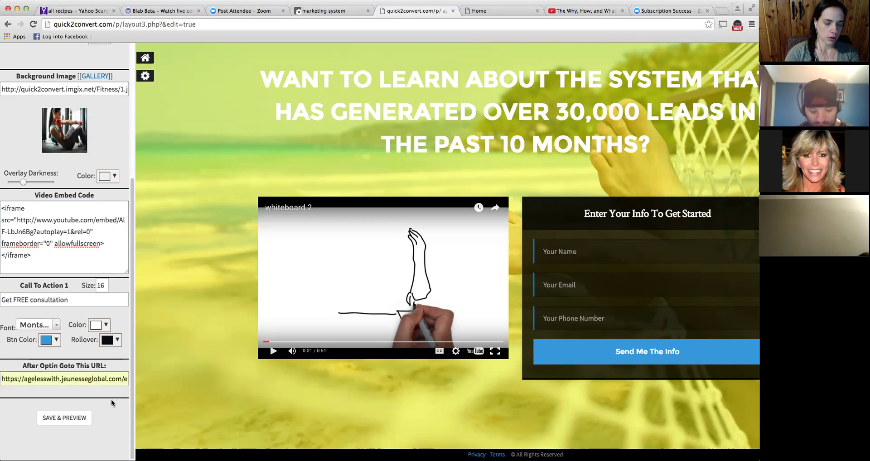
pyautogui.click(67, 418)
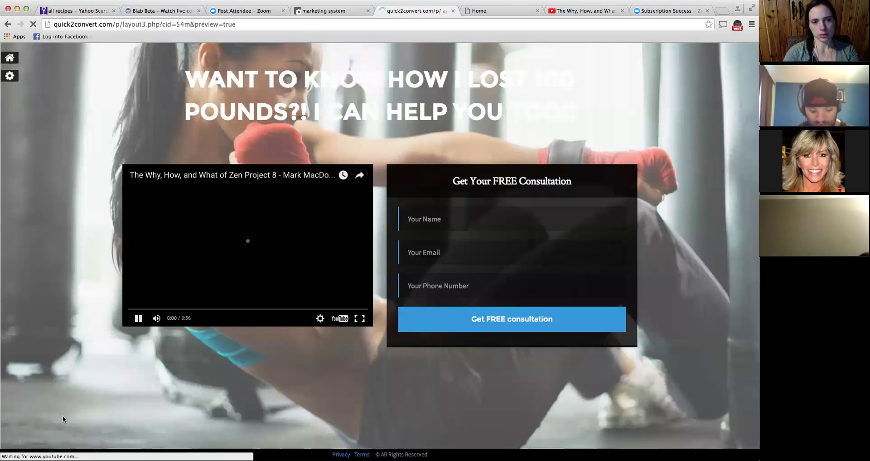
# - Make the Headline 1 text black and save and preview the page again
pyautogui.click(223, 270)
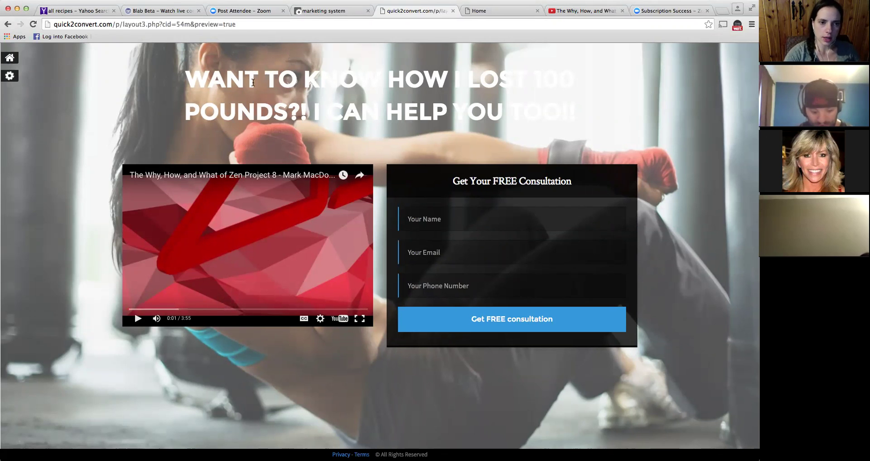
pyautogui.click(10, 76)
pyautogui.click(100, 152)
pyautogui.click(104, 170)
pyautogui.scroll(-5, 64, 272)
pyautogui.click(67, 418)
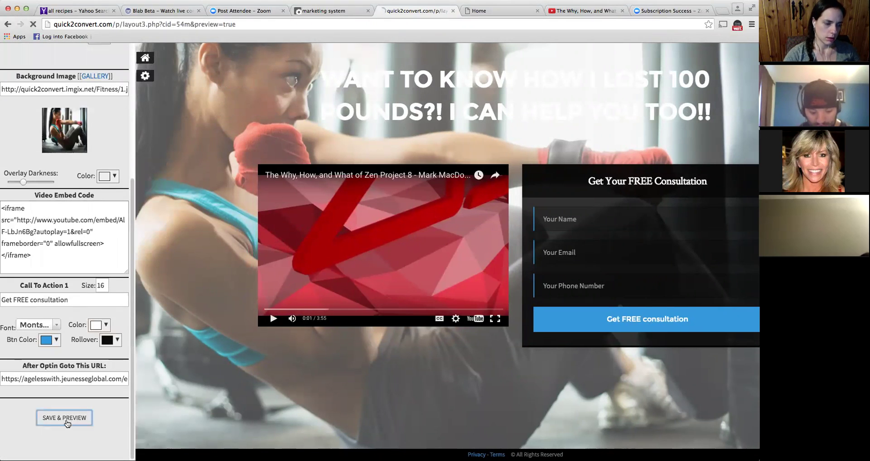
# - Pause the preview video and return to the capture pages dashboard
pyautogui.click(228, 255)
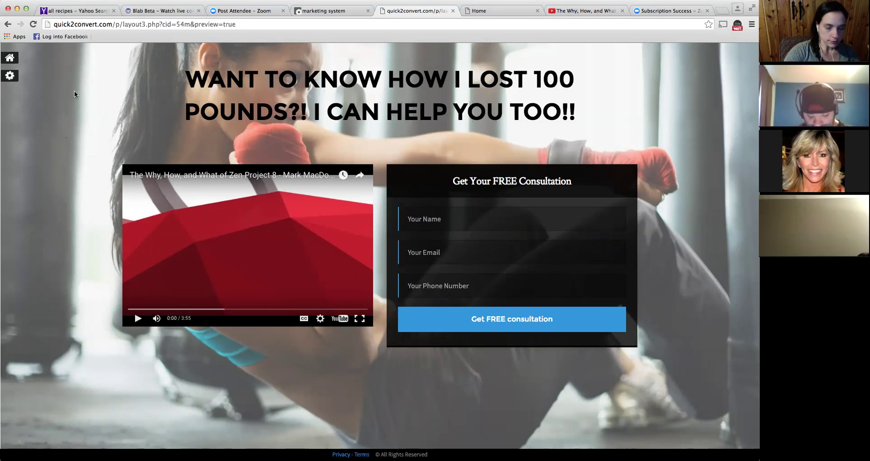
pyautogui.click(10, 77)
pyautogui.click(144, 59)
pyautogui.scroll(-5, 359, 352)
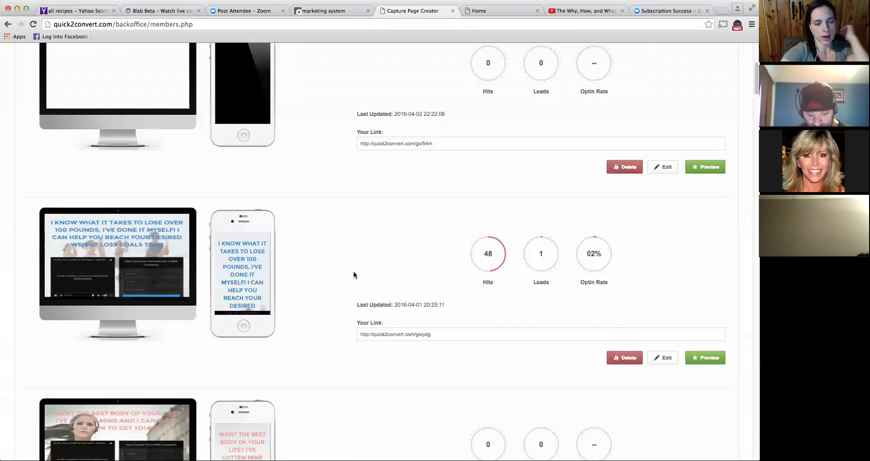
pyautogui.scroll(-3, 353, 272)
pyautogui.scroll(-4, 357, 283)
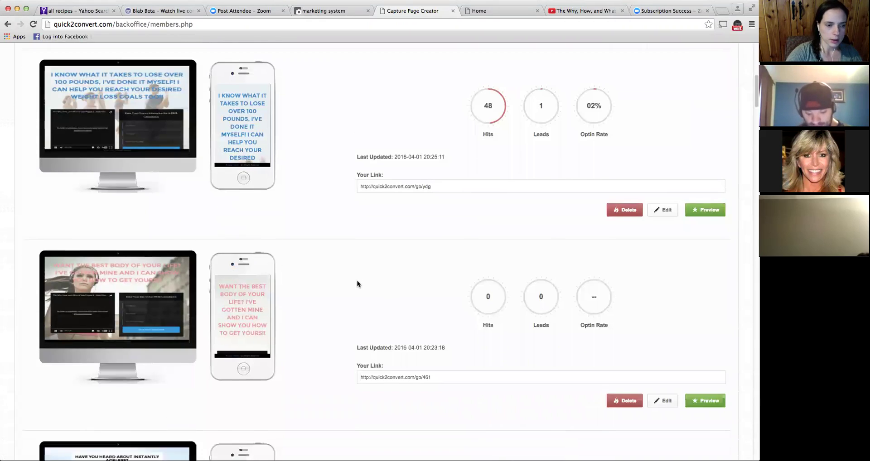
pyautogui.scroll(-15, 358, 284)
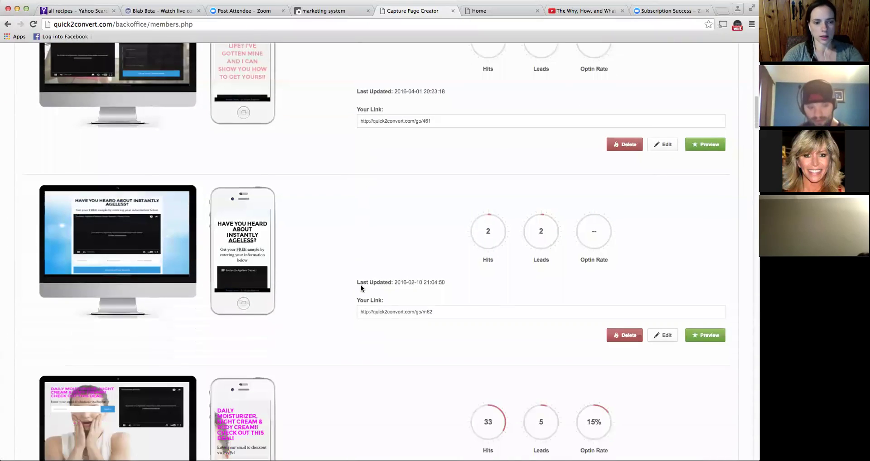
pyautogui.scroll(-12, 361, 285)
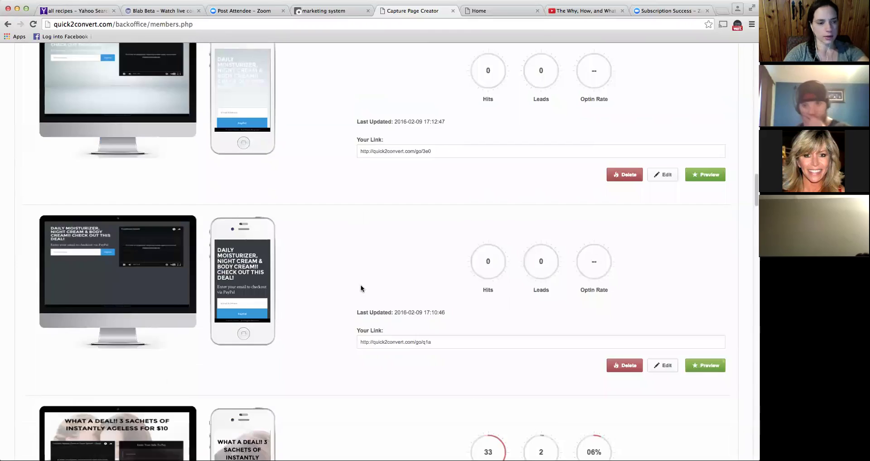
pyautogui.scroll(-2, 360, 286)
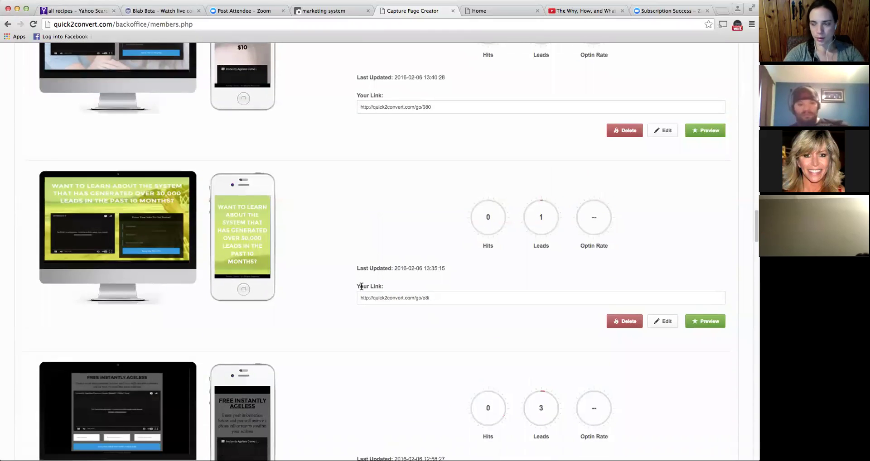
pyautogui.scroll(-6, 358, 274)
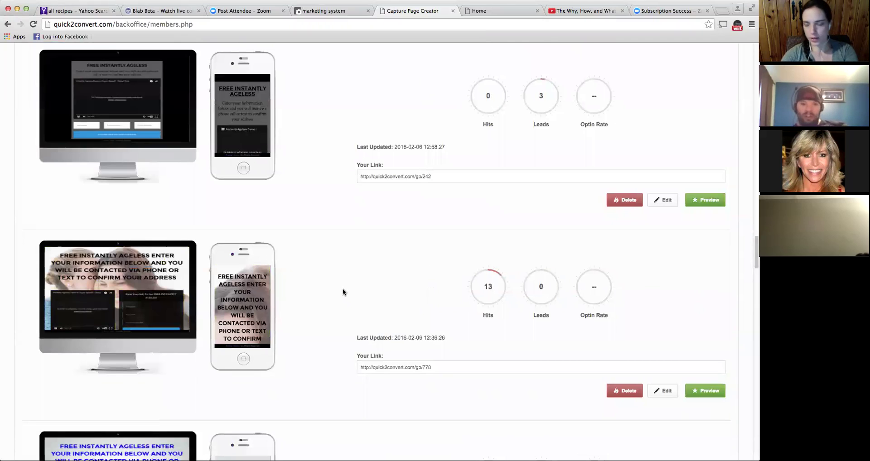
pyautogui.scroll(-6, 343, 288)
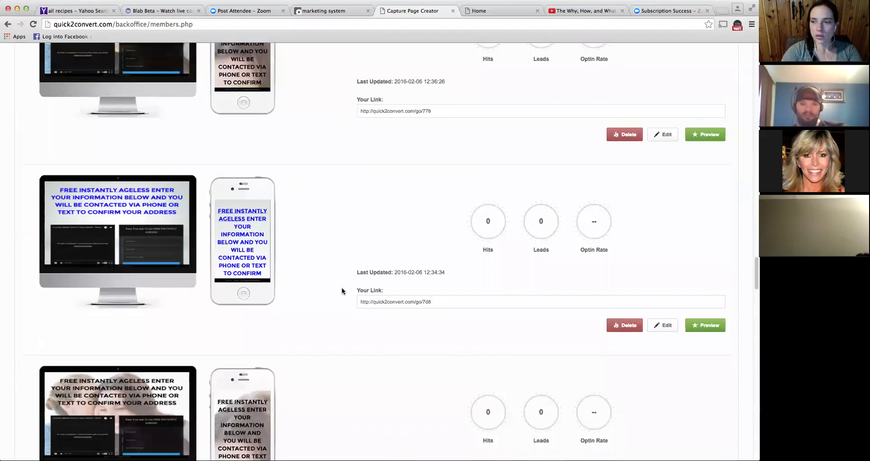
pyautogui.scroll(-1, 344, 290)
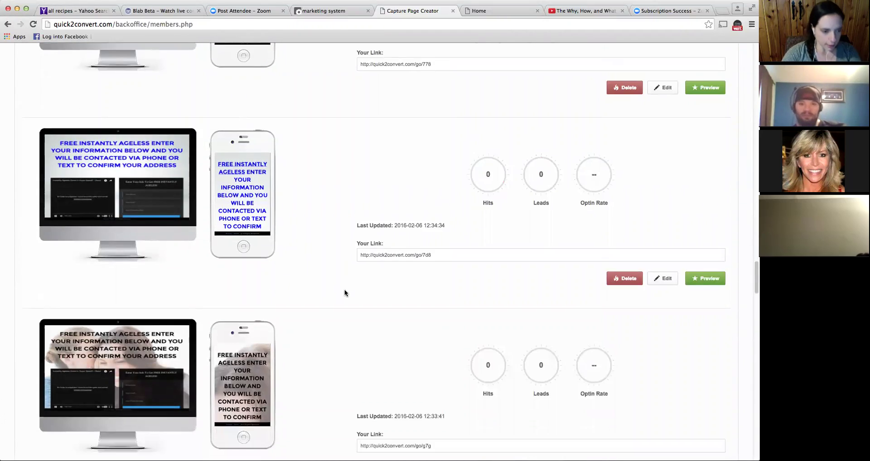
pyautogui.scroll(-1, 345, 290)
pyautogui.scroll(-4, 346, 291)
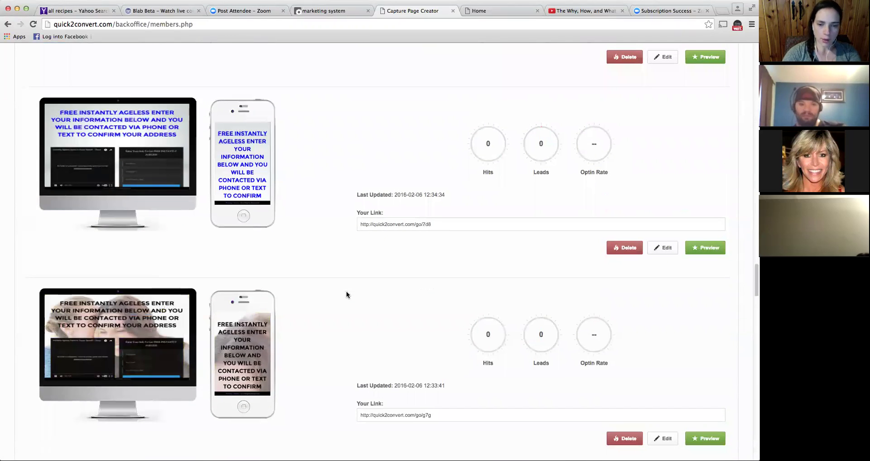
pyautogui.scroll(-2, 355, 293)
pyautogui.scroll(-4, 356, 301)
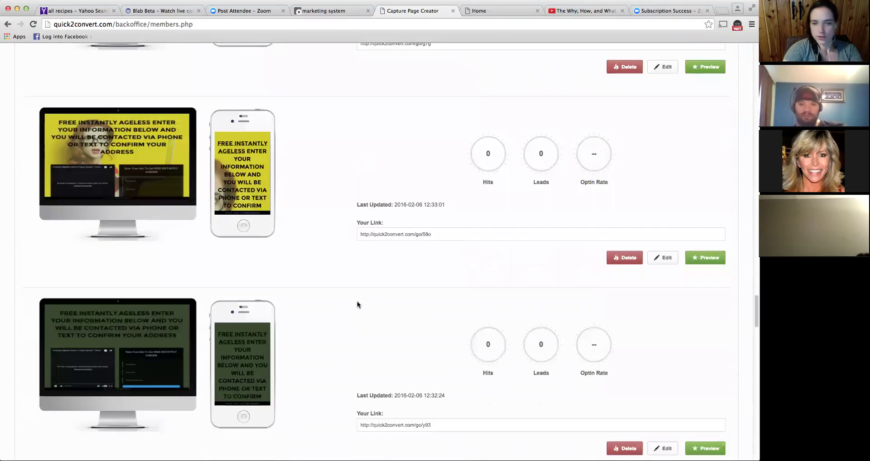
pyautogui.scroll(8, 349, 304)
pyautogui.scroll(10, 336, 294)
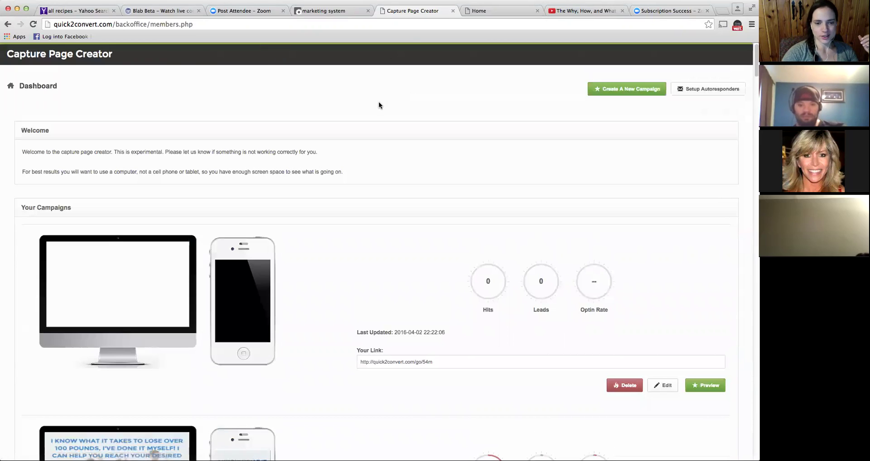
pyautogui.scroll(-2, 360, 194)
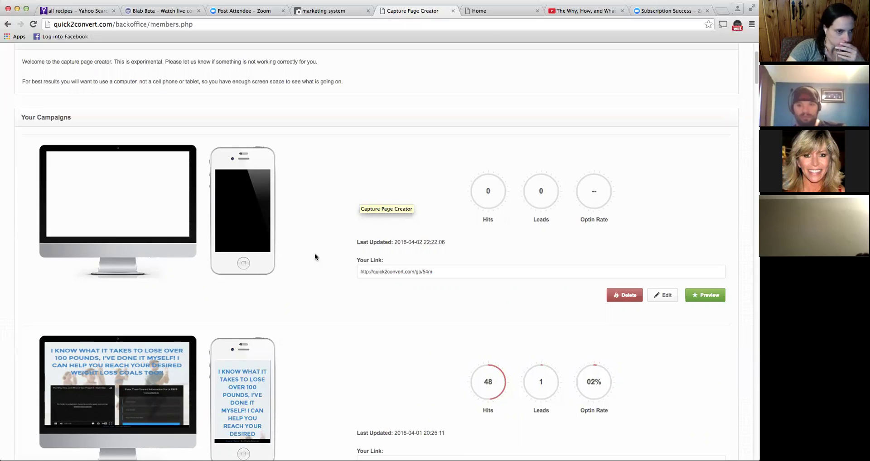
pyautogui.scroll(-1, 316, 255)
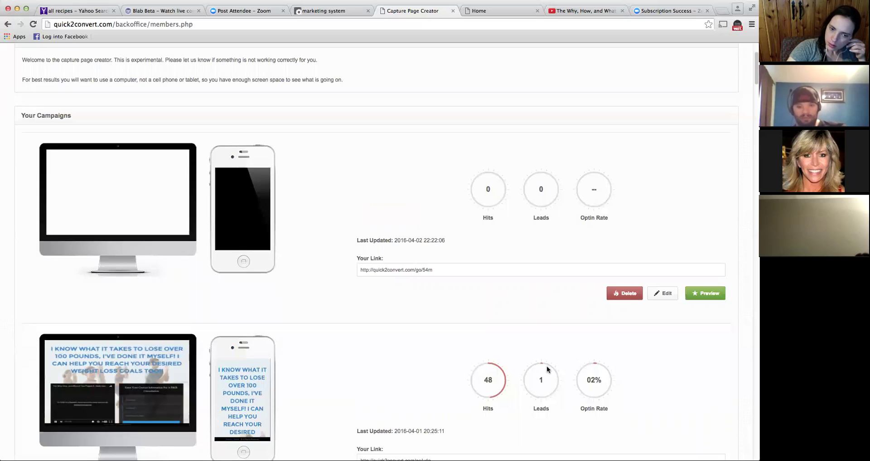
pyautogui.scroll(-1, 548, 369)
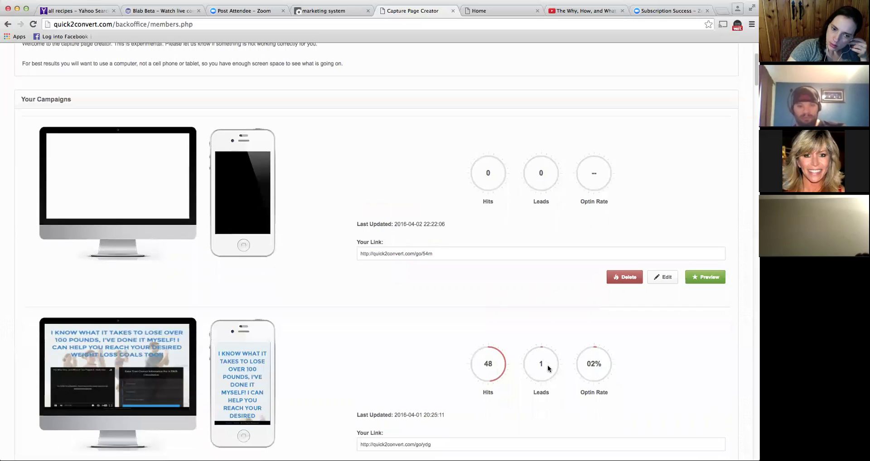
pyautogui.scroll(-10, 547, 366)
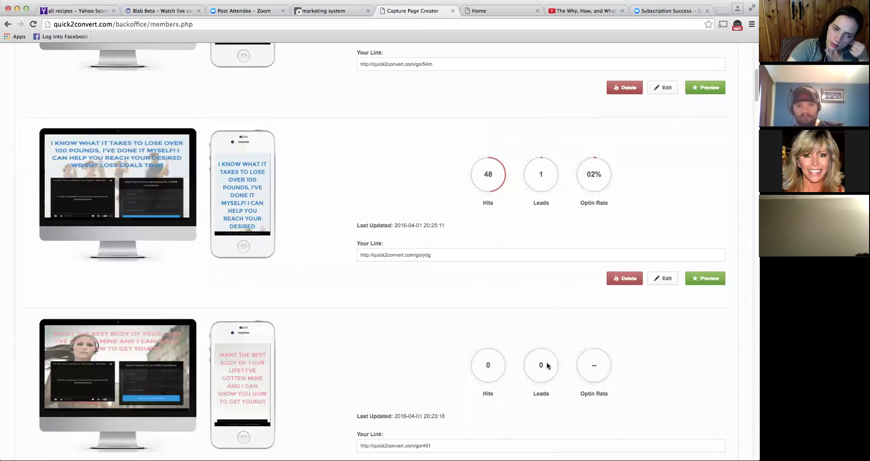
pyautogui.scroll(-7, 546, 363)
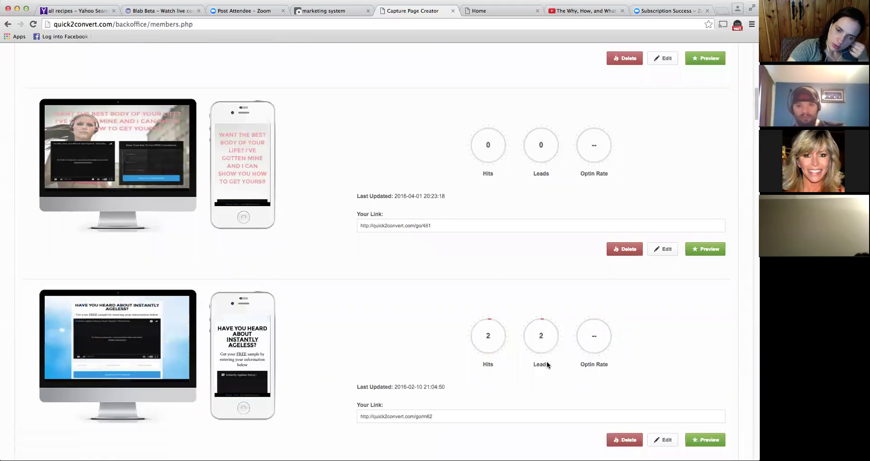
pyautogui.scroll(-3, 545, 361)
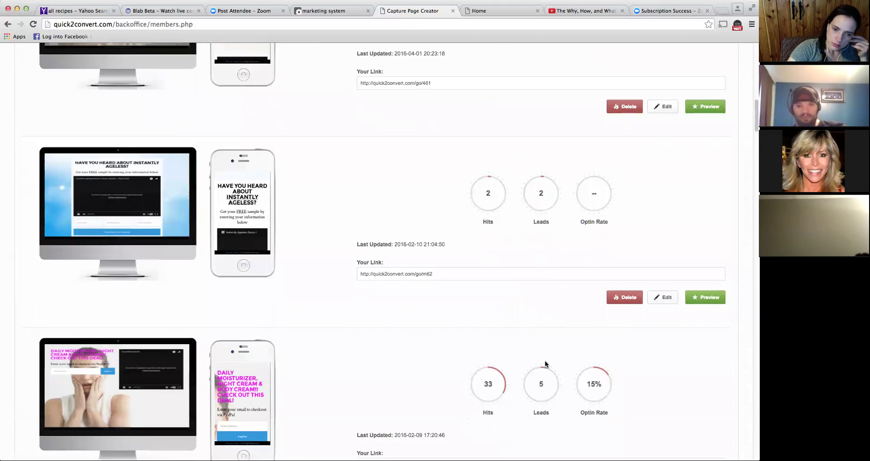
pyautogui.scroll(-1, 545, 364)
pyautogui.scroll(-1, 545, 362)
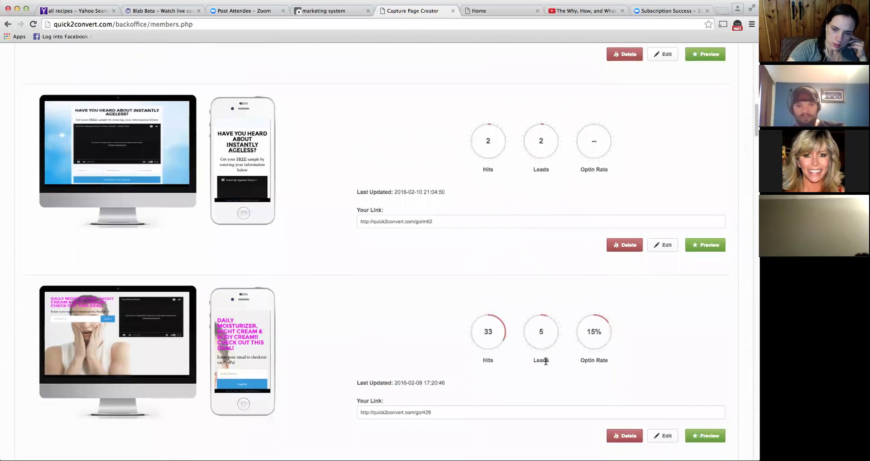
pyautogui.scroll(-1, 546, 361)
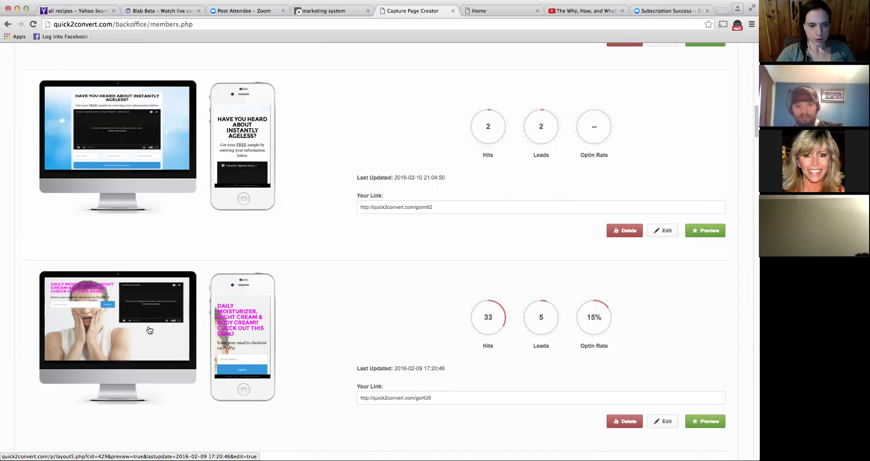
pyautogui.scroll(-1, 178, 346)
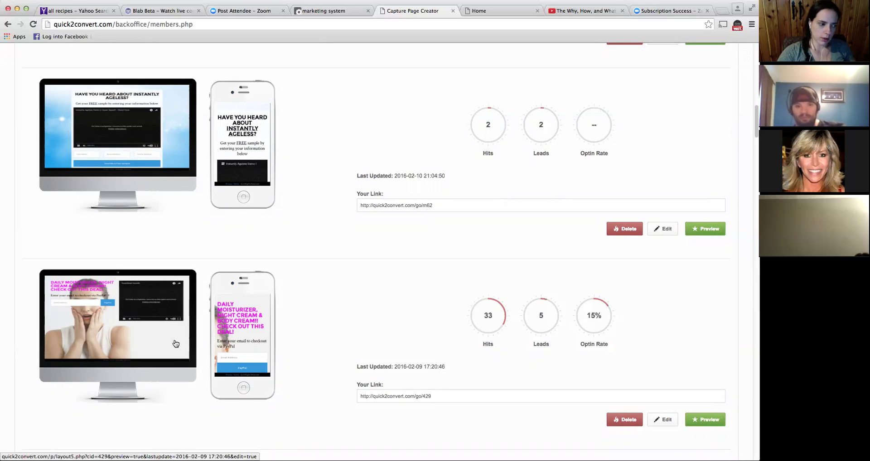
pyautogui.scroll(-1, 176, 344)
pyautogui.scroll(-1, 175, 343)
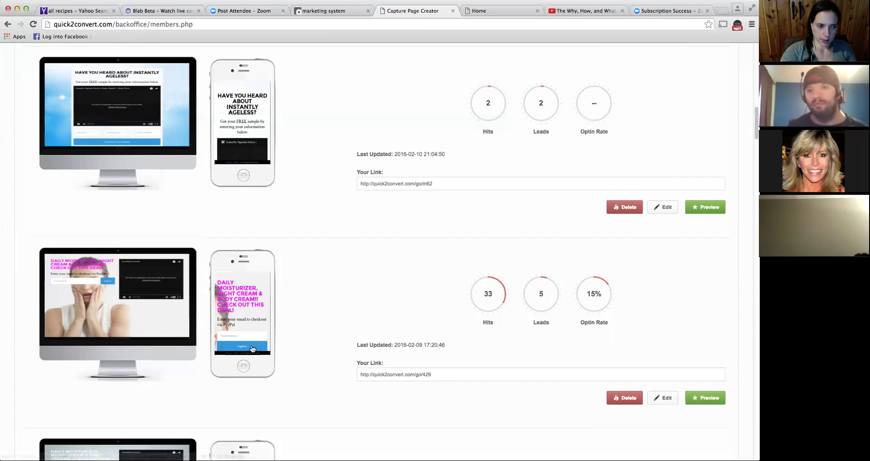
pyautogui.scroll(-5, 261, 348)
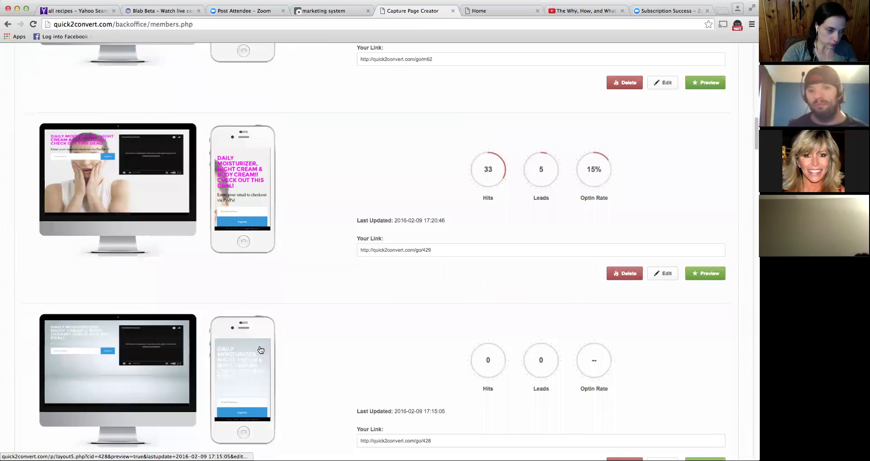
pyautogui.scroll(-5, 260, 349)
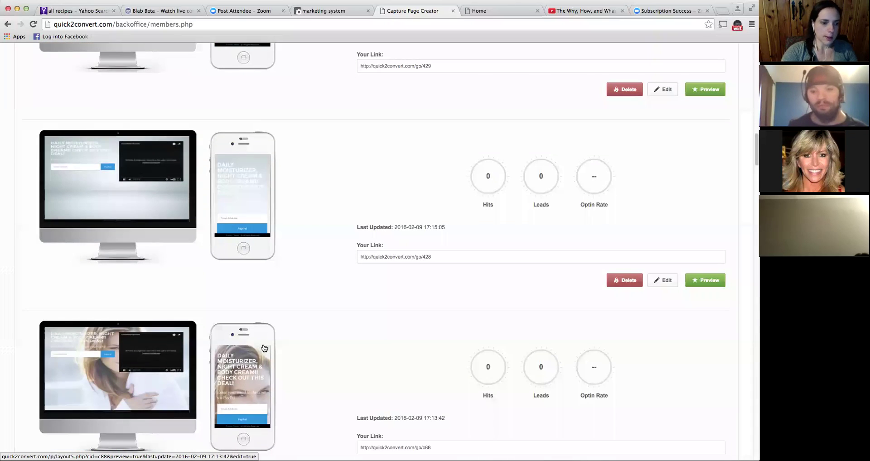
pyautogui.scroll(20, 262, 344)
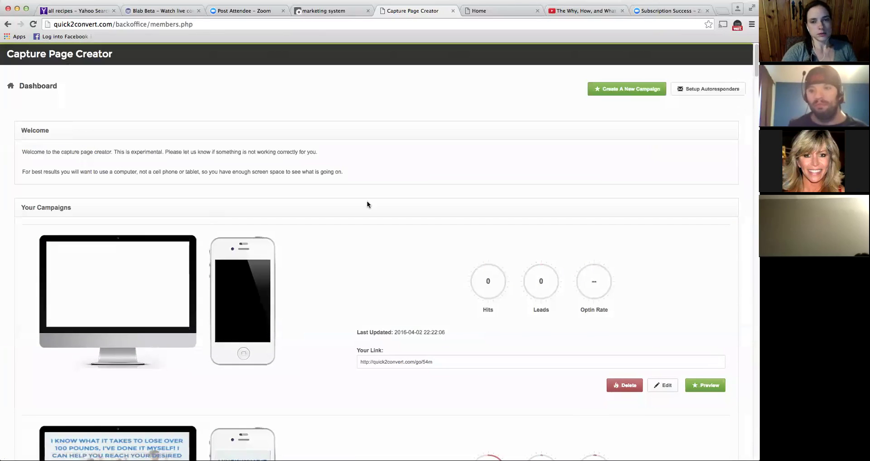
# - Close the Capture Page Creator tab and return to the Team Take Over back office
pyautogui.click(453, 11)
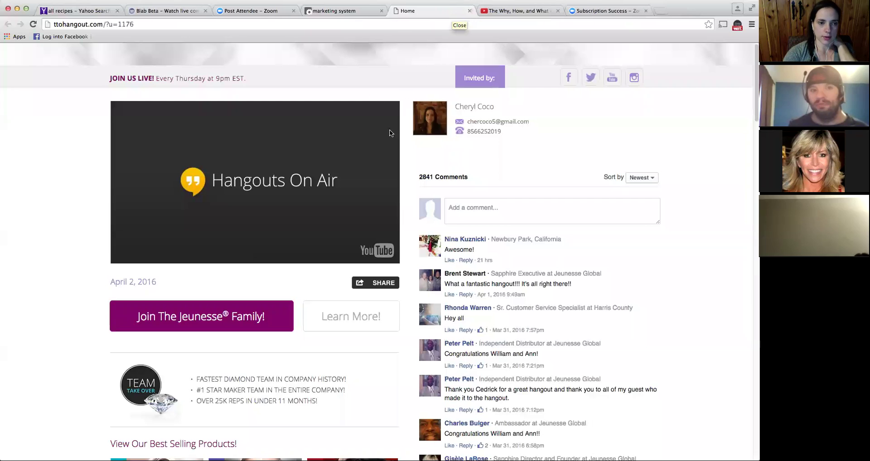
pyautogui.click(365, 13)
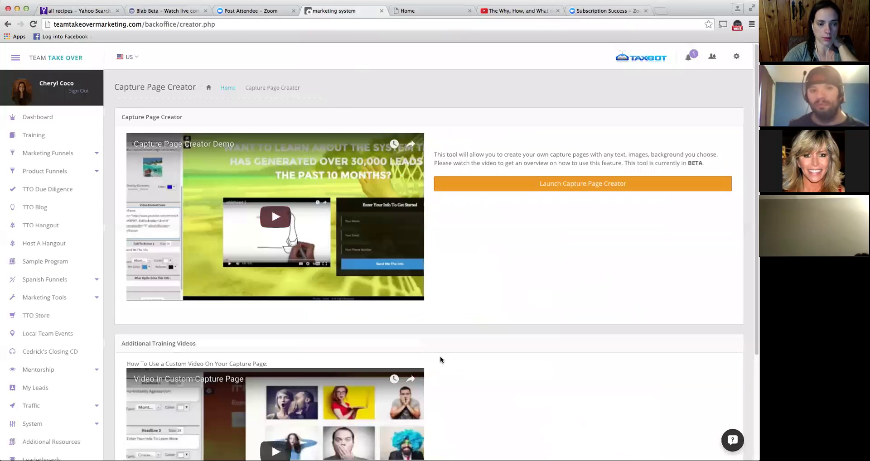
pyautogui.scroll(-1, 482, 344)
pyautogui.scroll(-4, 483, 344)
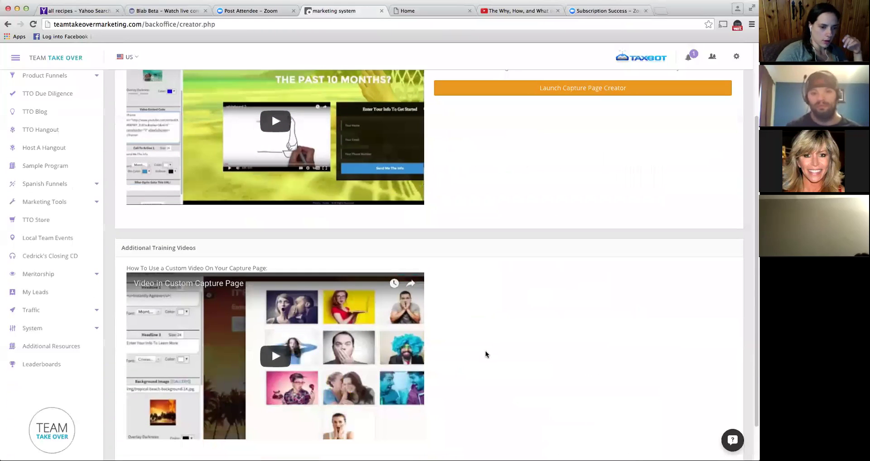
pyautogui.scroll(1, 68, 177)
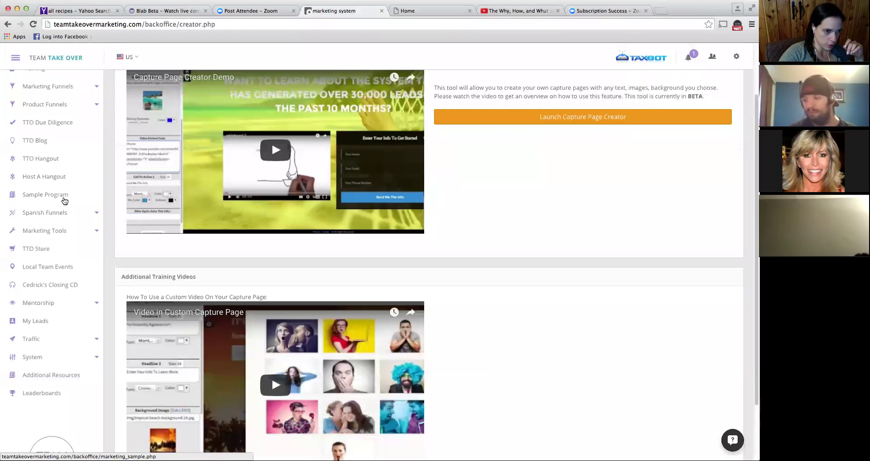
# - Open the Sample Program page and expand the Marketing Tools list
pyautogui.click(58, 196)
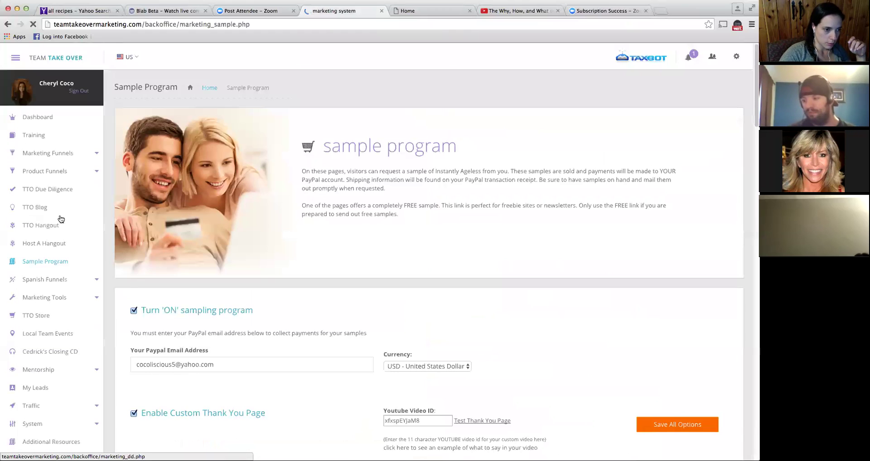
pyautogui.scroll(-2, 56, 210)
pyautogui.click(53, 203)
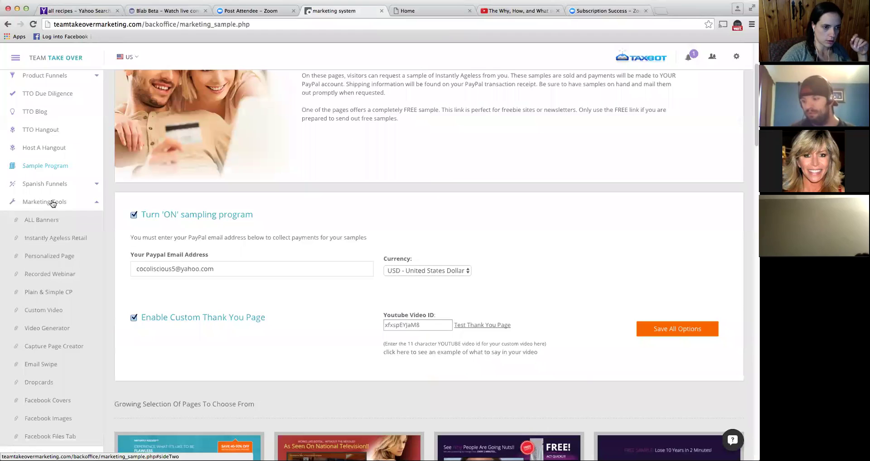
pyautogui.scroll(-3, 90, 315)
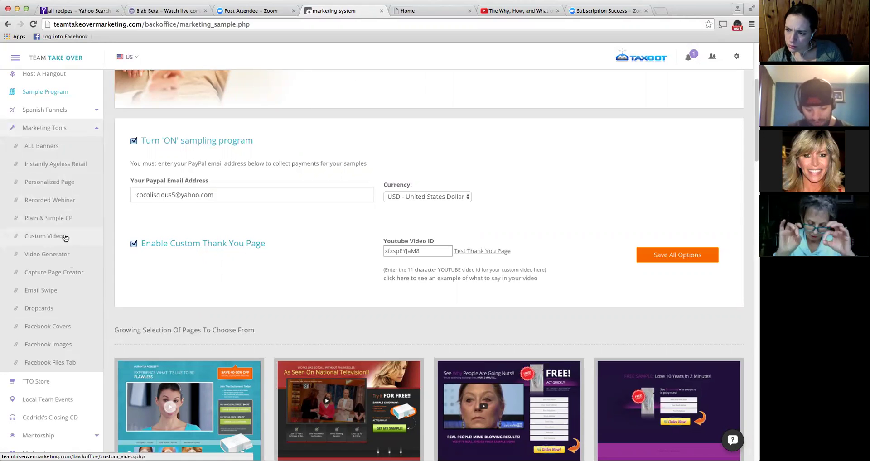
# - From Custom Video, go to the Capture Page Creator section and launch the tool
pyautogui.click(65, 237)
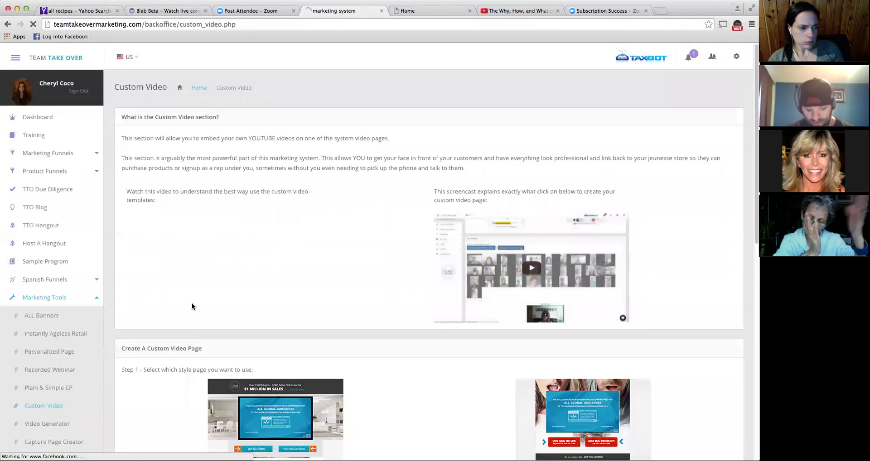
pyautogui.scroll(-2, 53, 405)
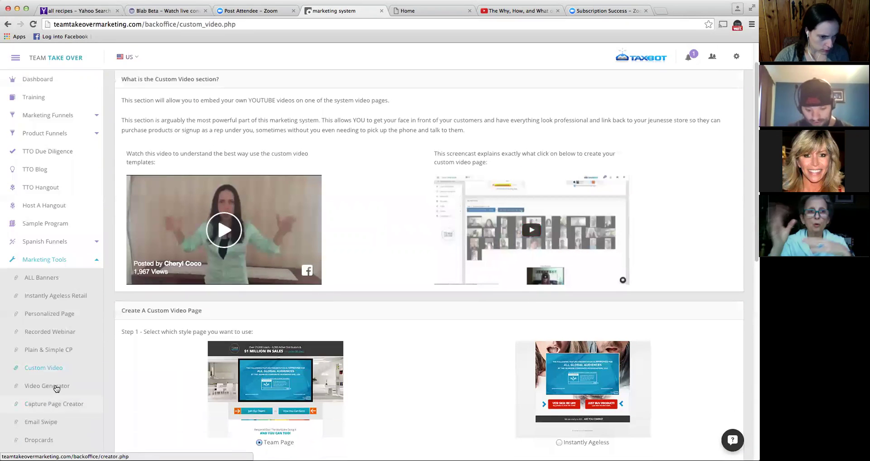
pyautogui.scroll(-2, 57, 376)
pyautogui.click(59, 360)
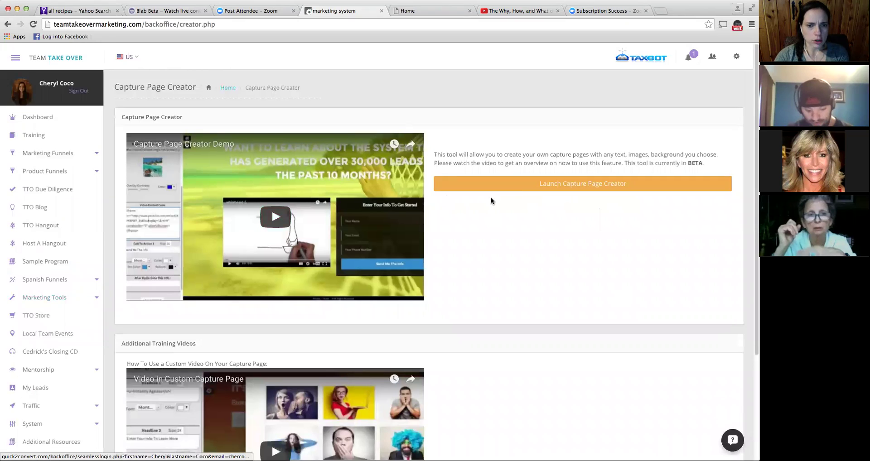
pyautogui.click(519, 186)
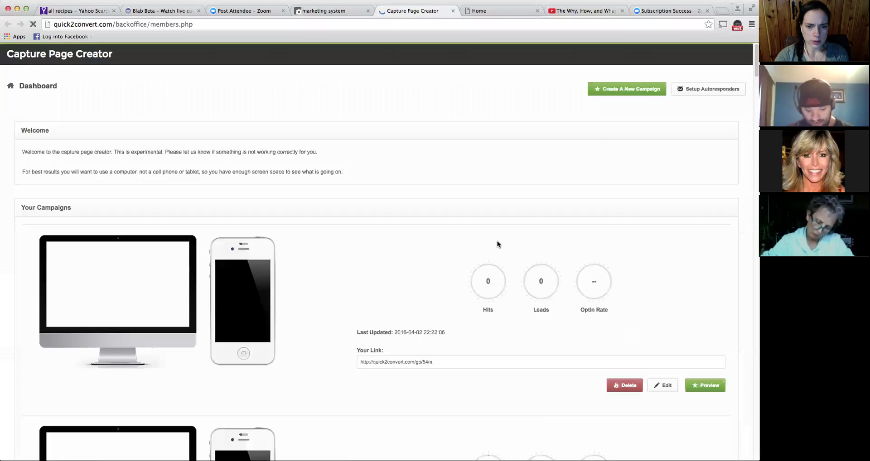
pyautogui.click(657, 386)
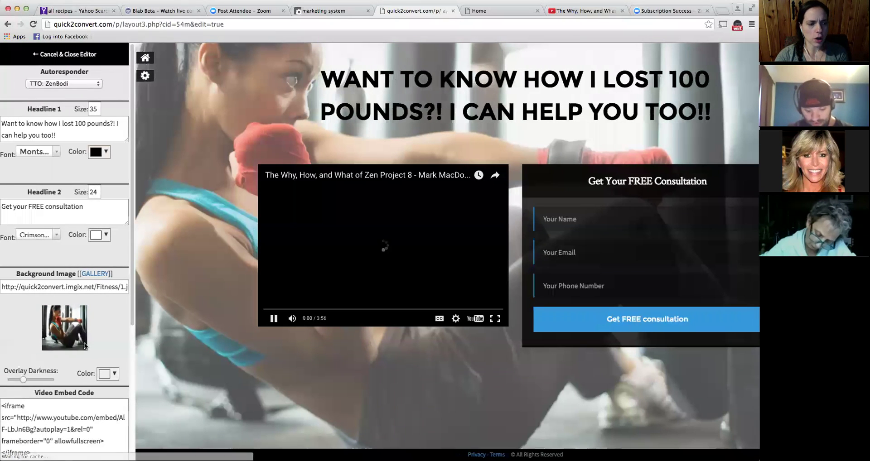
pyautogui.click(333, 251)
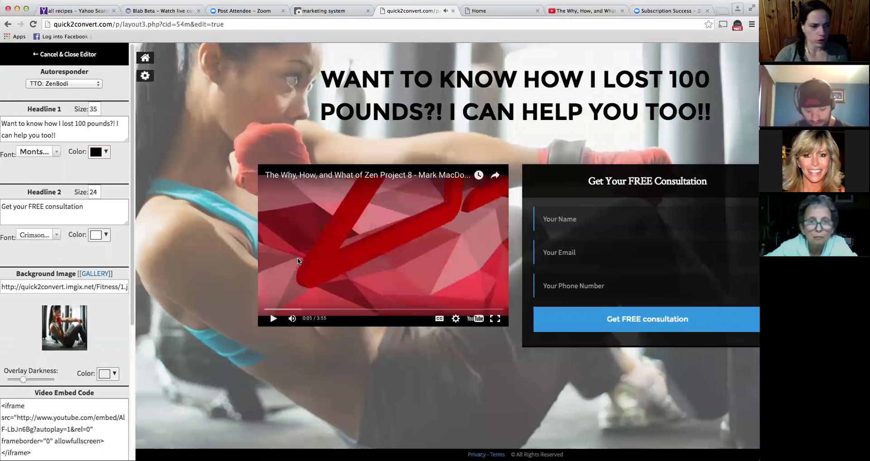
pyautogui.scroll(-3, 104, 320)
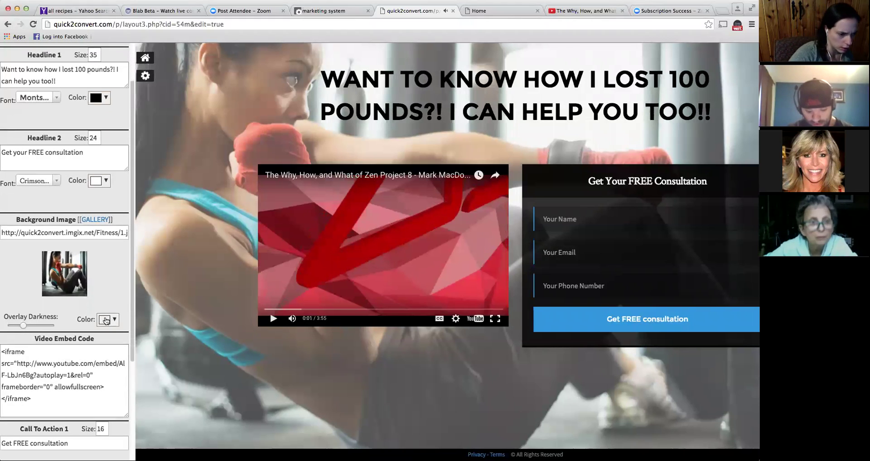
pyautogui.click(32, 377)
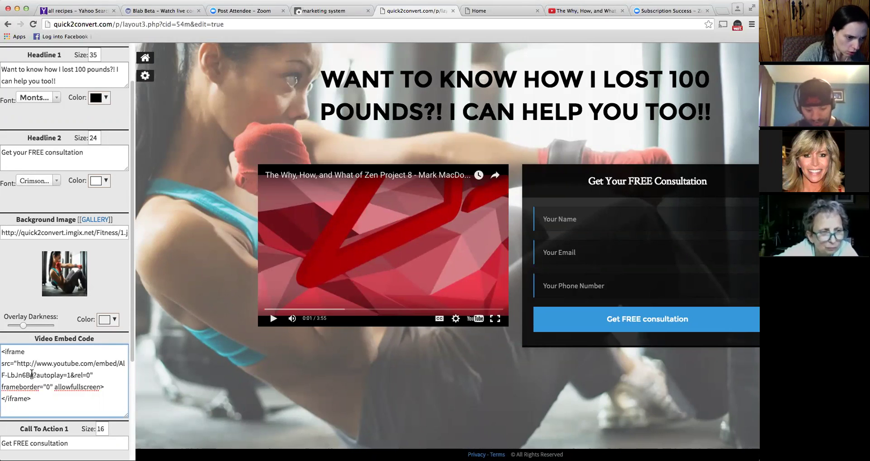
pyautogui.moveTo(33, 375); pyautogui.dragTo(118, 365)
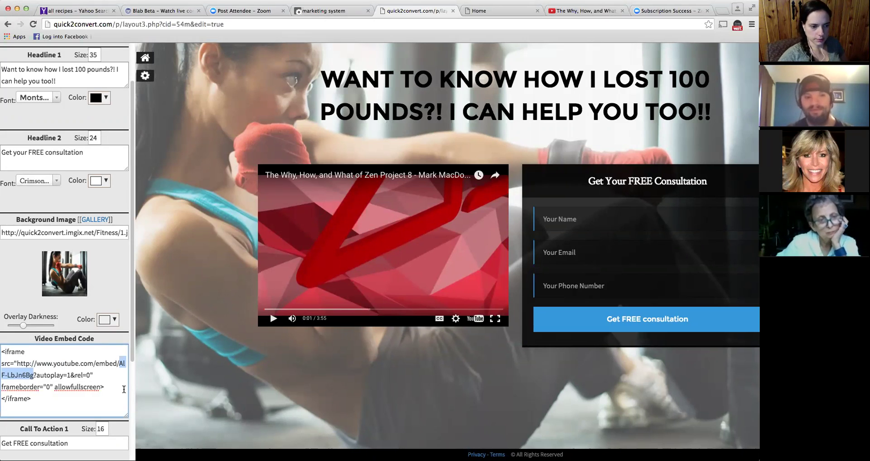
pyautogui.click(124, 390)
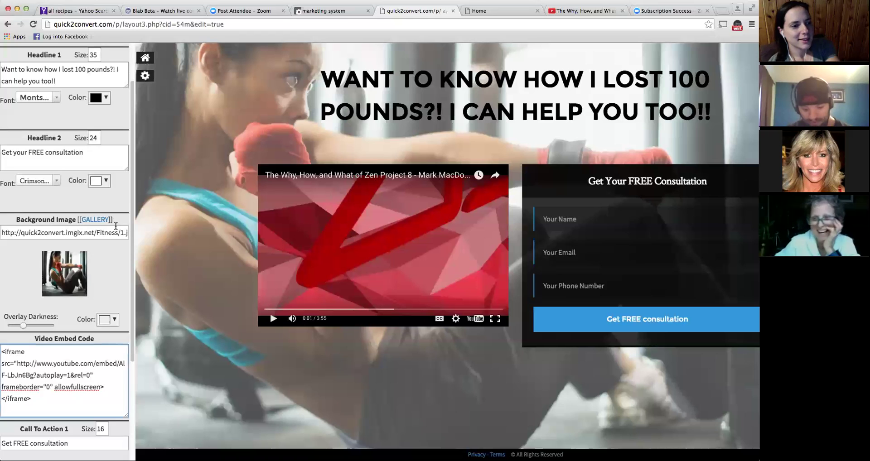
pyautogui.click(146, 76)
pyautogui.click(8, 58)
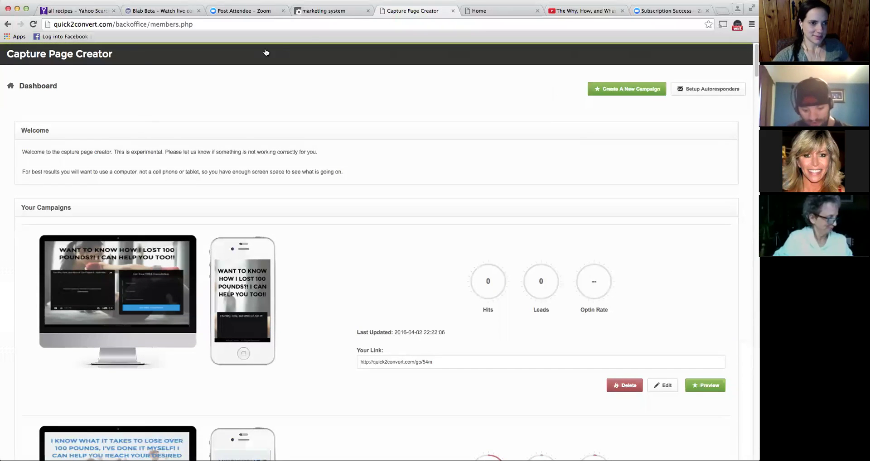
# - Return to the Team Take Over back office and expand Marketing Tools
pyautogui.click(341, 12)
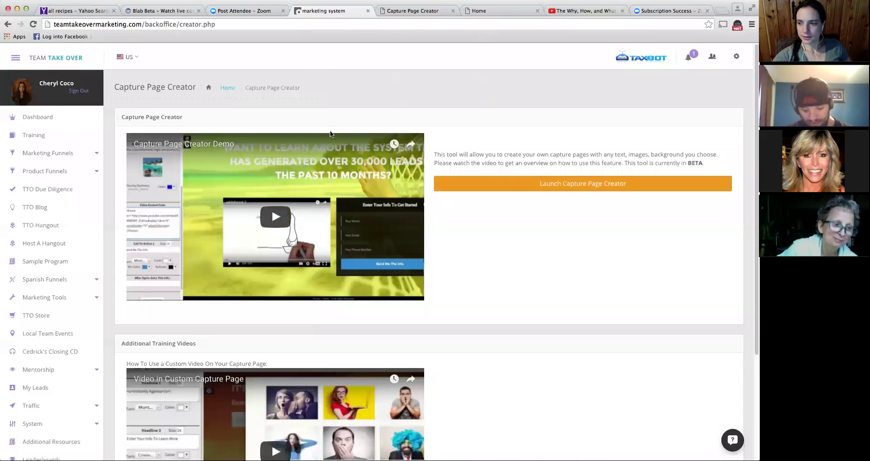
pyautogui.scroll(-3, 330, 130)
pyautogui.scroll(1, 95, 181)
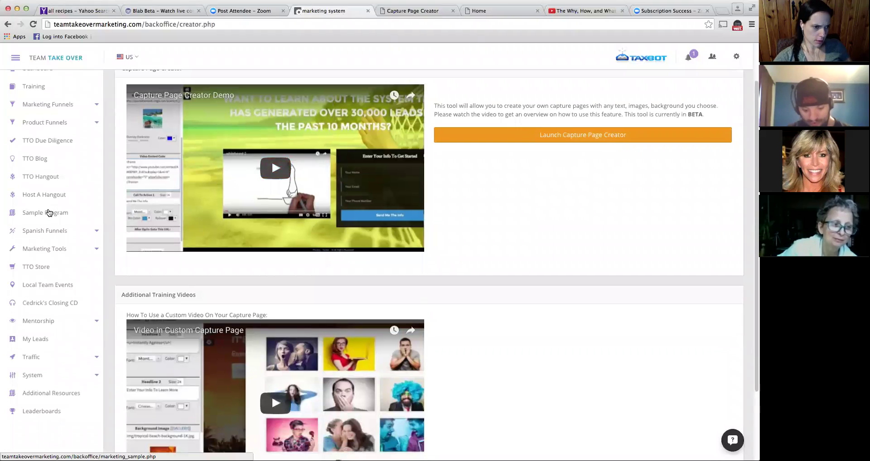
pyautogui.click(53, 250)
# - Open Custom Video and browse style templates like Team Page, Instantly Ageless and Warm Market
pyautogui.scroll(-2, 59, 265)
pyautogui.scroll(-2, 61, 268)
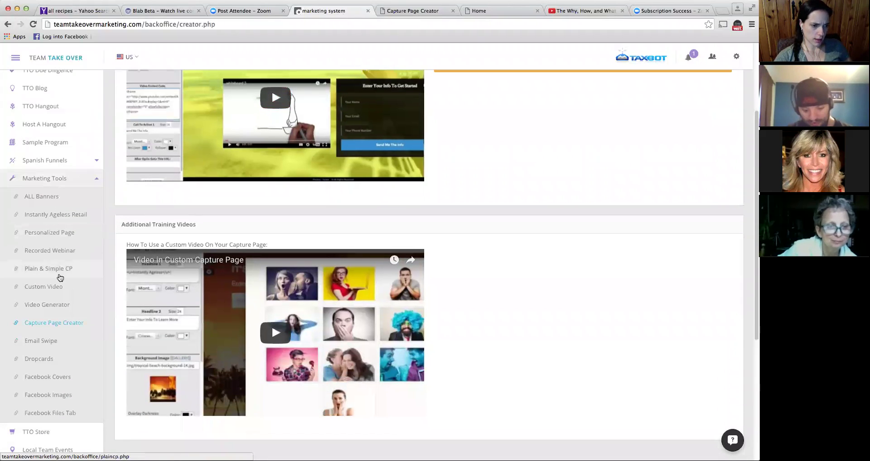
pyautogui.click(53, 290)
pyautogui.scroll(-6, 179, 252)
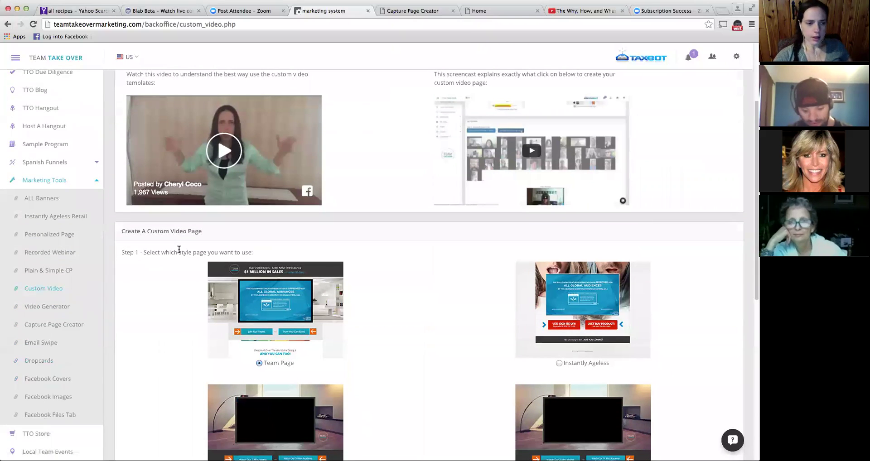
pyautogui.scroll(-6, 178, 249)
pyautogui.scroll(12, 178, 244)
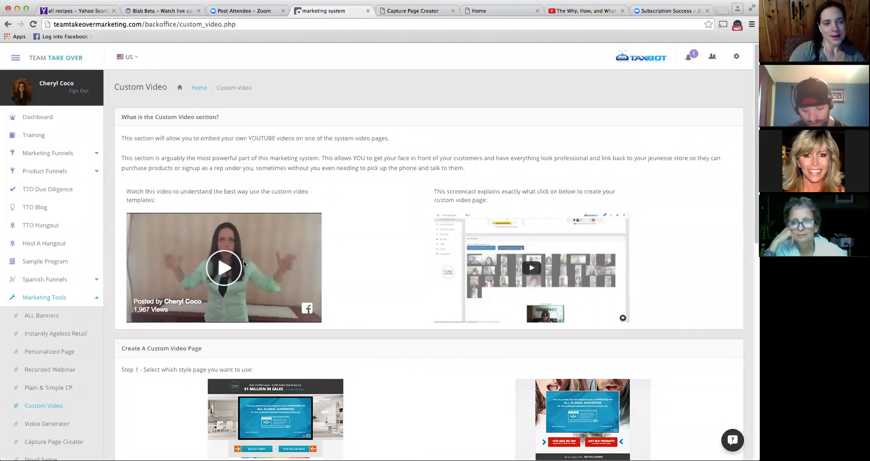
pyautogui.scroll(-2, 382, 354)
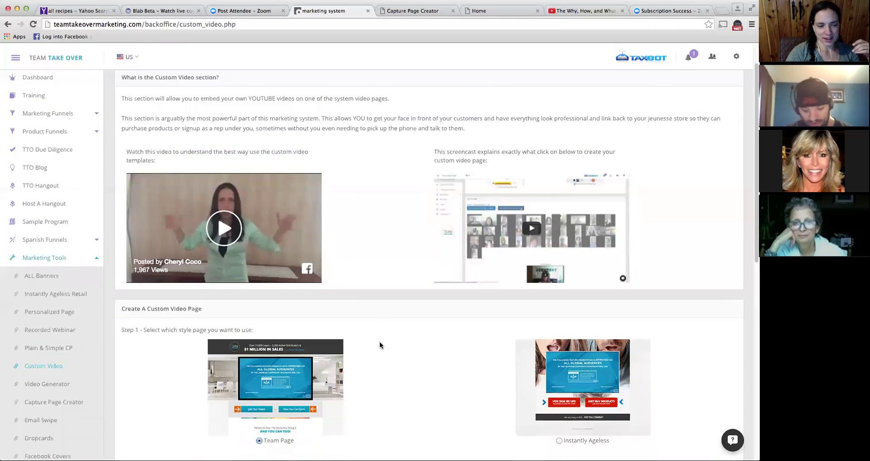
pyautogui.scroll(-5, 380, 346)
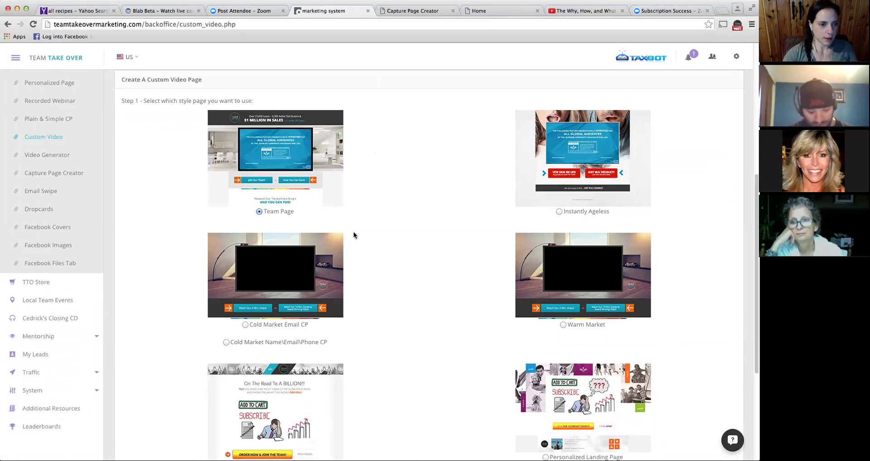
pyautogui.scroll(-3, 257, 227)
pyautogui.scroll(2, 253, 225)
pyautogui.scroll(4, 254, 226)
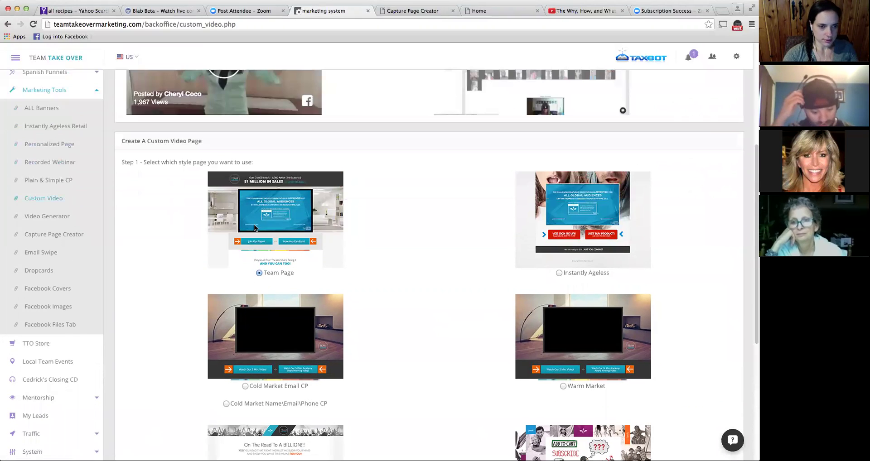
pyautogui.scroll(-2, 254, 226)
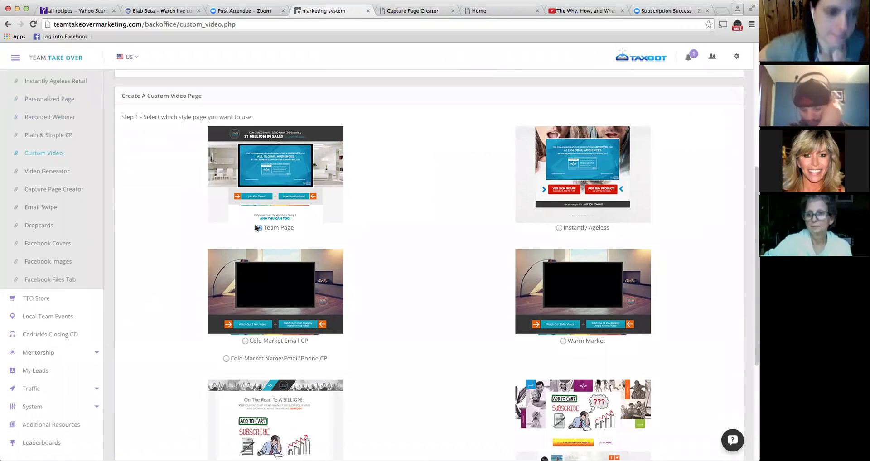
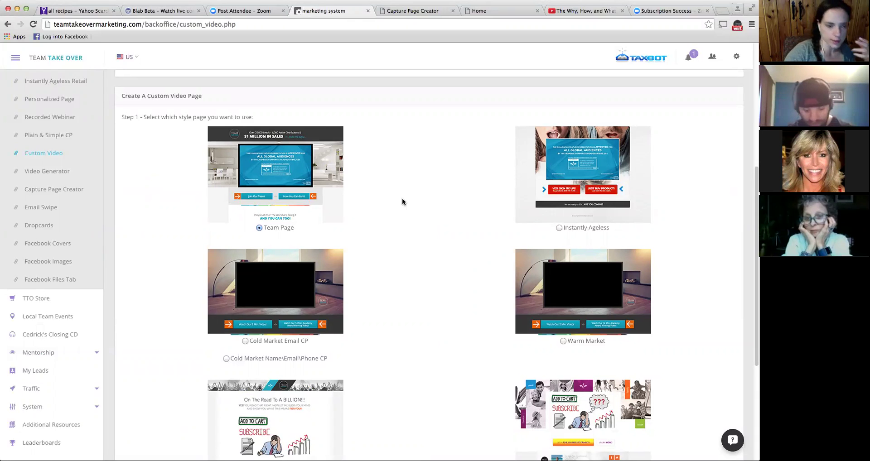
# - Switch to your own YouTube video, note the example ID AMKRPWP_DJ8, and focus the Video ID field
pyautogui.scroll(-1, 434, 219)
pyautogui.scroll(-2, 435, 220)
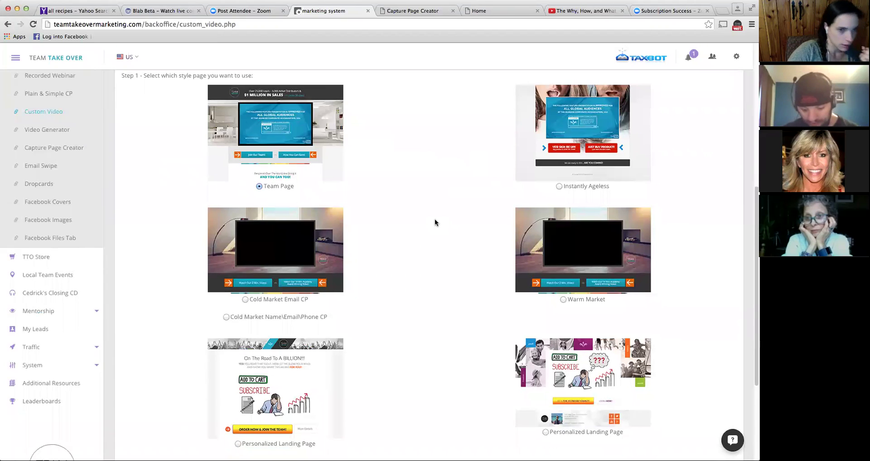
pyautogui.scroll(1, 435, 222)
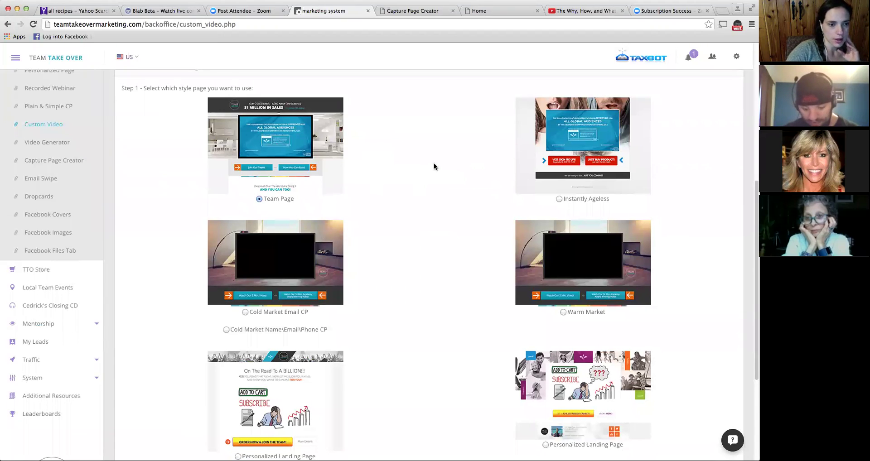
pyautogui.scroll(-1, 597, 241)
pyautogui.scroll(2, 596, 235)
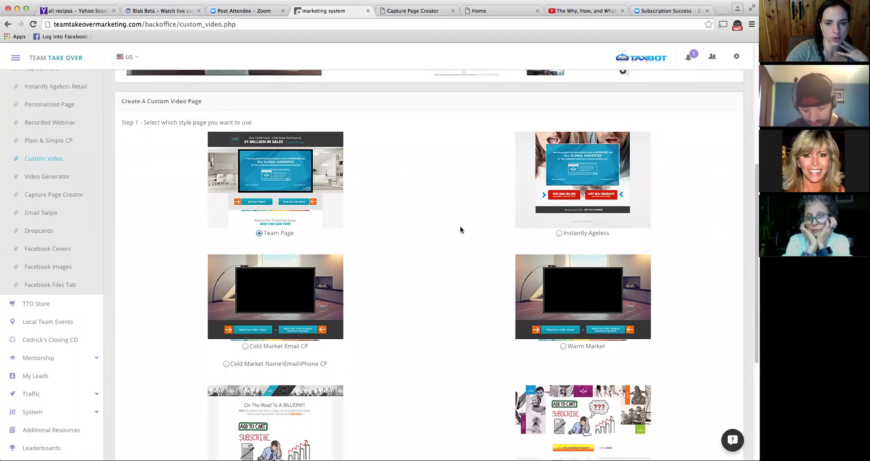
pyautogui.scroll(-2, 460, 225)
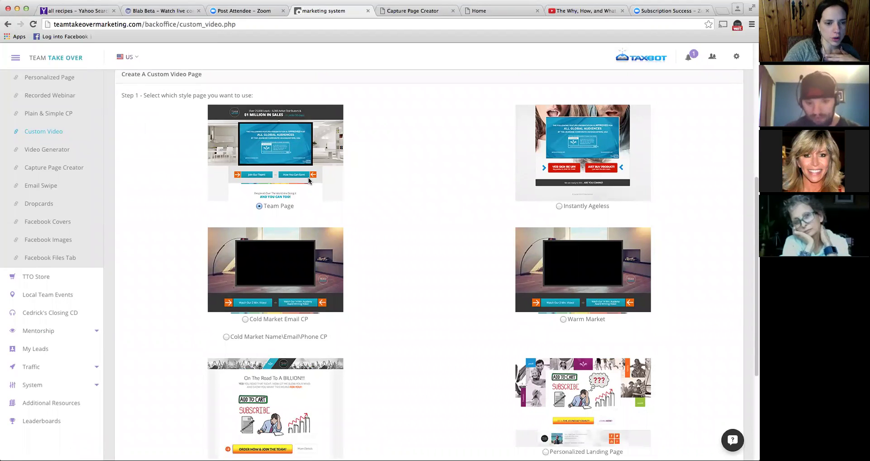
pyautogui.scroll(-5, 376, 260)
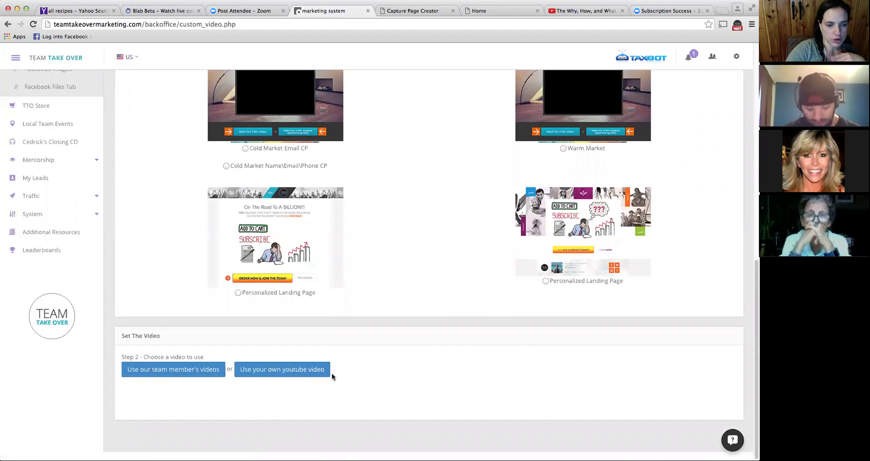
pyautogui.click(313, 370)
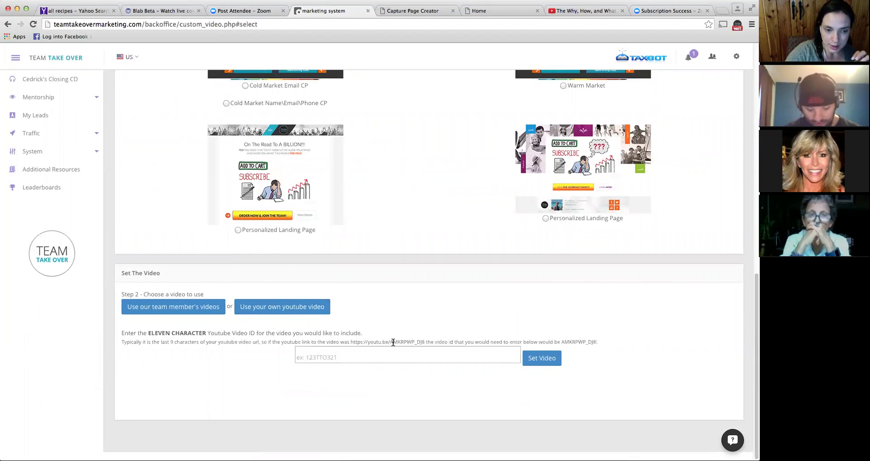
pyautogui.moveTo(390, 343); pyautogui.dragTo(426, 345)
pyautogui.click(424, 356)
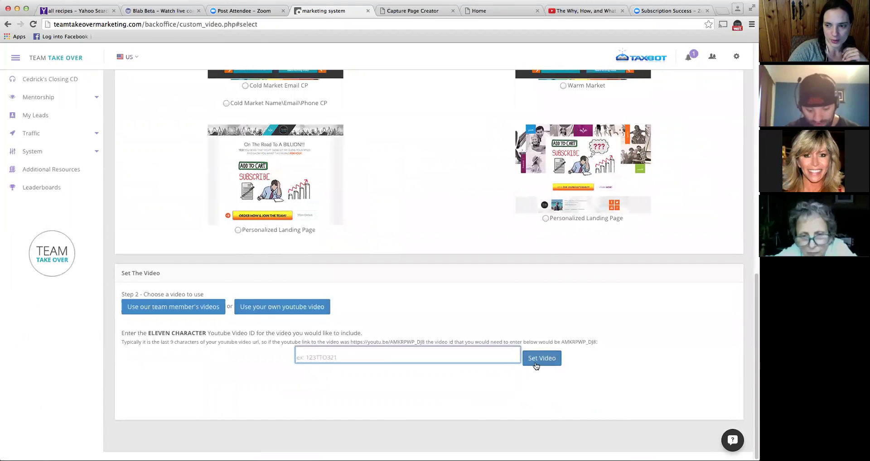
pyautogui.scroll(1, 520, 311)
pyautogui.scroll(4, 519, 311)
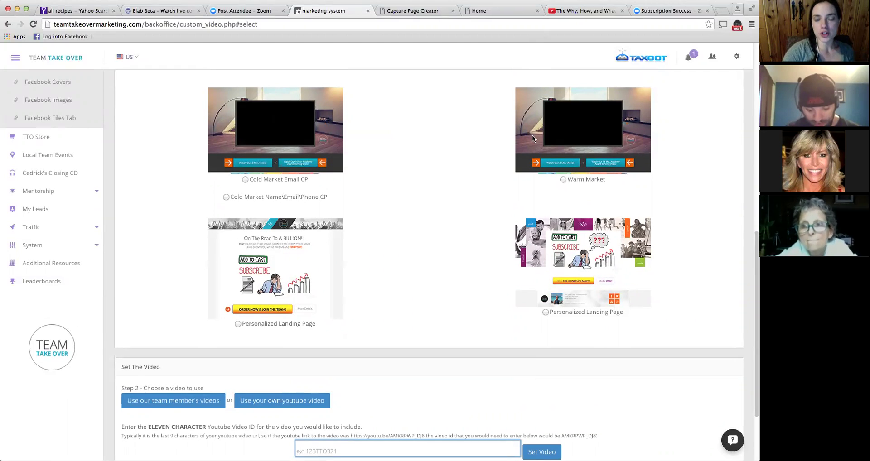
# - Select Warm Market as the custom video page style in Step 1
pyautogui.click(605, 131)
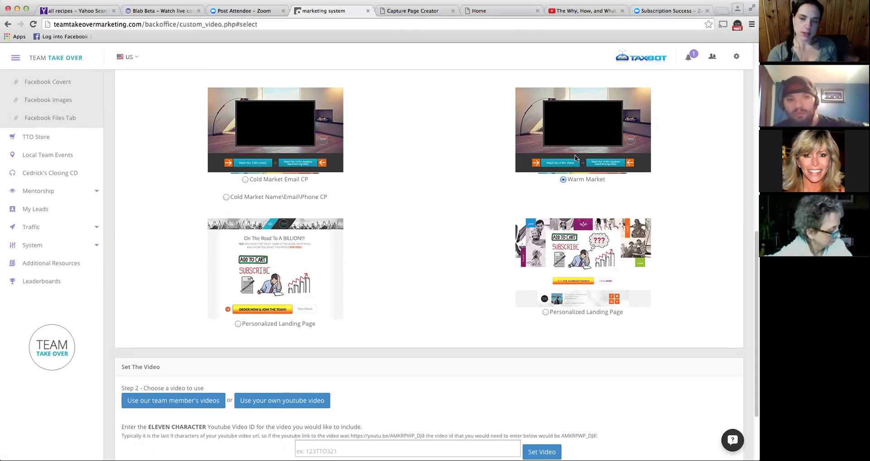
pyautogui.scroll(-1, 575, 156)
pyautogui.scroll(2, 580, 190)
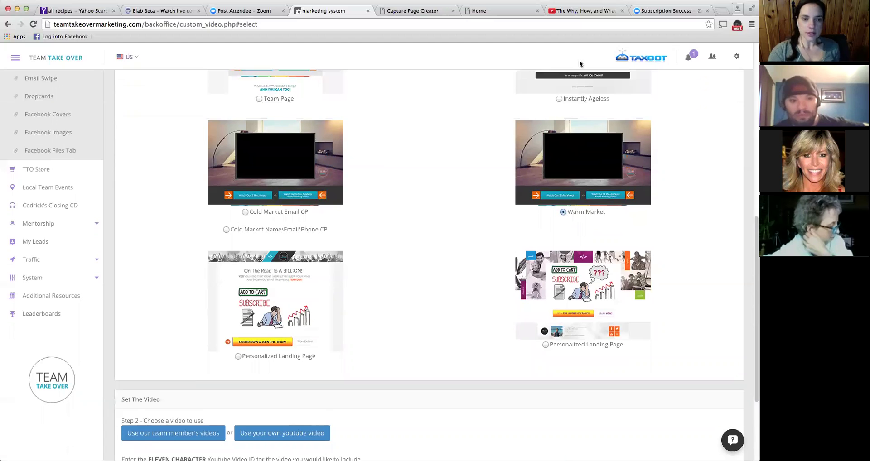
pyautogui.scroll(-2, 583, 204)
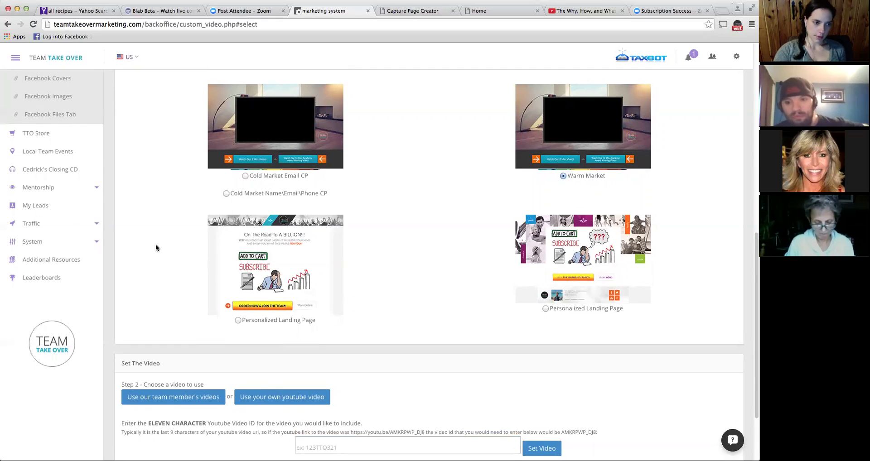
# - Scroll through the Custom Video page to review the Team Page and Warm Market style options
pyautogui.scroll(2, 123, 251)
pyautogui.scroll(1, 124, 252)
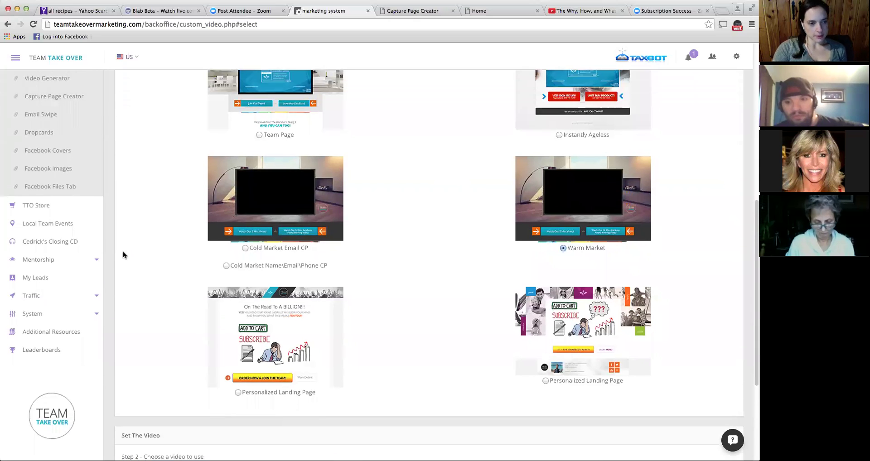
pyautogui.scroll(3, 123, 253)
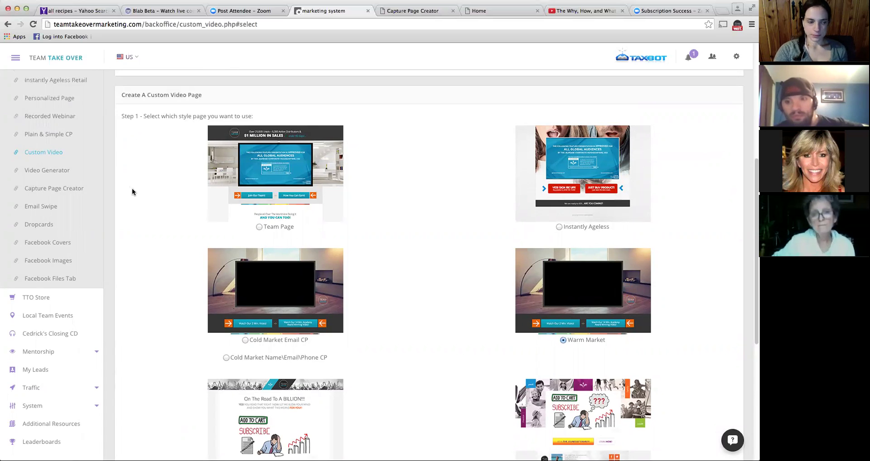
pyautogui.scroll(-3, 136, 195)
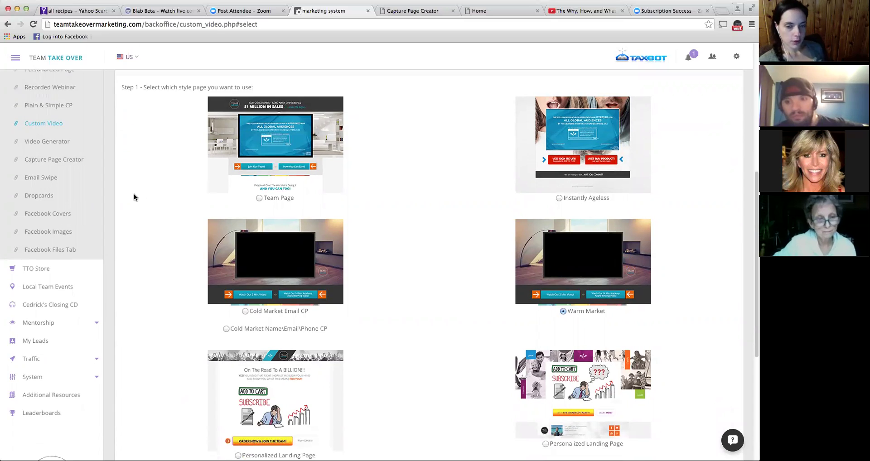
pyautogui.scroll(-1, 134, 194)
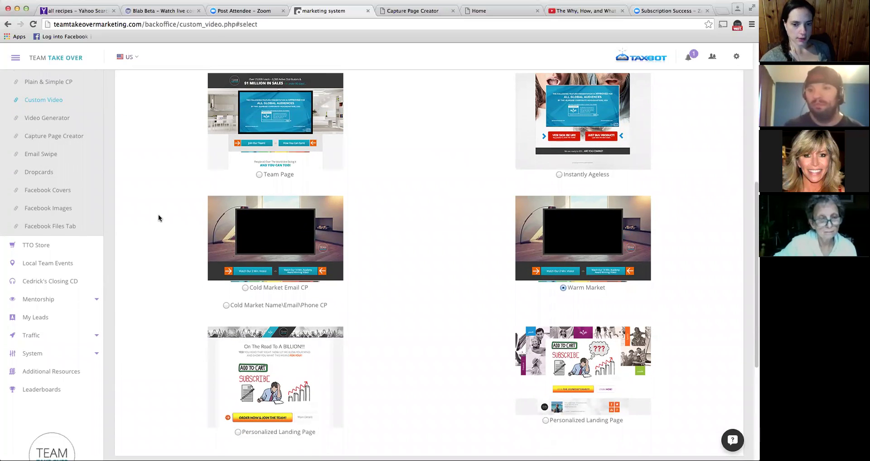
pyautogui.scroll(-1, 159, 218)
pyautogui.scroll(-1, 159, 218)
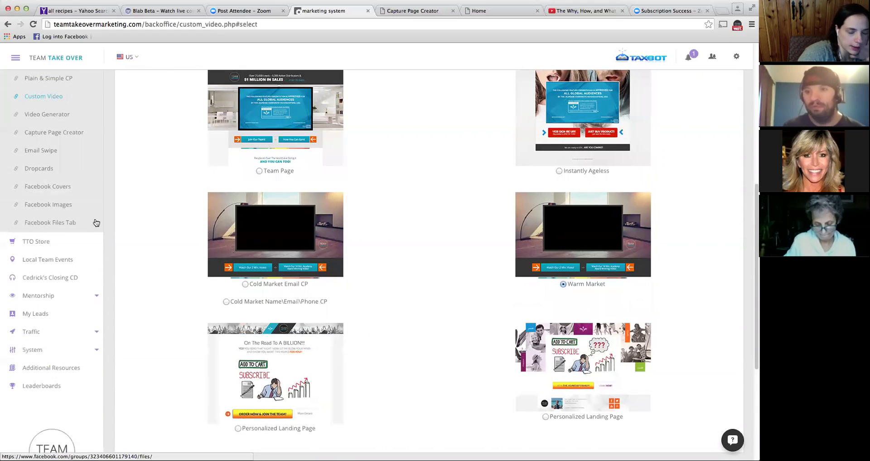
pyautogui.scroll(3, 102, 211)
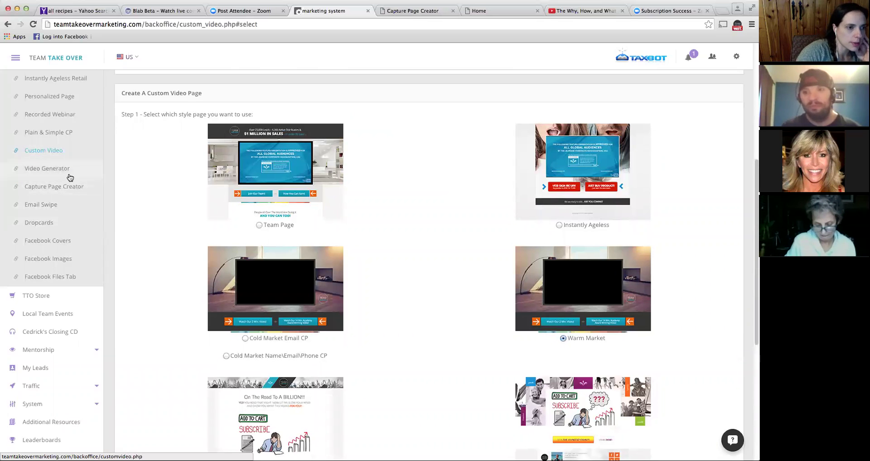
pyautogui.scroll(-1, 87, 196)
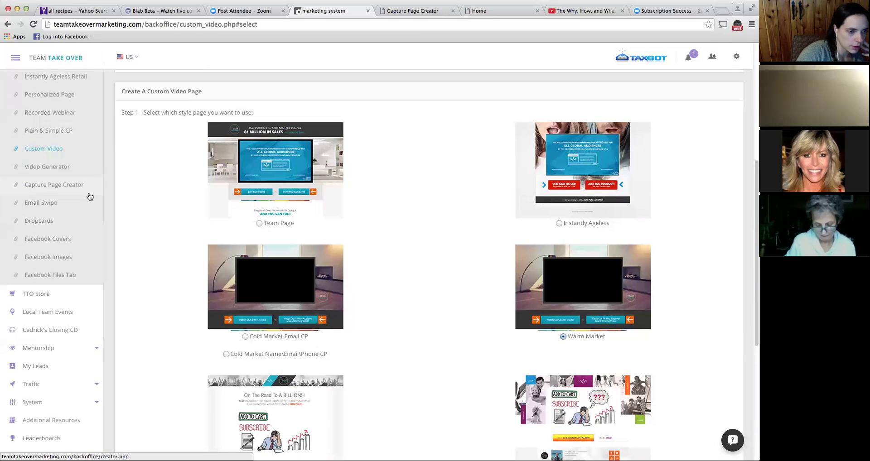
pyautogui.scroll(-1, 91, 252)
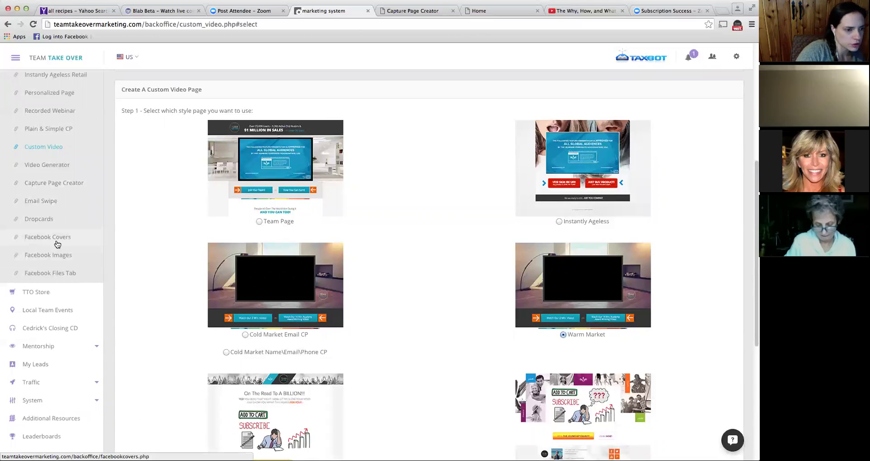
pyautogui.scroll(-3, 108, 306)
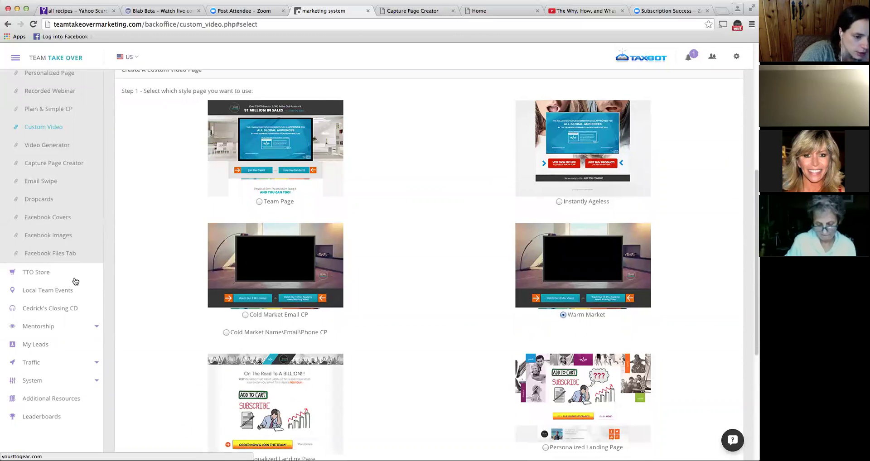
pyautogui.scroll(-2, 82, 294)
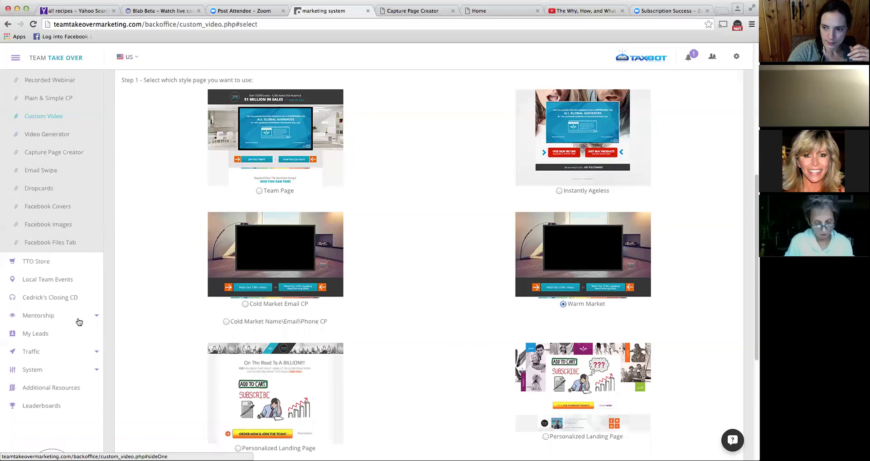
# - Expand Mentorship and open the My Students dashboard
pyautogui.click(78, 319)
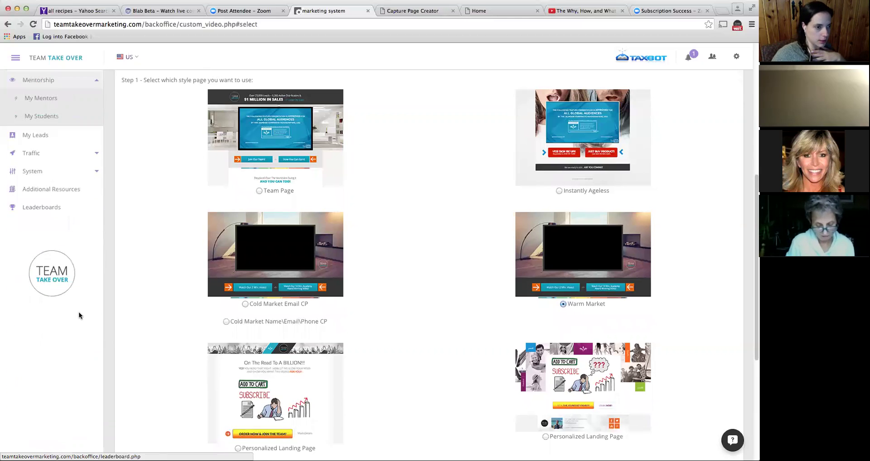
pyautogui.scroll(5, 78, 312)
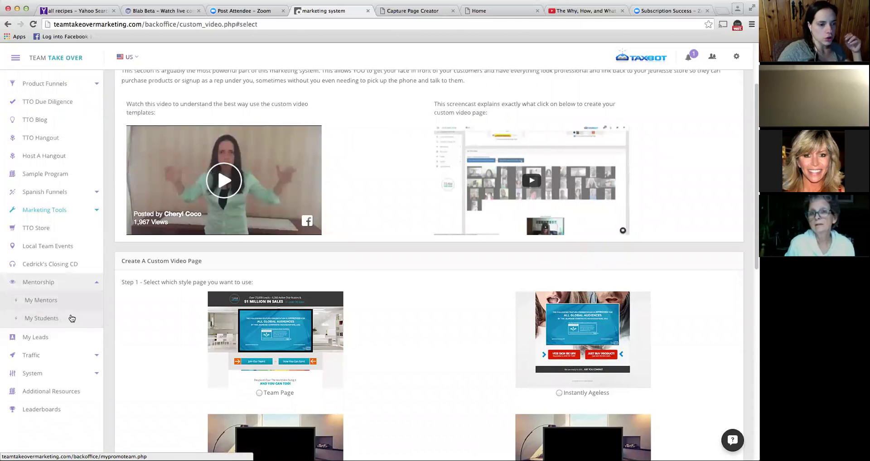
pyautogui.click(69, 318)
pyautogui.scroll(-10, 110, 302)
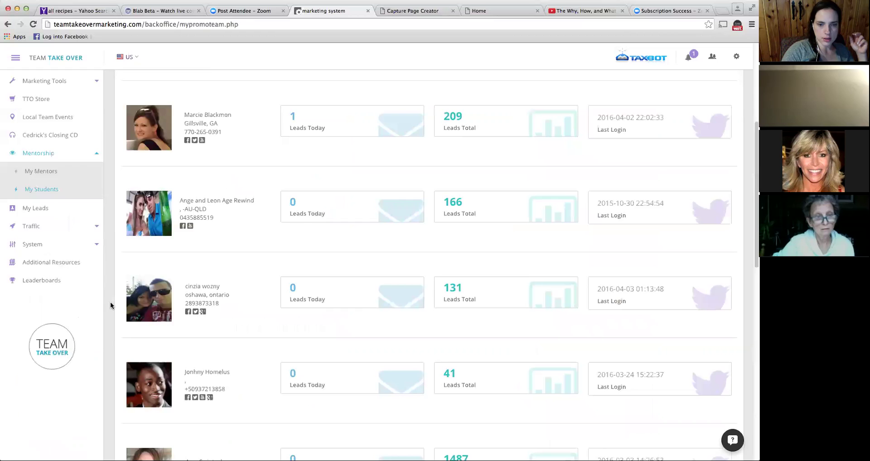
pyautogui.scroll(10, 109, 301)
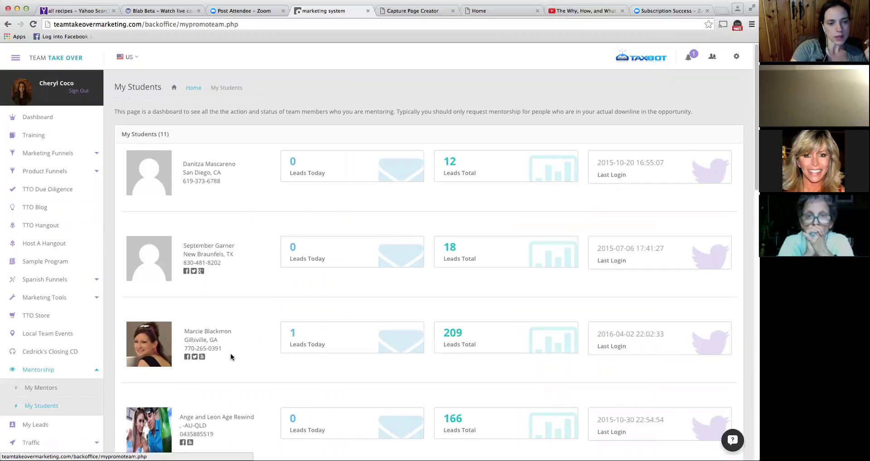
pyautogui.scroll(-2, 168, 345)
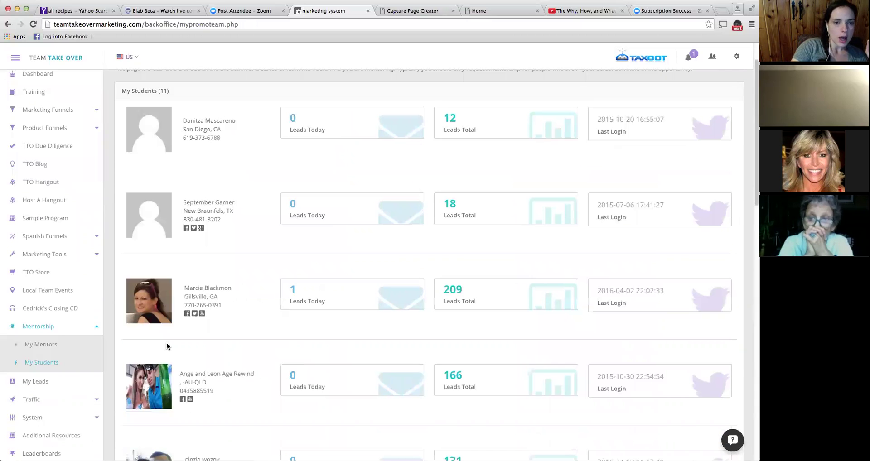
pyautogui.scroll(-1, 62, 365)
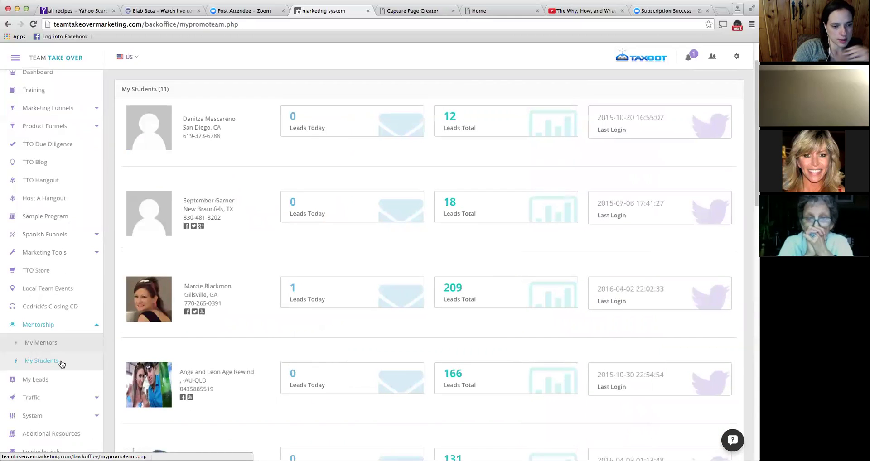
# - Reload My Students, review the 11 students' lead counts and last logins, then open My Mentors
pyautogui.click(61, 364)
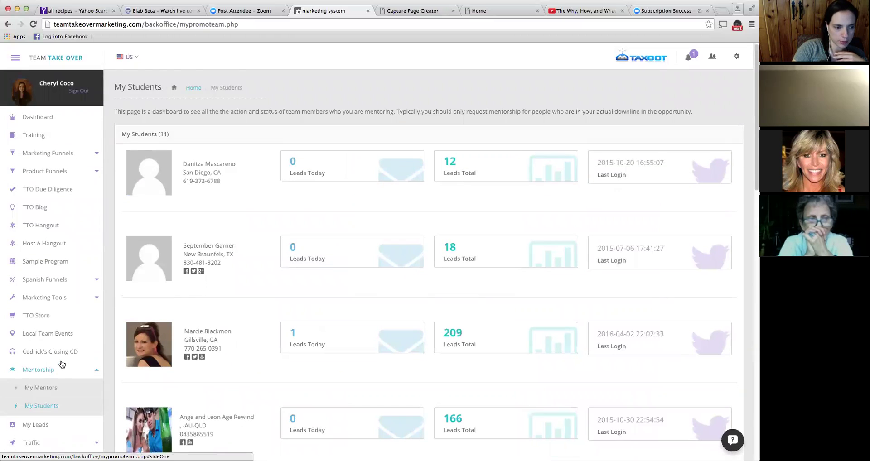
pyautogui.scroll(-1, 62, 365)
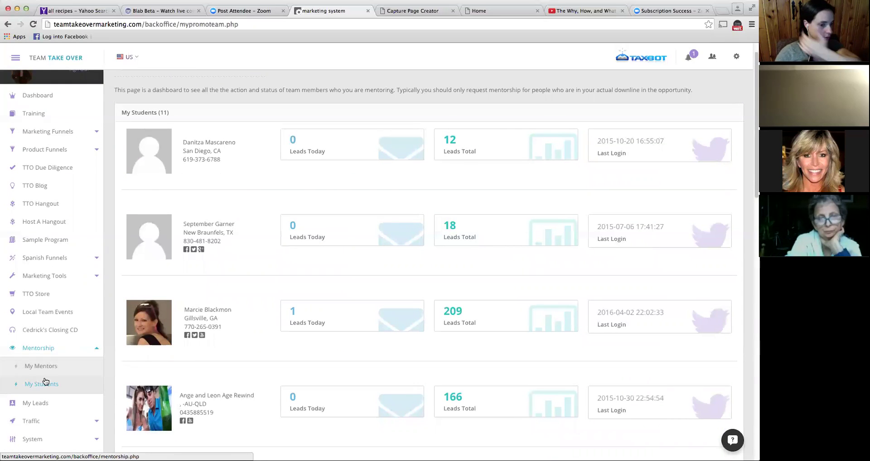
pyautogui.scroll(-1, 74, 399)
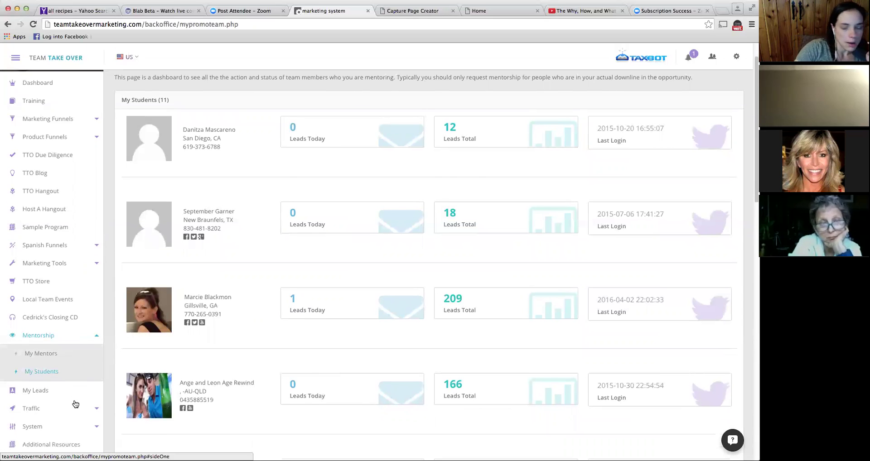
pyautogui.scroll(-1, 75, 404)
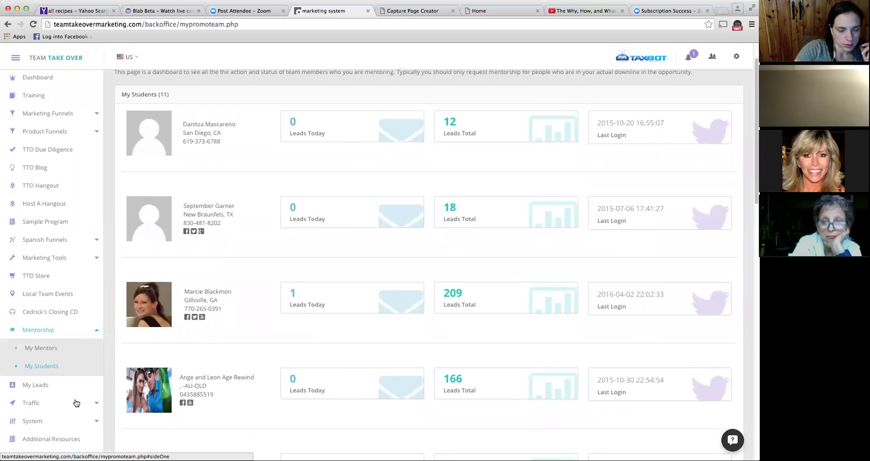
pyautogui.scroll(3, 162, 366)
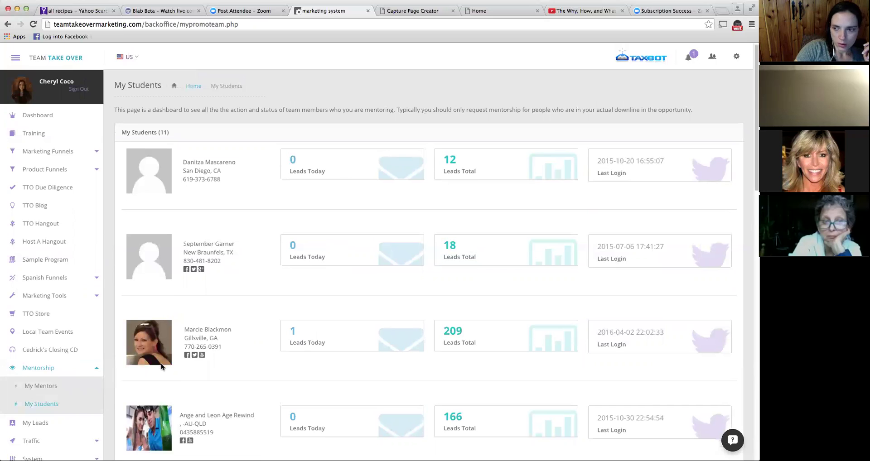
pyautogui.scroll(-1, 161, 364)
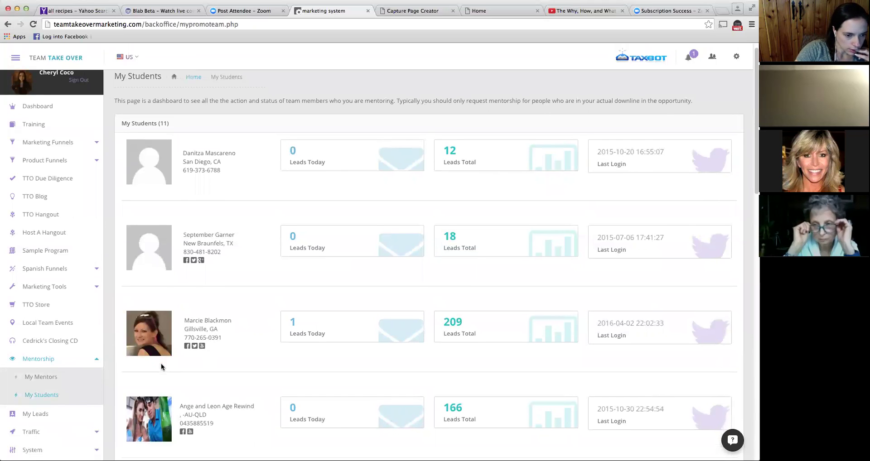
pyautogui.scroll(-3, 161, 367)
pyautogui.scroll(-2, 162, 363)
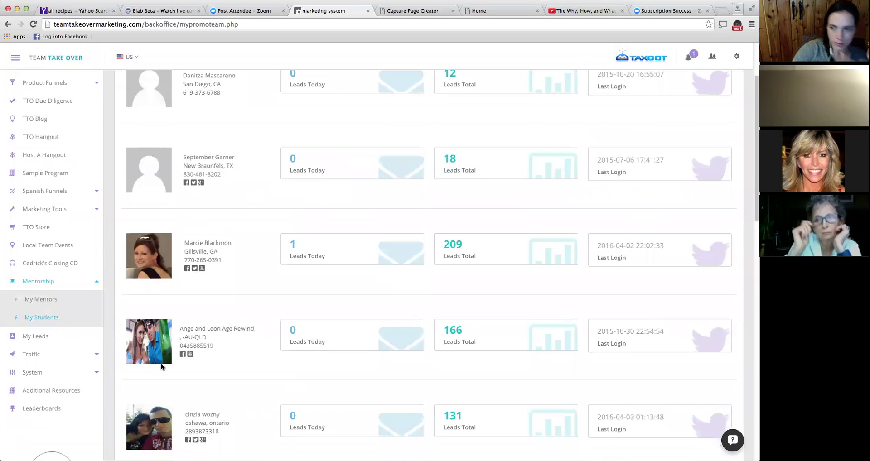
pyautogui.scroll(5, 195, 337)
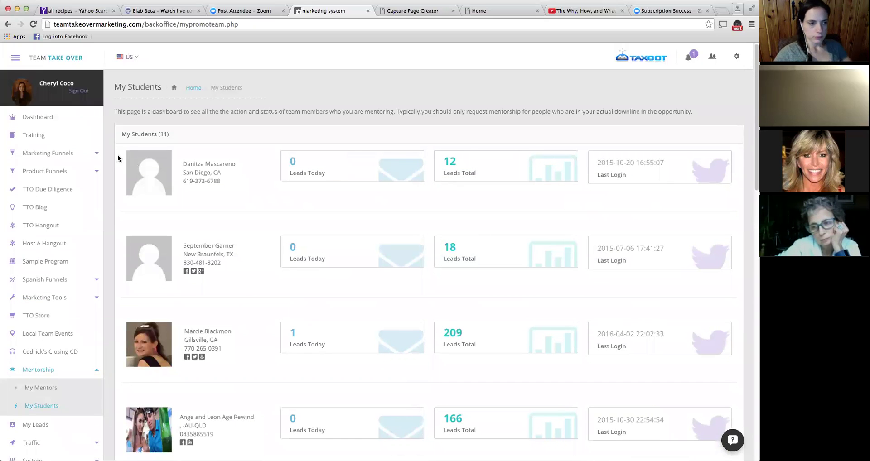
pyautogui.scroll(-10, 325, 164)
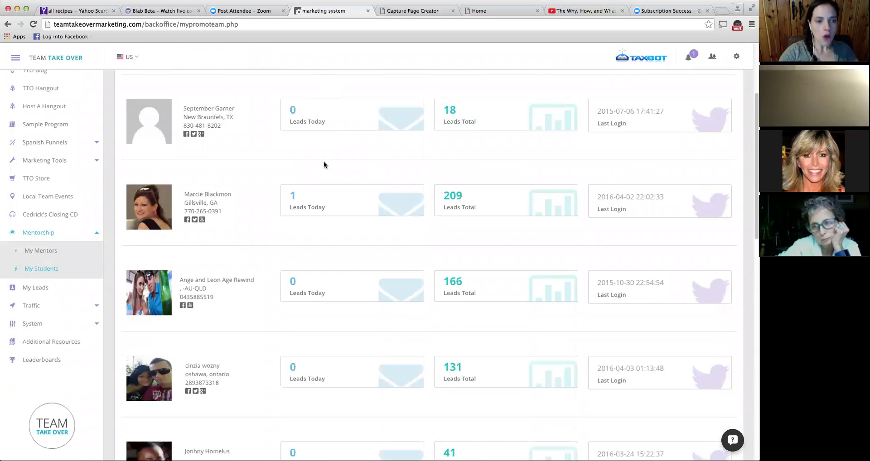
pyautogui.scroll(-6, 246, 283)
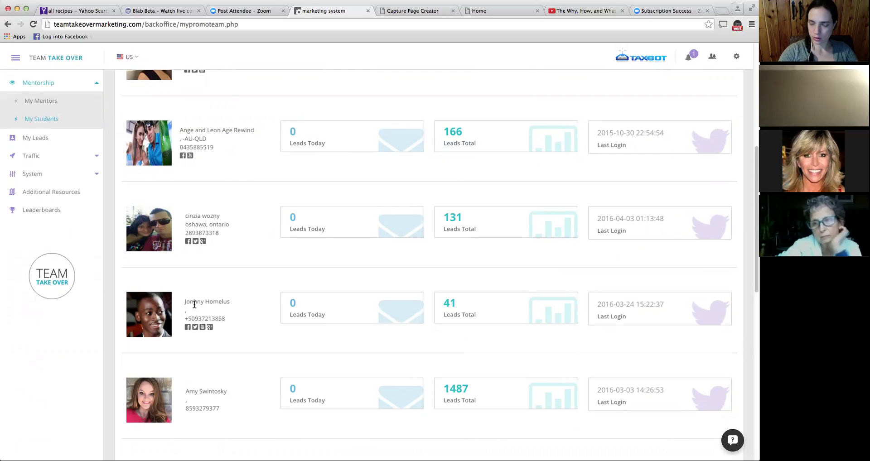
pyautogui.scroll(-3, 200, 309)
pyautogui.scroll(-5, 203, 310)
pyautogui.scroll(20, 203, 309)
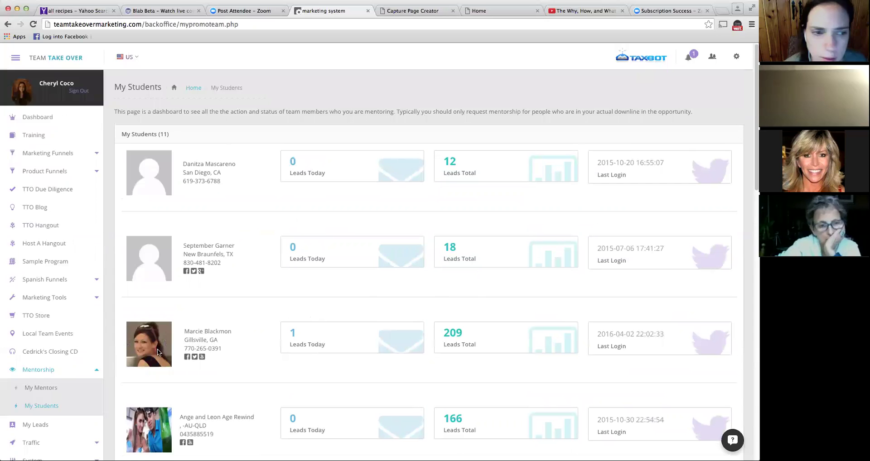
pyautogui.click(42, 394)
# - Search My Mentors by the mentor's full name, then rerun the search with only the first name
pyautogui.click(364, 255)
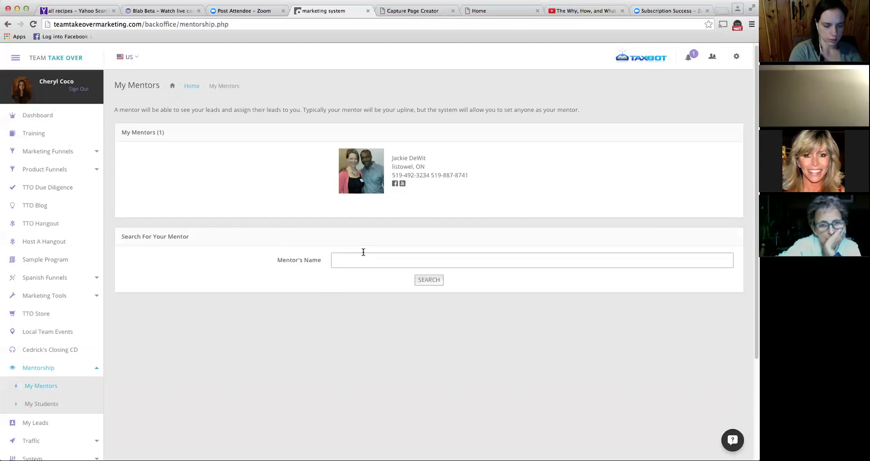
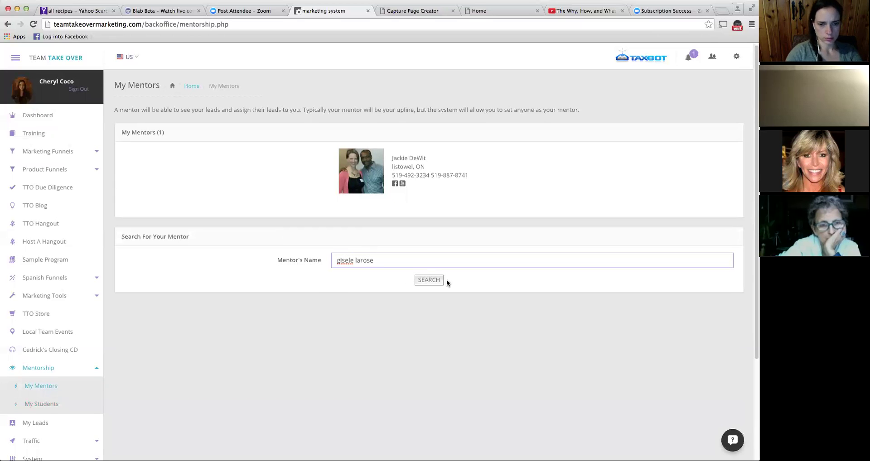
pyautogui.click(417, 283)
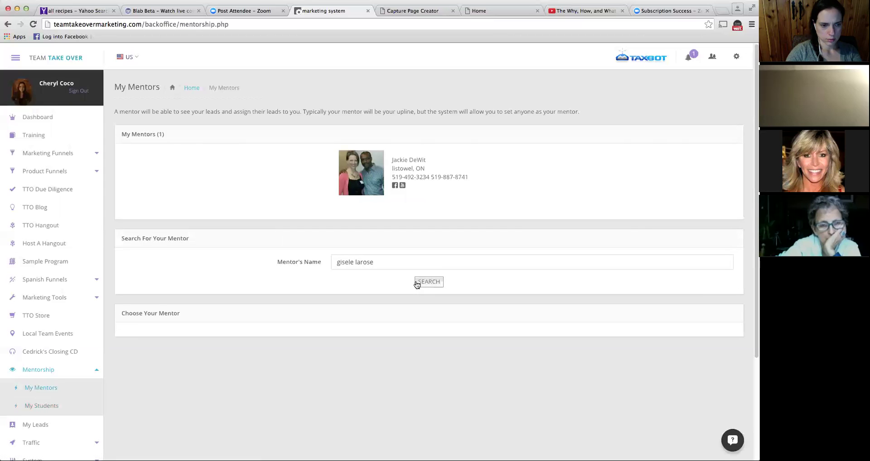
pyautogui.tripleClick(386, 257)
pyautogui.write('gisele')
pyautogui.press('Return')
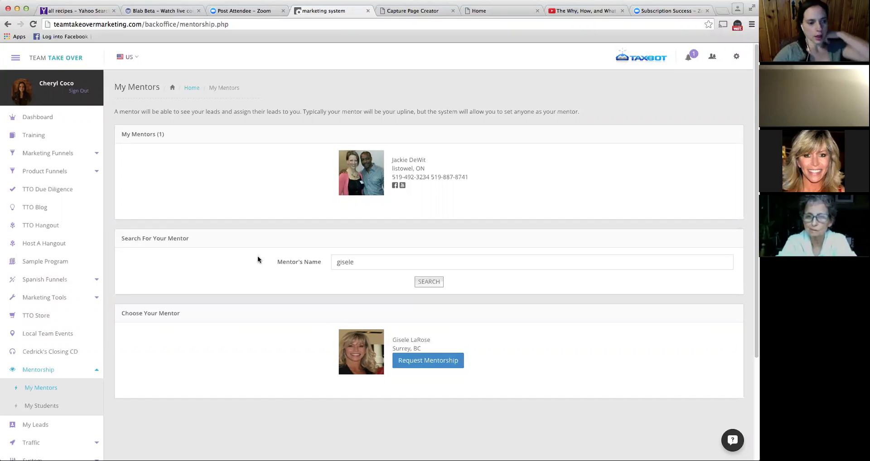
# - Open My Students and scroll through the mentored students' lead counts
pyautogui.click(31, 404)
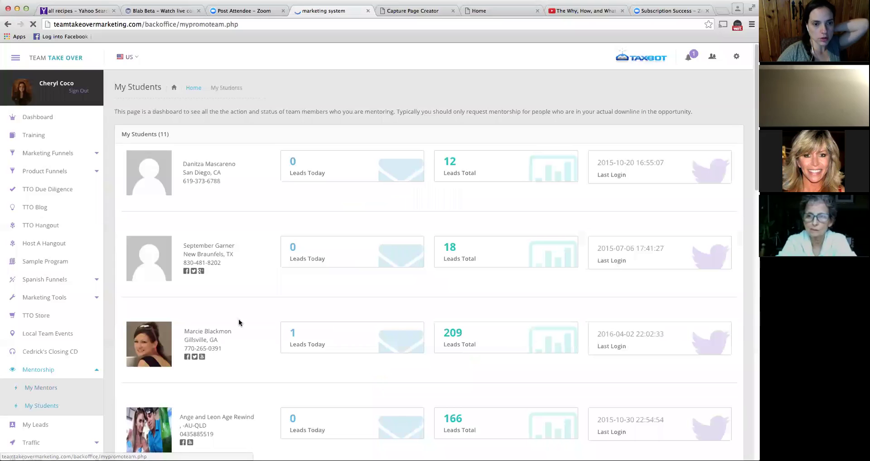
pyautogui.scroll(-2, 334, 285)
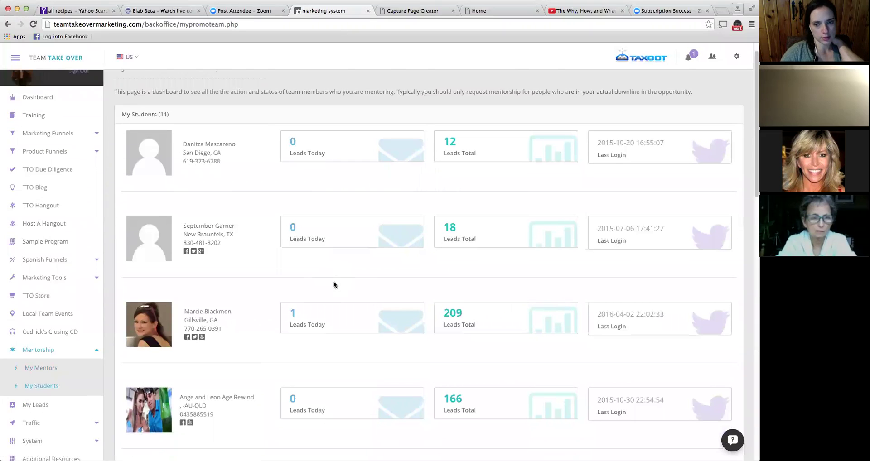
pyautogui.scroll(-5, 334, 282)
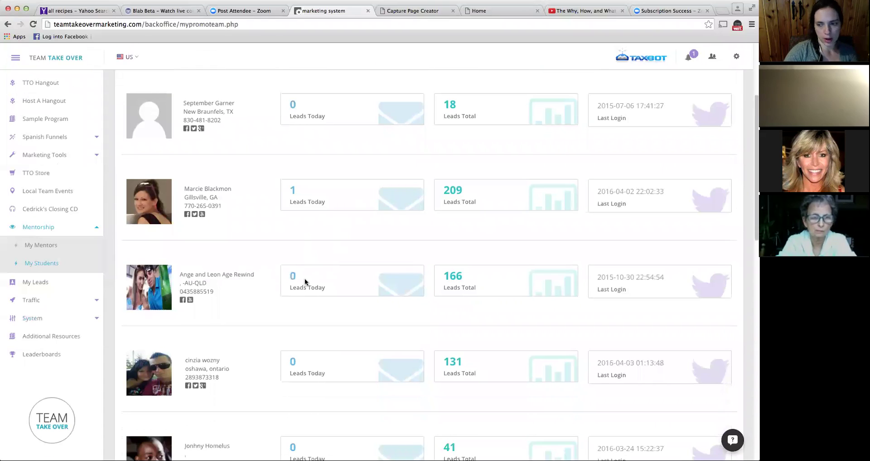
pyautogui.scroll(-2, 305, 280)
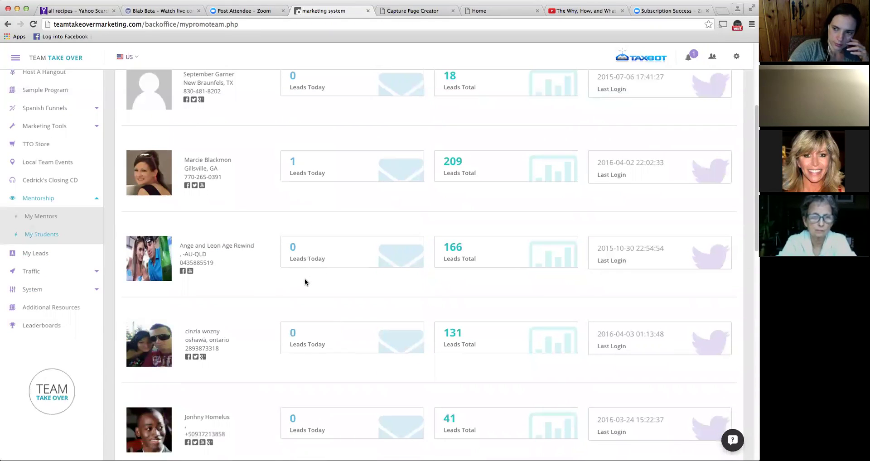
pyautogui.scroll(6, 305, 282)
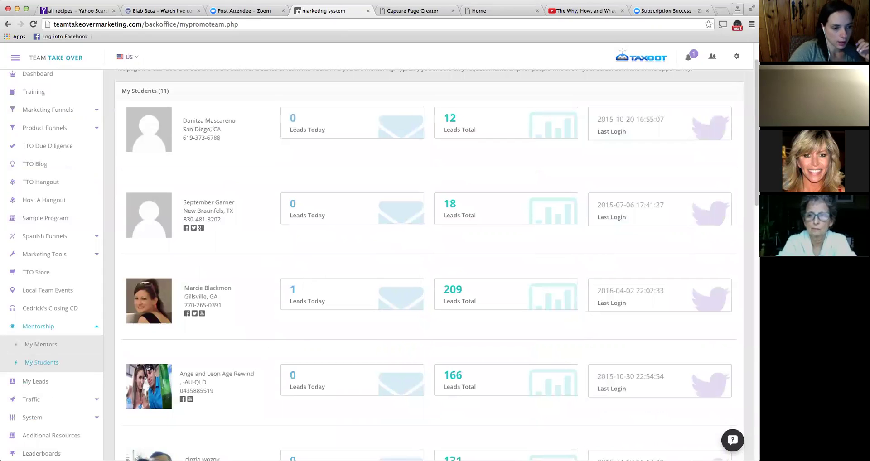
# - Open the My Leads table, then expand Traffic and go to Traffic Co Ops
pyautogui.click(38, 386)
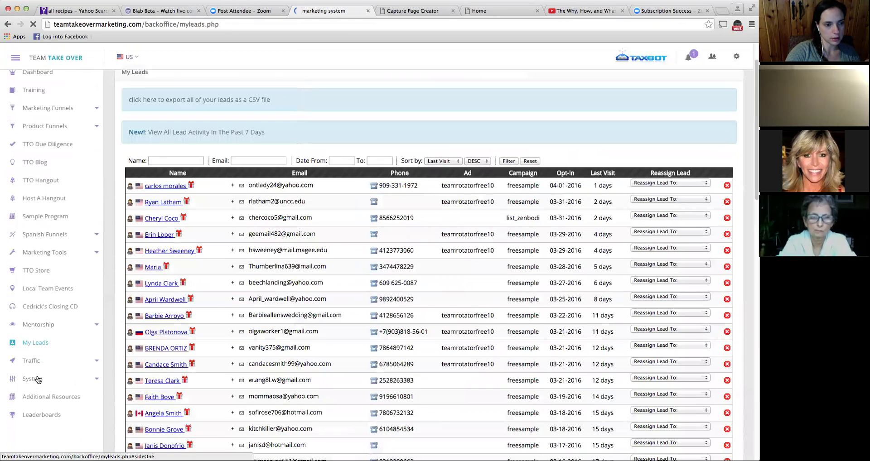
pyautogui.scroll(-2, 38, 380)
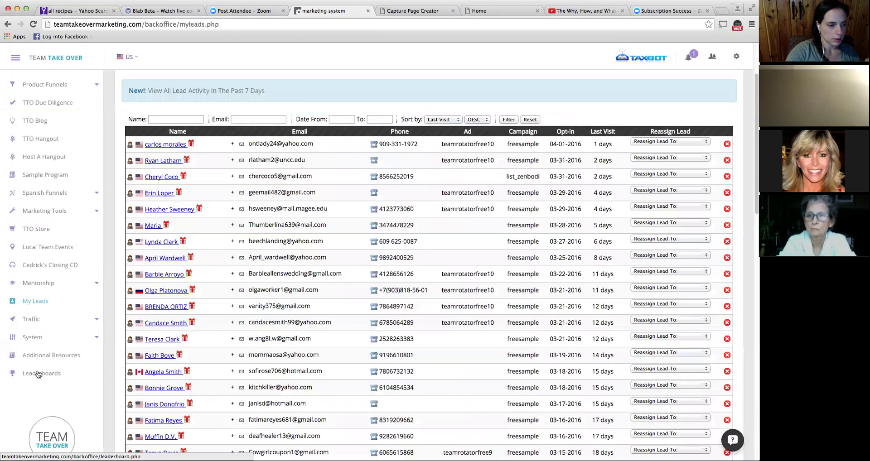
pyautogui.click(38, 321)
pyautogui.scroll(-1, 39, 322)
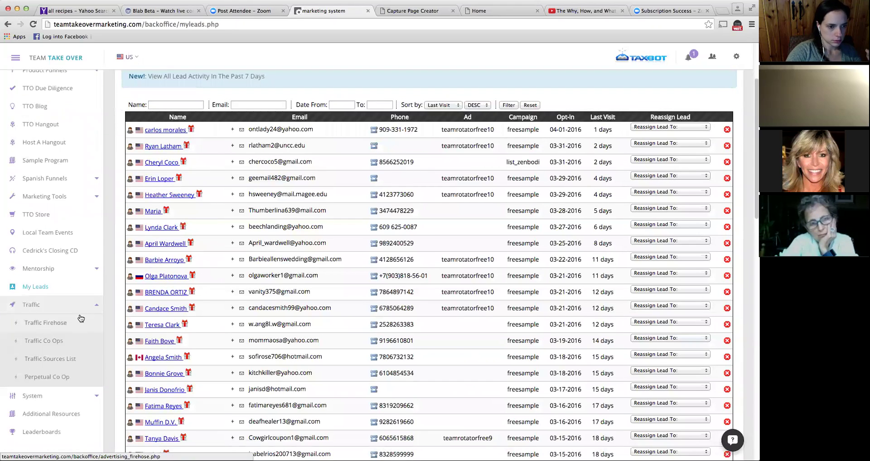
pyautogui.click(49, 342)
# - Scroll down Traffic Co Ops to the explainer video and the sold 2000-click co-ops #32 and #33
pyautogui.scroll(-5, 48, 343)
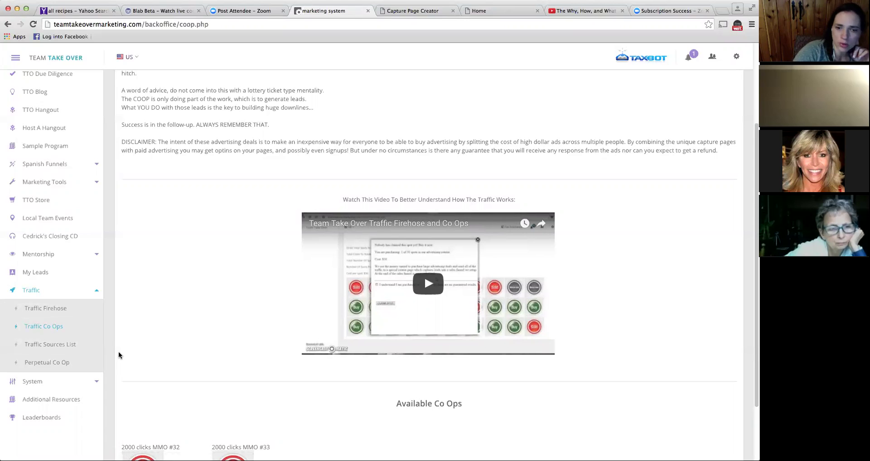
pyautogui.scroll(-1, 134, 341)
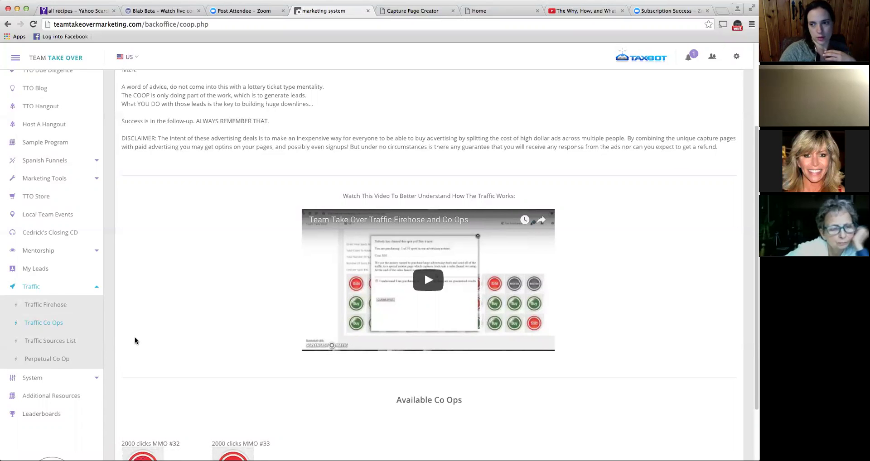
pyautogui.scroll(-1, 135, 341)
pyautogui.scroll(-1, 135, 341)
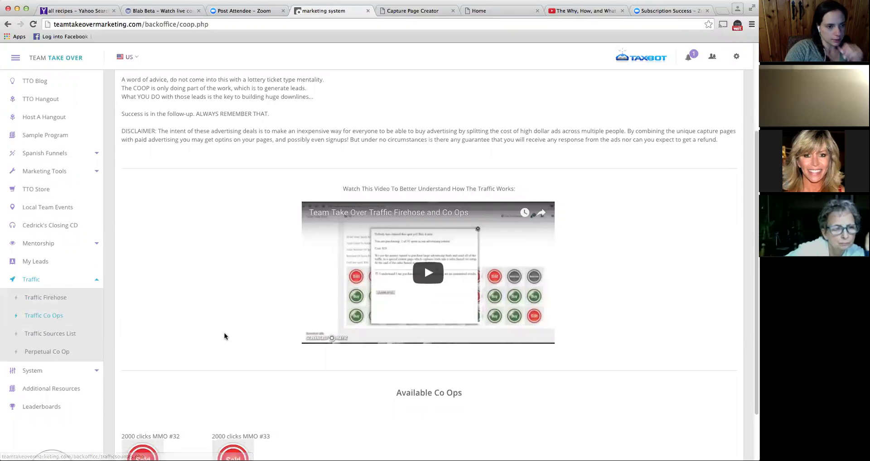
pyautogui.scroll(-2, 295, 309)
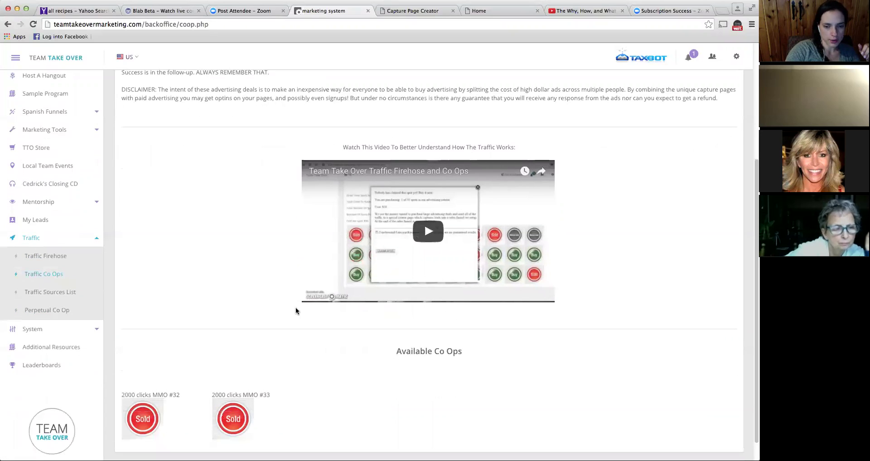
# - Scroll back up the Traffic Co Ops page
pyautogui.scroll(1, 288, 293)
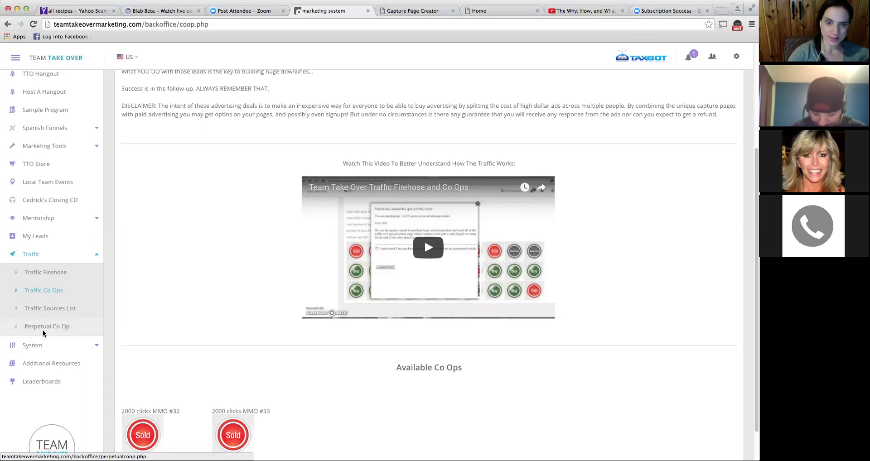
# - Expand System in the sidebar and go to the Auto SMS (BETA) page
pyautogui.click(45, 347)
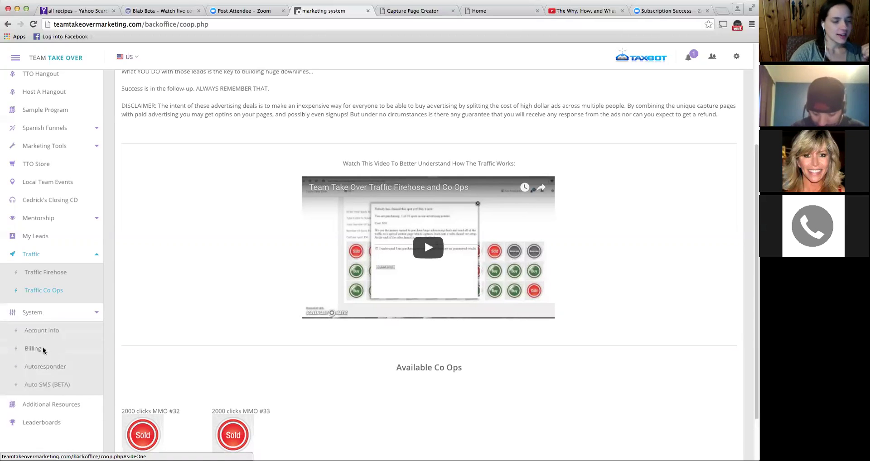
pyautogui.scroll(-1, 60, 367)
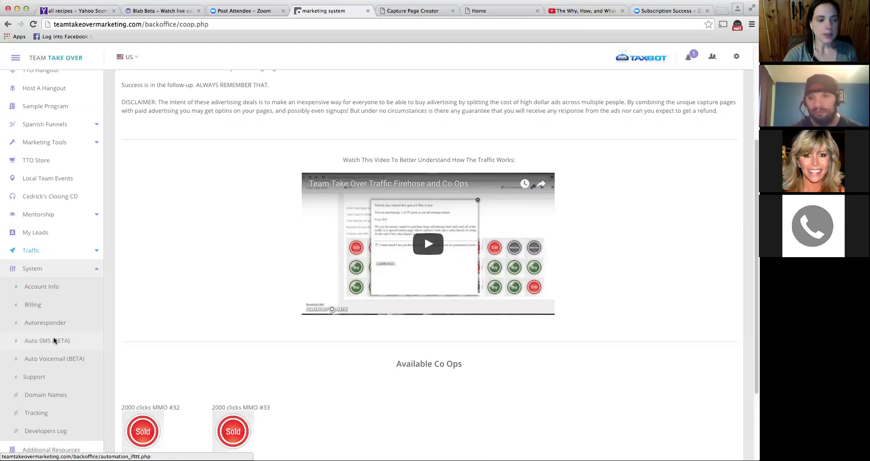
pyautogui.click(54, 341)
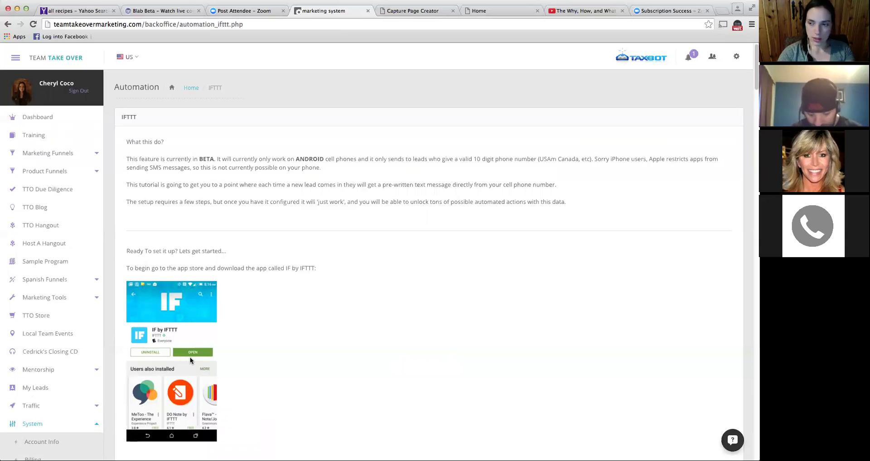
pyautogui.scroll(-1, 190, 358)
pyautogui.scroll(-3, 190, 359)
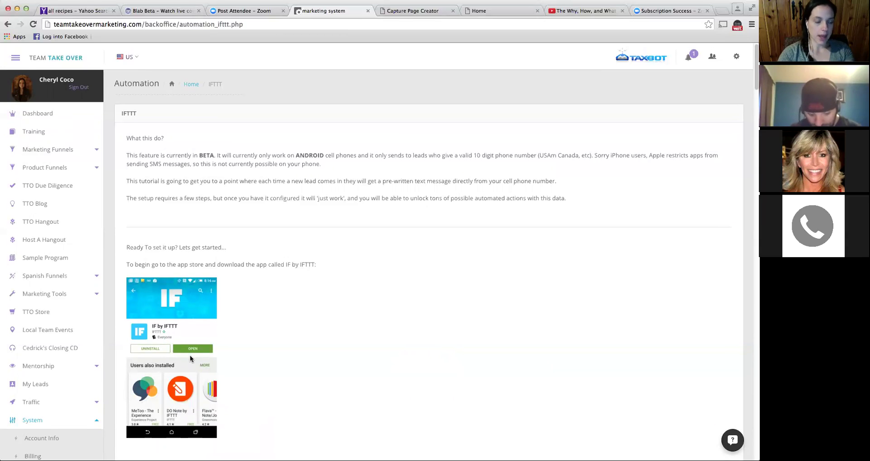
pyautogui.scroll(-1, 189, 352)
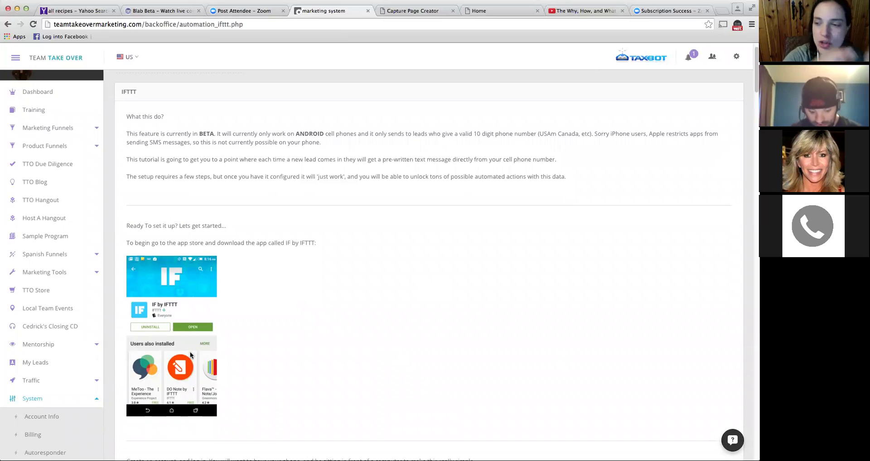
pyautogui.scroll(-5, 190, 352)
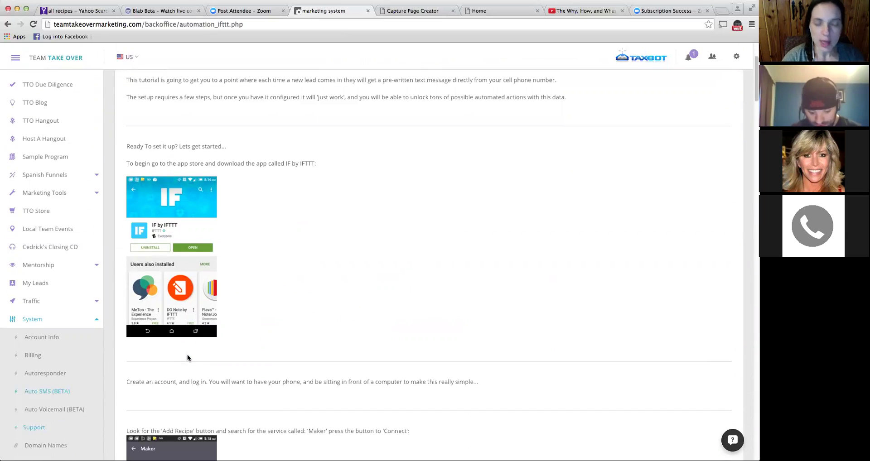
pyautogui.scroll(-1, 191, 362)
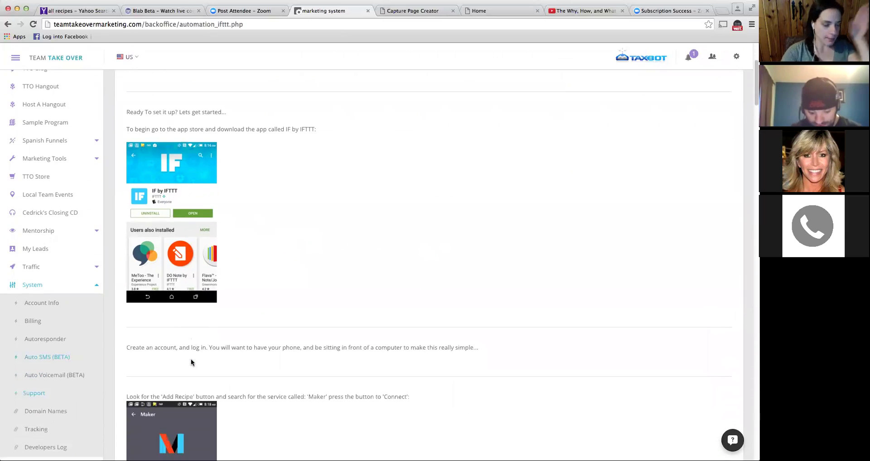
pyautogui.scroll(-2, 190, 363)
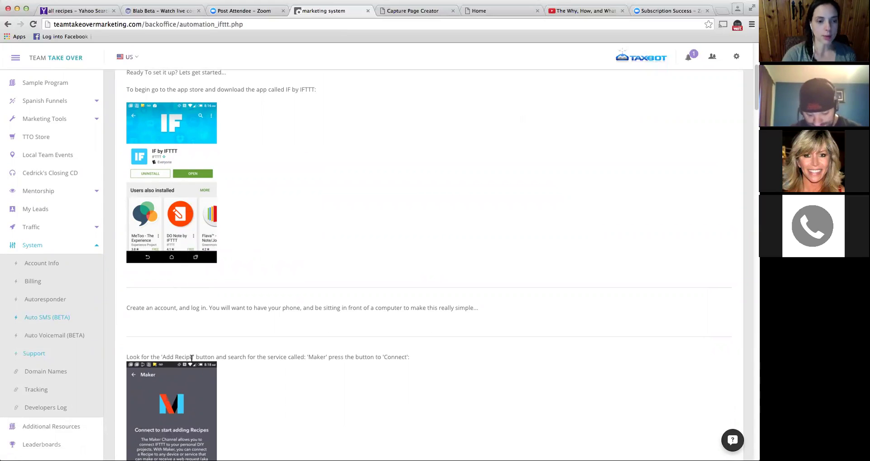
pyautogui.scroll(-5, 195, 354)
pyautogui.scroll(-7, 195, 355)
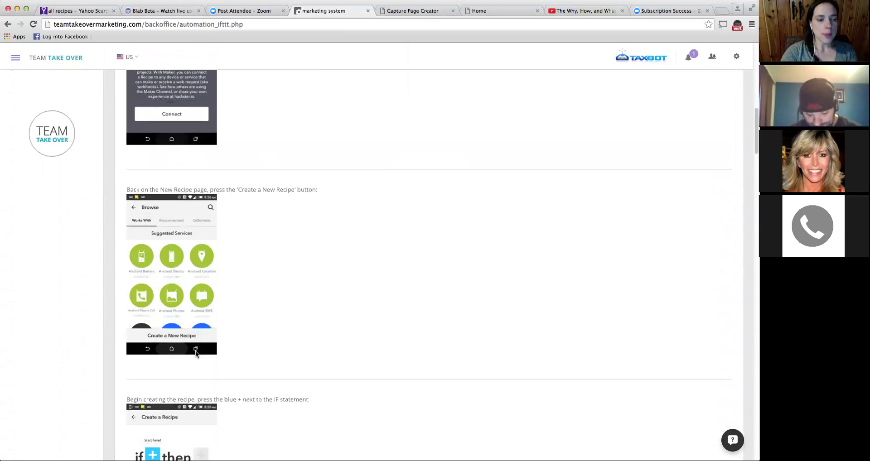
pyautogui.scroll(-4, 203, 349)
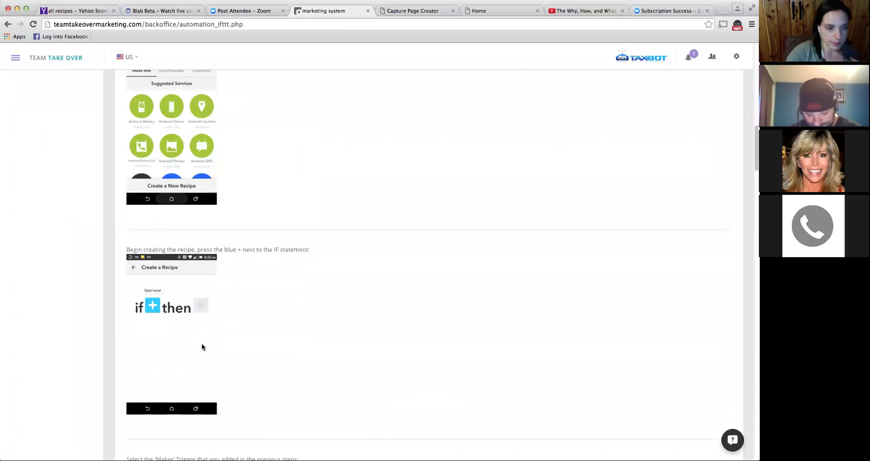
pyautogui.scroll(-11, 208, 340)
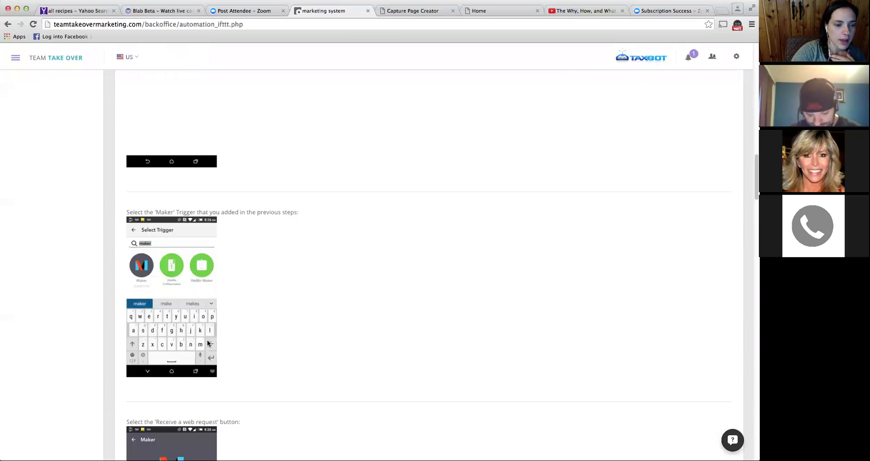
pyautogui.scroll(-11, 208, 340)
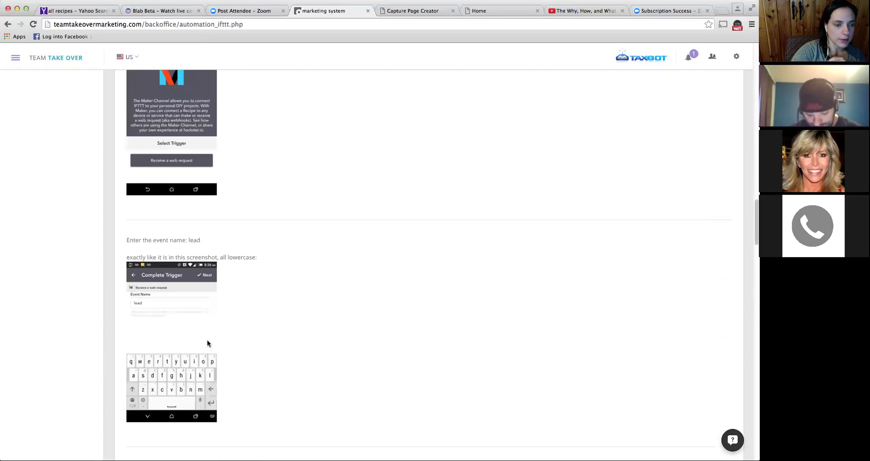
pyautogui.scroll(-6, 208, 344)
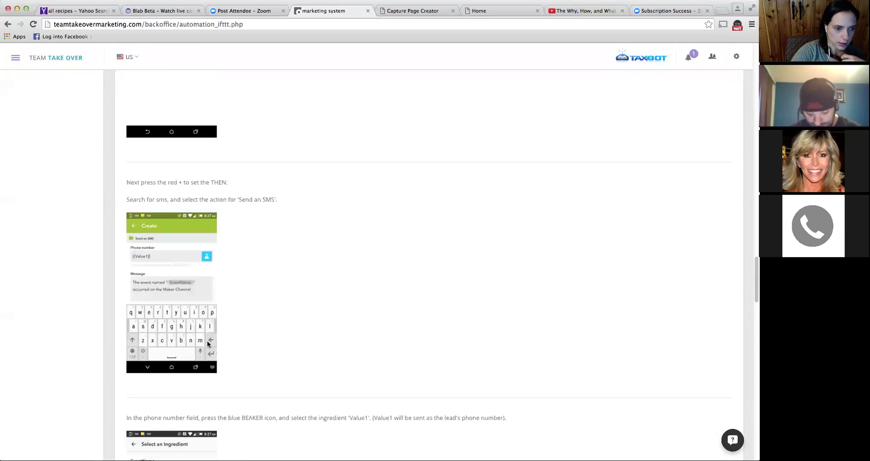
pyautogui.scroll(-6, 207, 343)
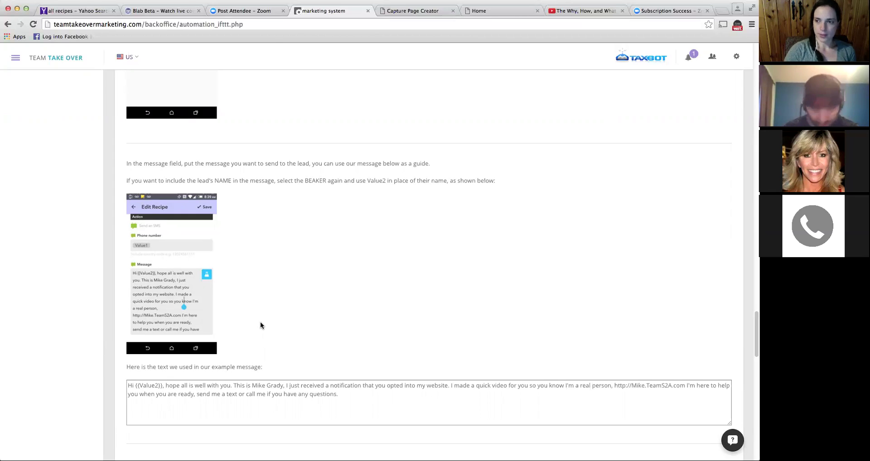
# - Fill the IFTTT Maker Key field at the bottom of the Auto SMS guide with the saved key
pyautogui.scroll(-5, 265, 280)
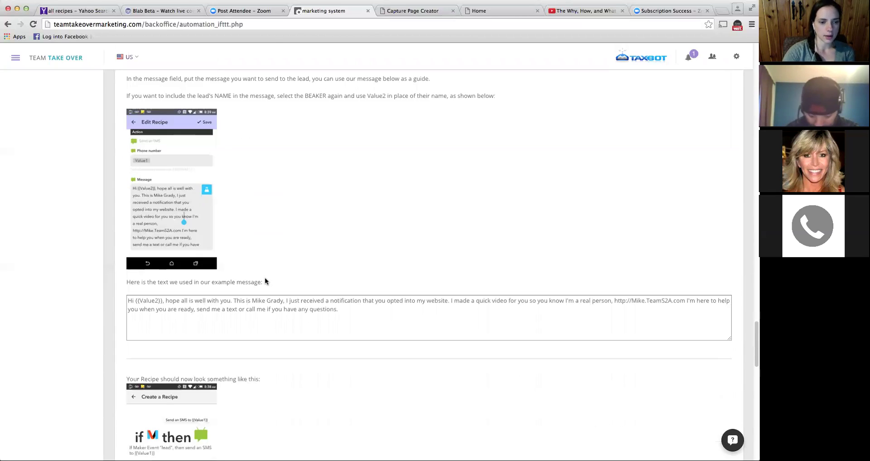
pyautogui.scroll(-10, 266, 281)
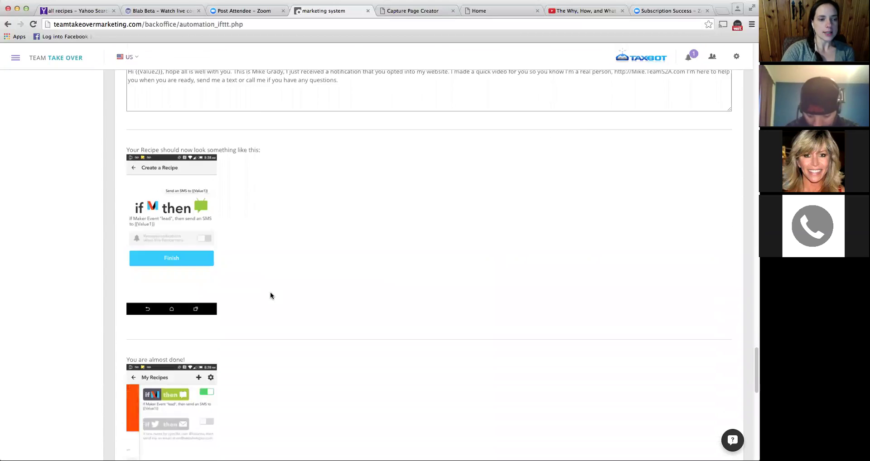
pyautogui.scroll(-11, 272, 301)
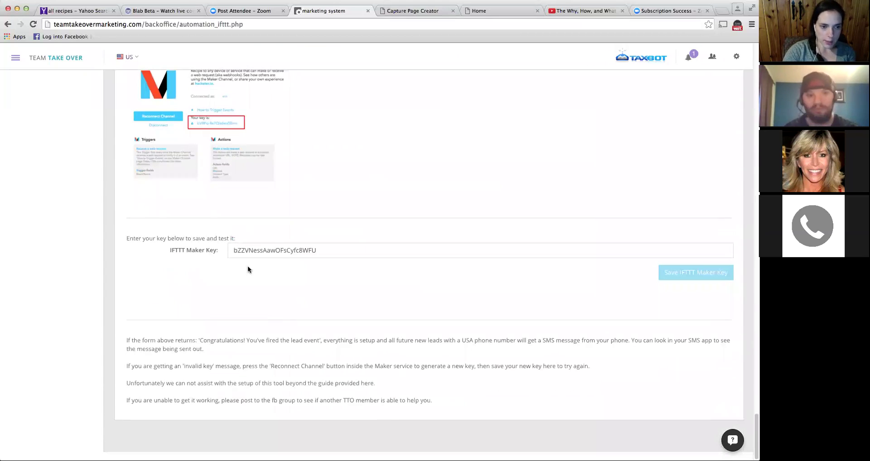
pyautogui.click(281, 247)
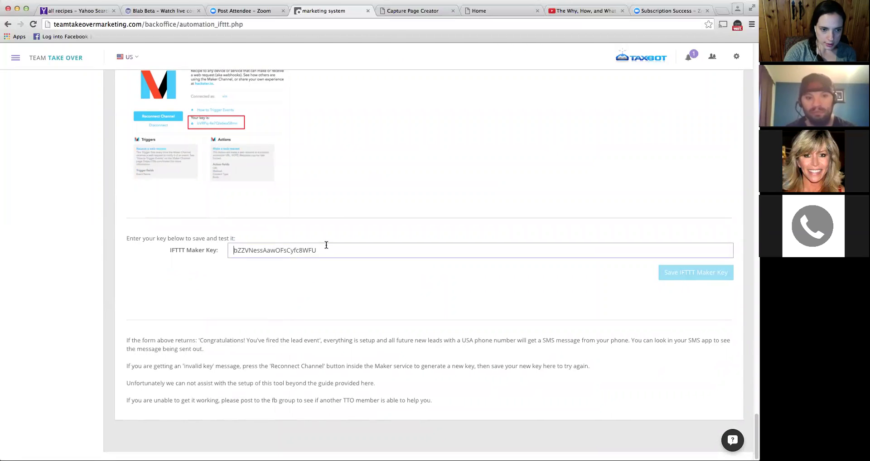
pyautogui.click(342, 263)
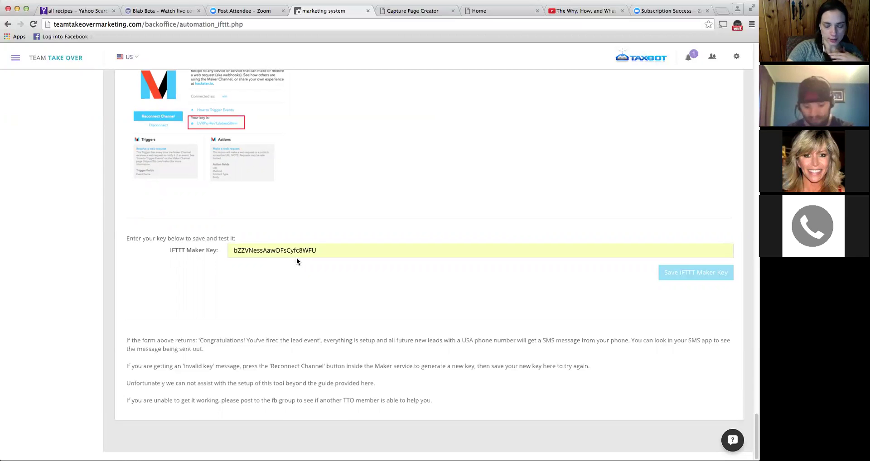
pyautogui.scroll(2, 297, 259)
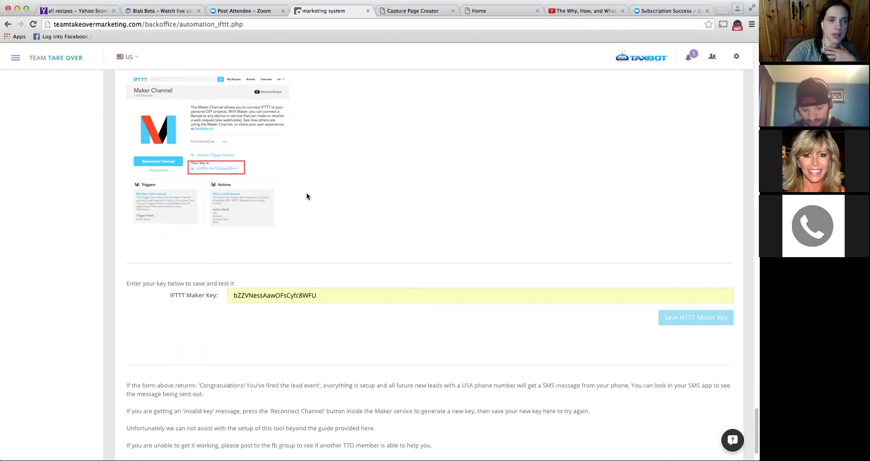
pyautogui.scroll(1, 307, 194)
pyautogui.scroll(3, 308, 184)
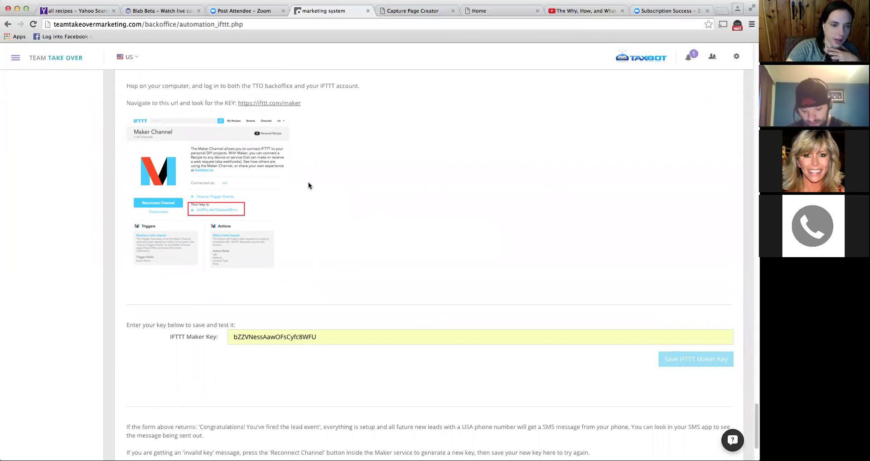
pyautogui.scroll(10, 310, 175)
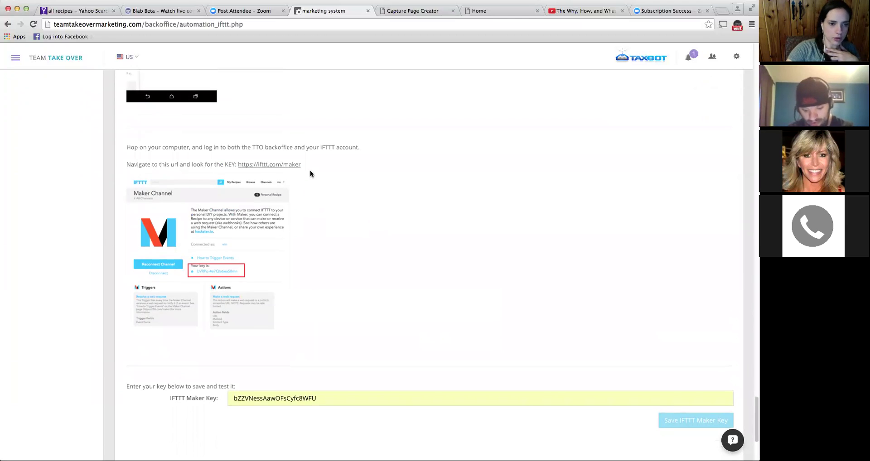
pyautogui.scroll(15, 310, 174)
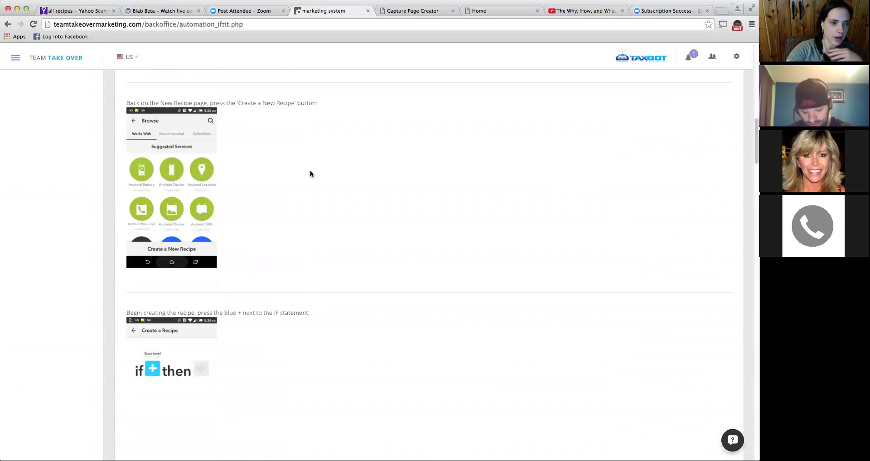
pyautogui.scroll(-7, 309, 174)
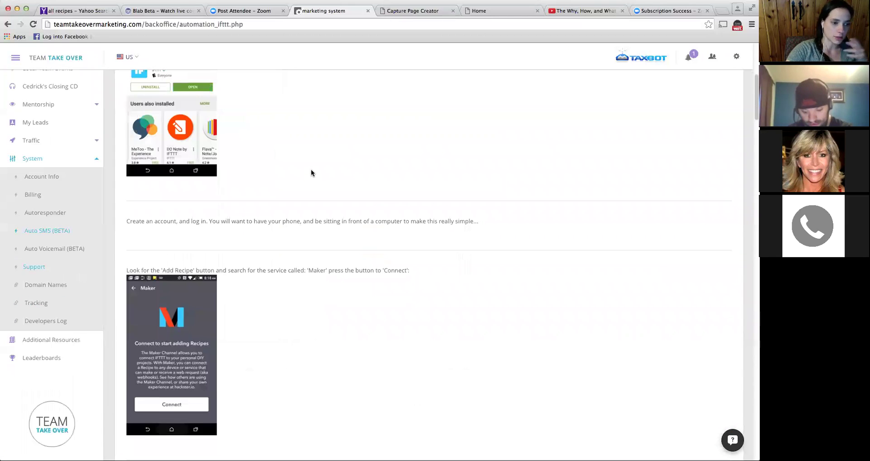
pyautogui.click(55, 251)
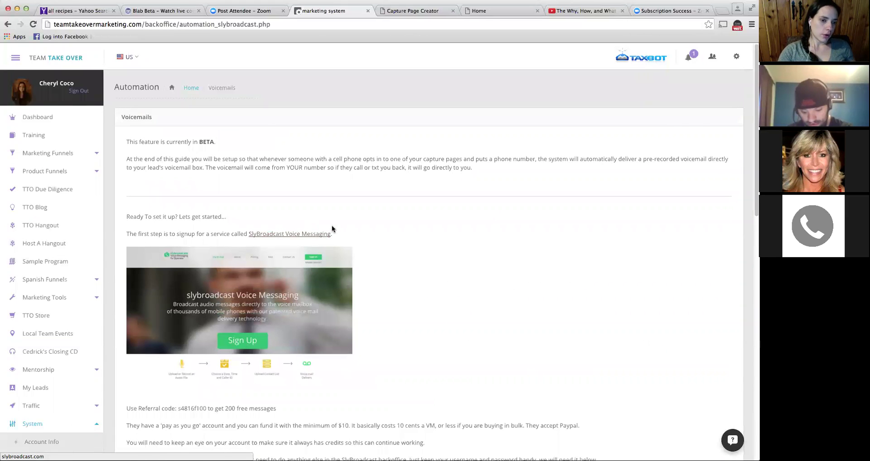
pyautogui.scroll(-2, 375, 225)
pyautogui.scroll(-2, 373, 224)
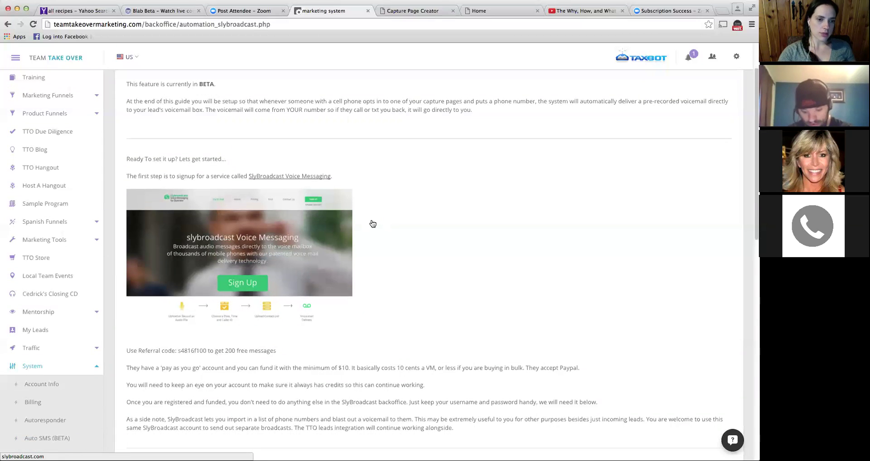
pyautogui.scroll(-10, 372, 224)
pyautogui.scroll(-4, 371, 220)
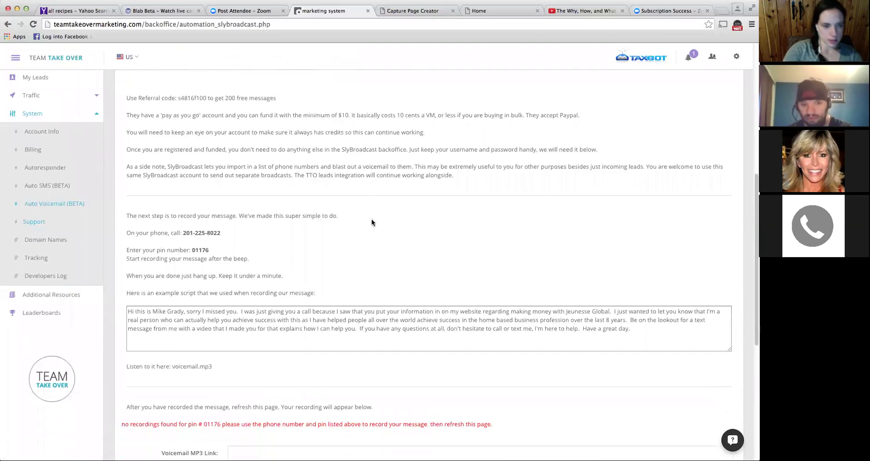
pyautogui.scroll(-3, 157, 287)
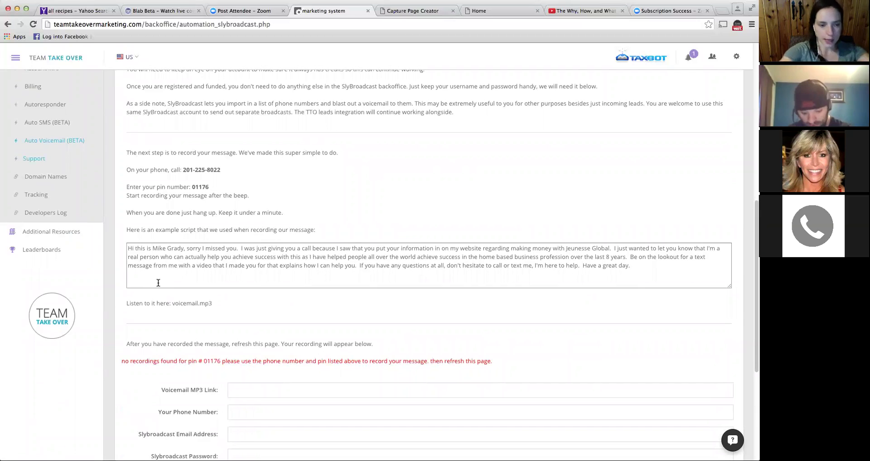
# - Select the example voicemail script, deselect it, and scroll down to the Voicemail MP3 Link fields
pyautogui.click(243, 265)
pyautogui.press('super+a')
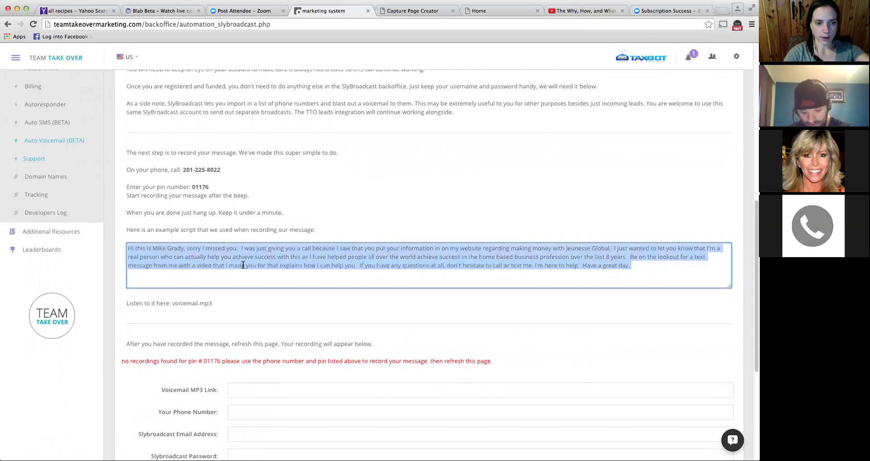
pyautogui.click(245, 286)
pyautogui.scroll(-3, 260, 323)
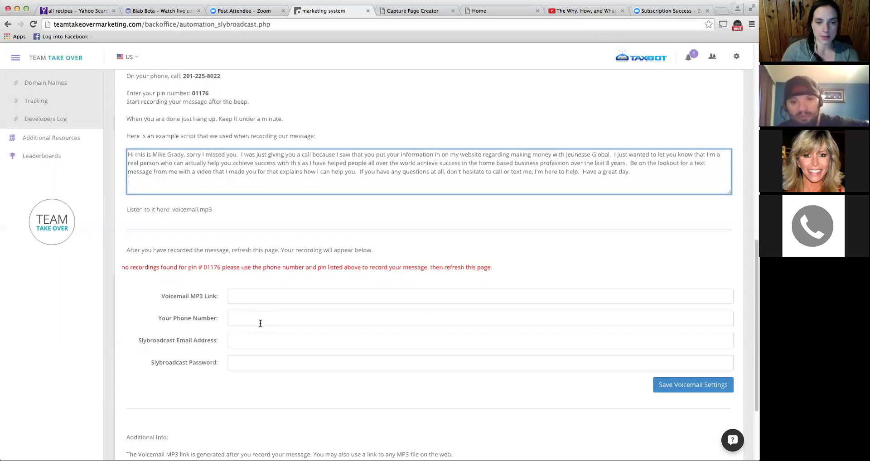
pyautogui.scroll(10, 267, 301)
pyautogui.scroll(-6, 268, 306)
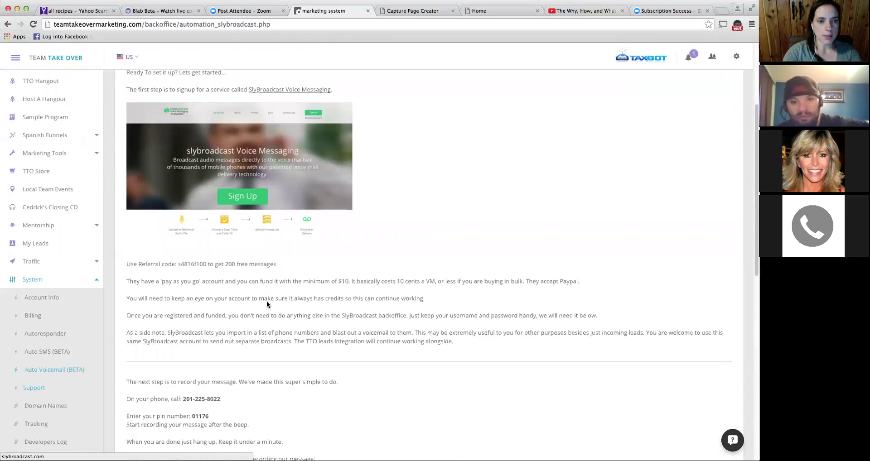
pyautogui.scroll(-4, 263, 295)
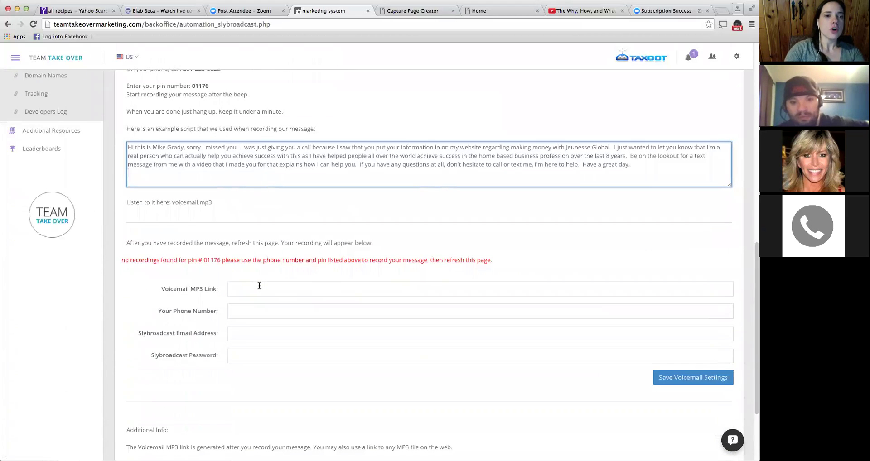
pyautogui.scroll(-3, 260, 286)
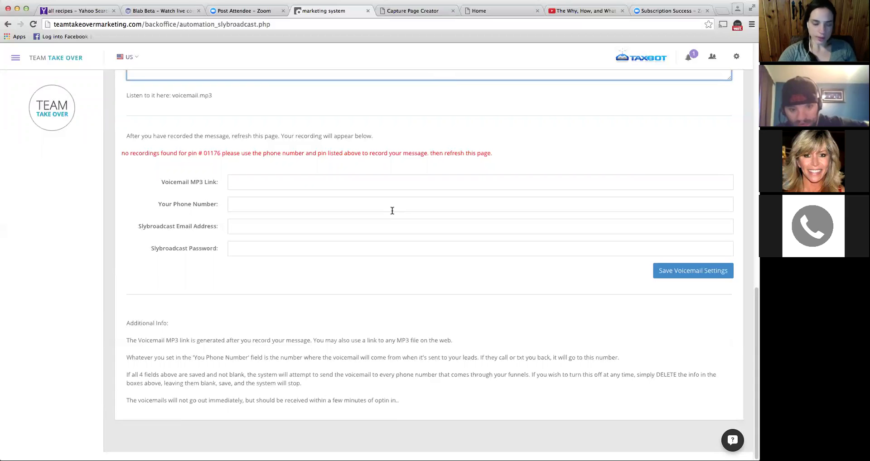
pyautogui.scroll(5, 392, 210)
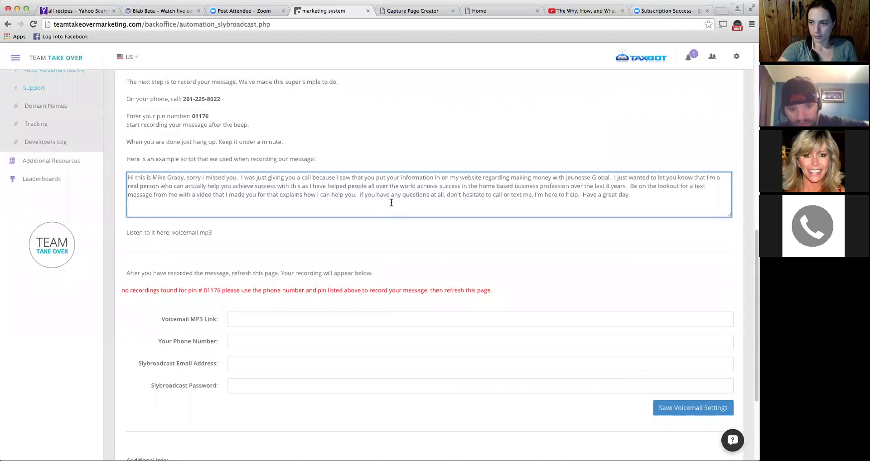
pyautogui.scroll(8, 391, 202)
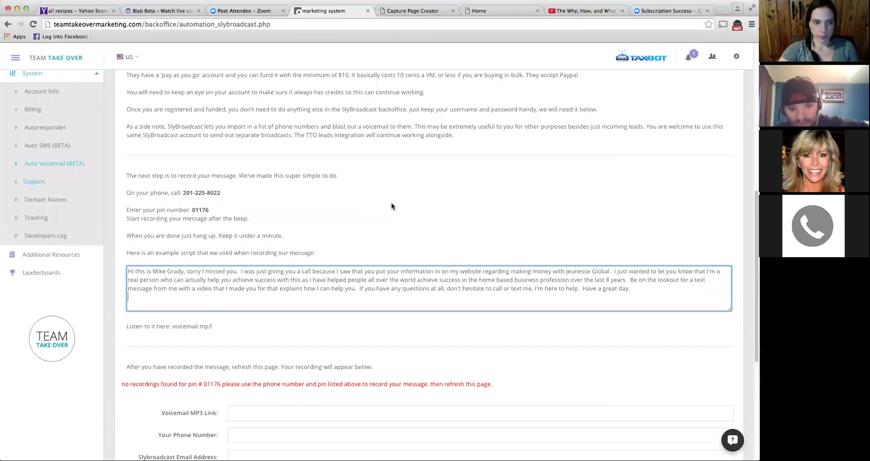
pyautogui.scroll(-4, 392, 206)
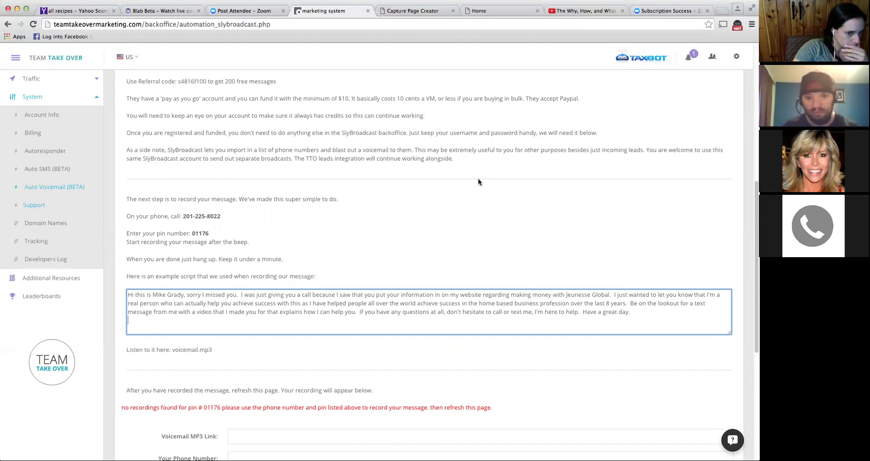
pyautogui.scroll(-1, 478, 180)
pyautogui.scroll(-1, 479, 181)
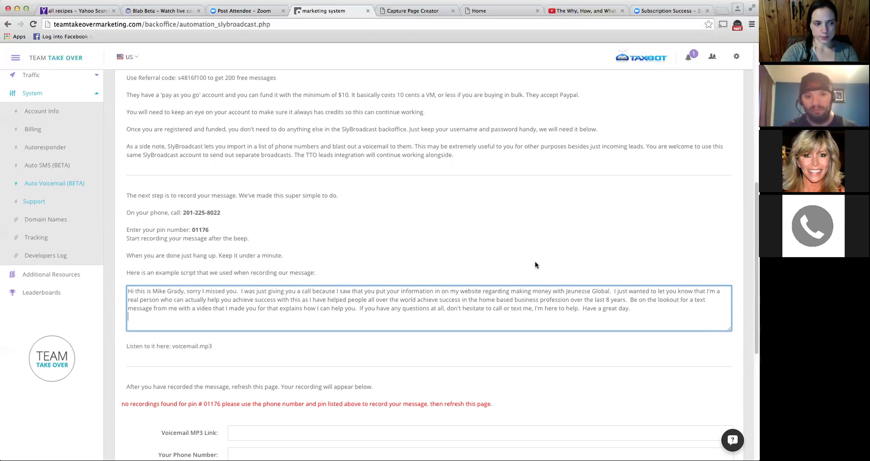
pyautogui.scroll(-1, 359, 282)
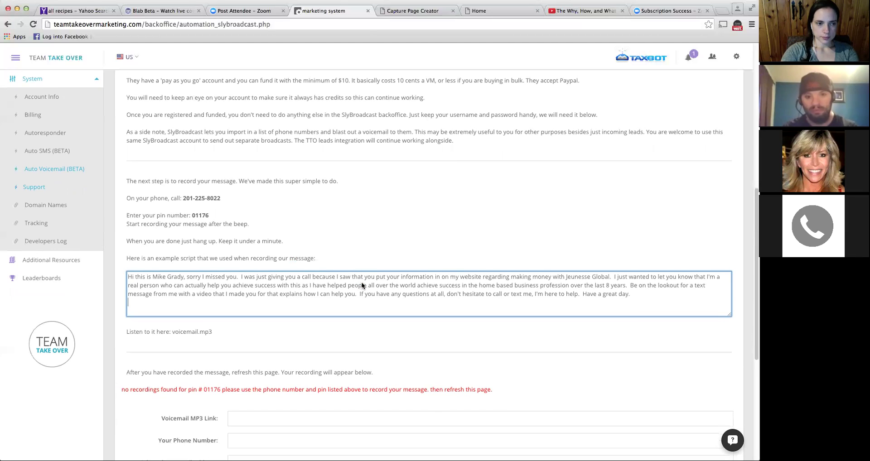
pyautogui.scroll(-1, 366, 282)
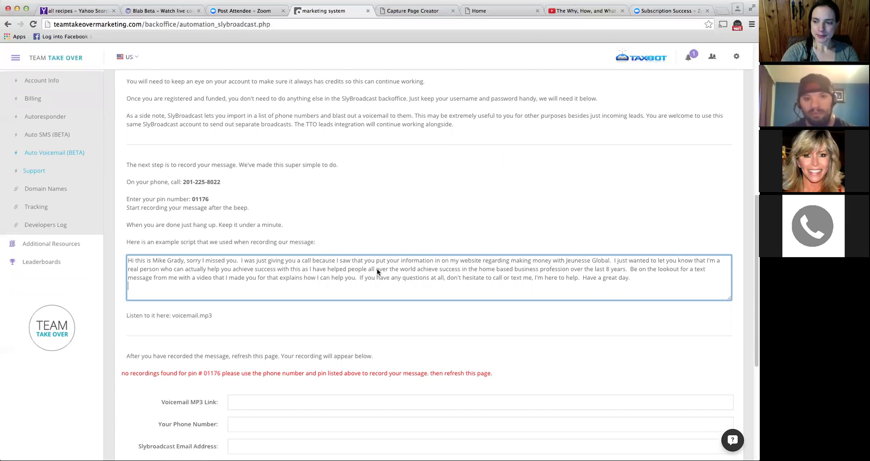
pyautogui.scroll(-1, 377, 269)
pyautogui.scroll(-1, 377, 271)
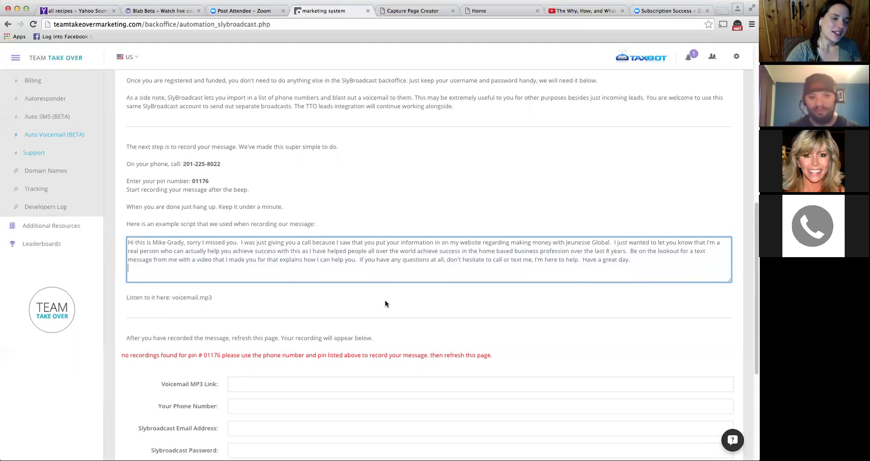
pyautogui.scroll(2, 384, 300)
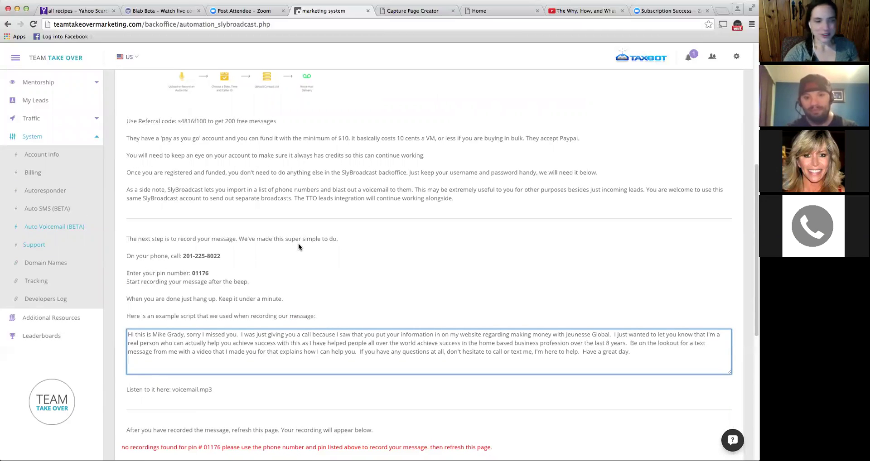
pyautogui.scroll(-1, 288, 248)
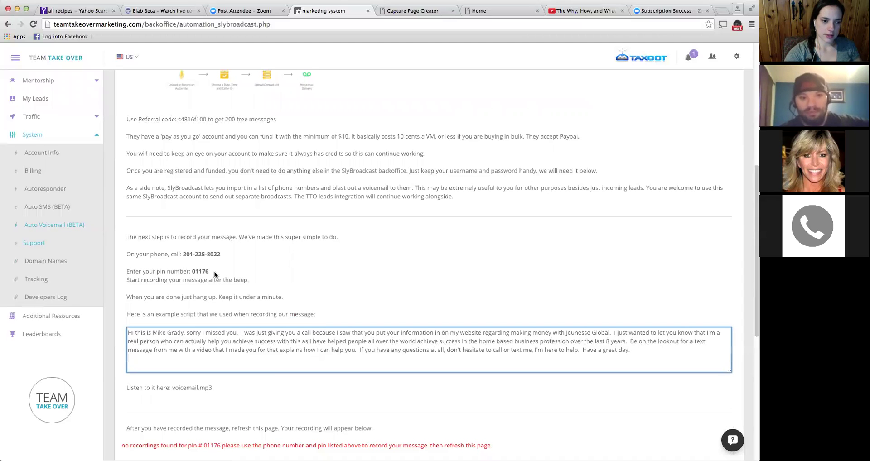
pyautogui.scroll(-1, 215, 274)
pyautogui.scroll(-3, 215, 274)
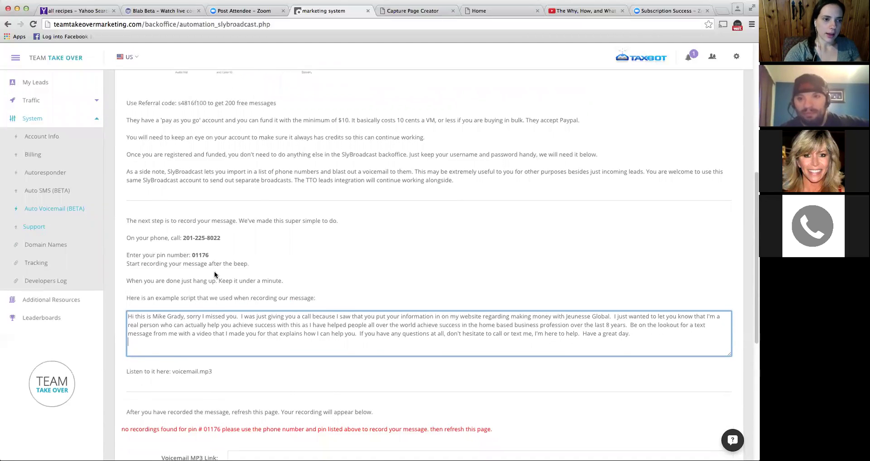
pyautogui.scroll(-2, 215, 274)
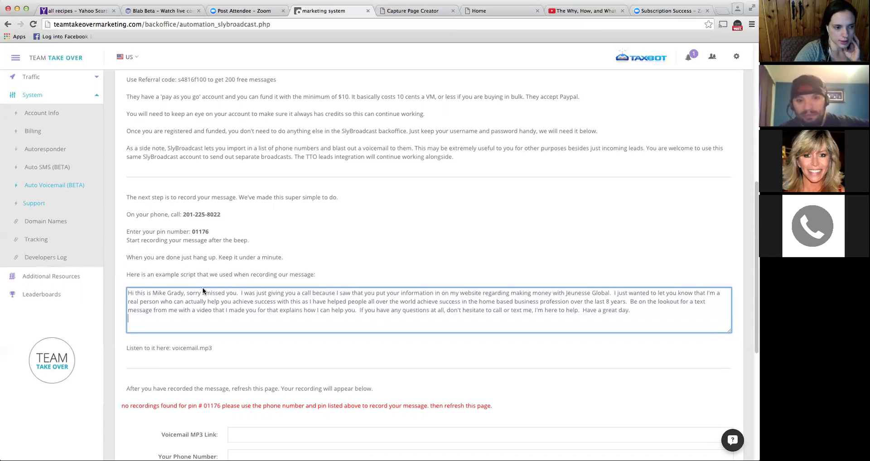
pyautogui.scroll(-1, 203, 291)
pyautogui.scroll(-1, 205, 291)
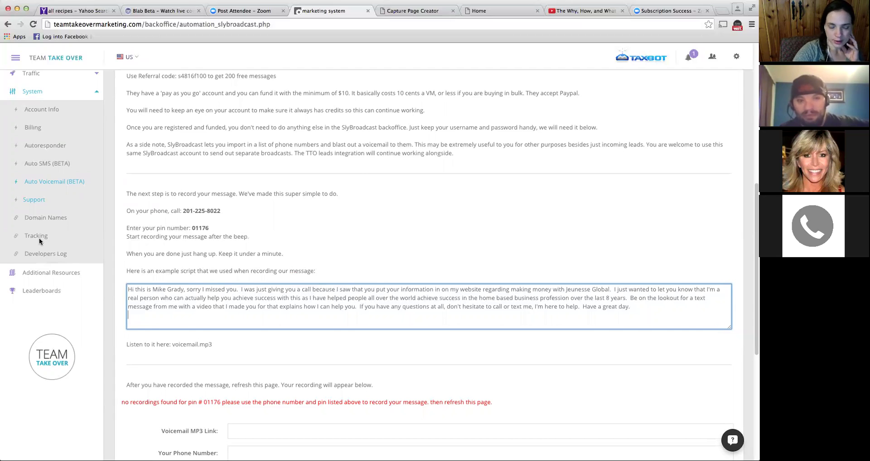
pyautogui.scroll(-5, 197, 310)
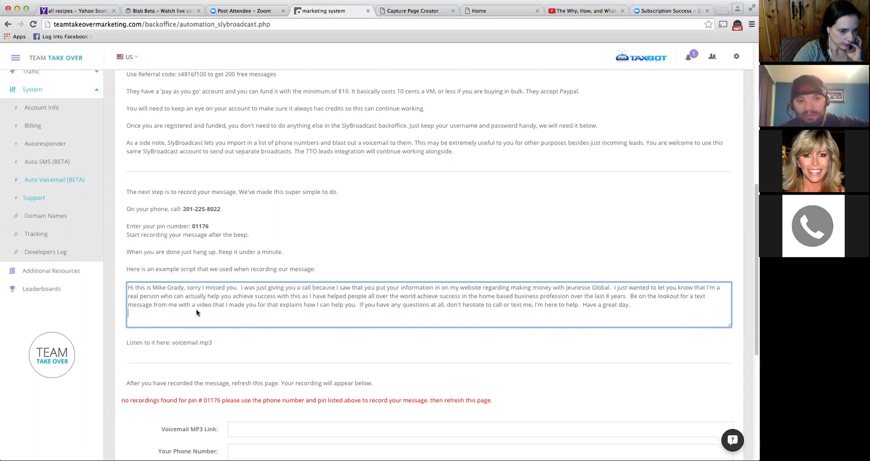
pyautogui.scroll(-2, 197, 309)
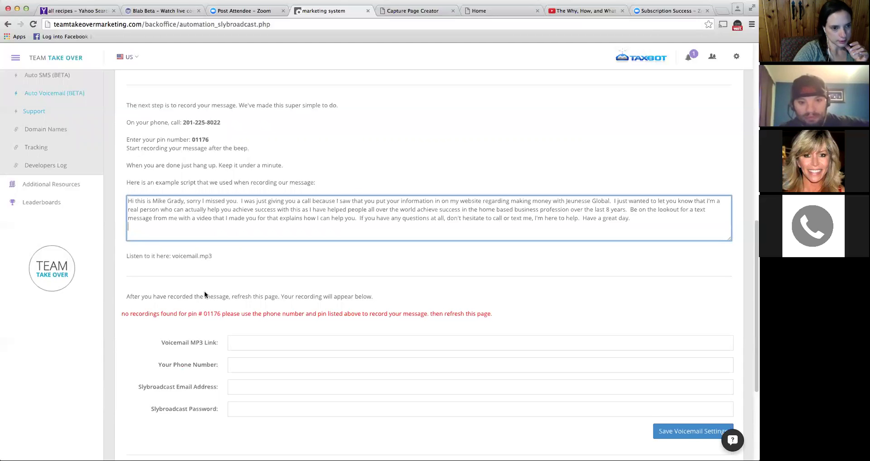
pyautogui.scroll(1, 205, 295)
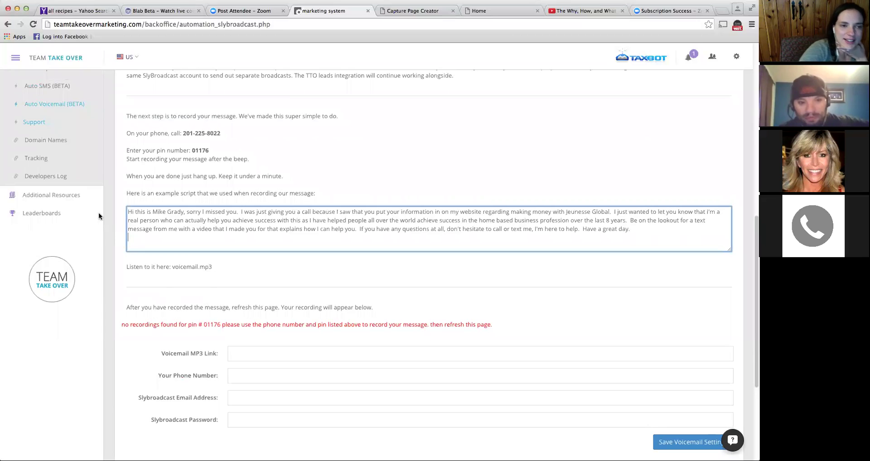
pyautogui.click(45, 160)
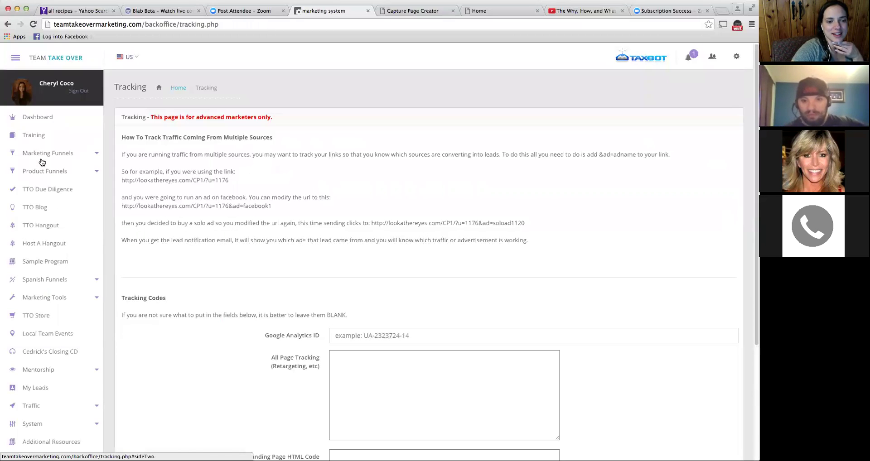
pyautogui.scroll(-2, 203, 257)
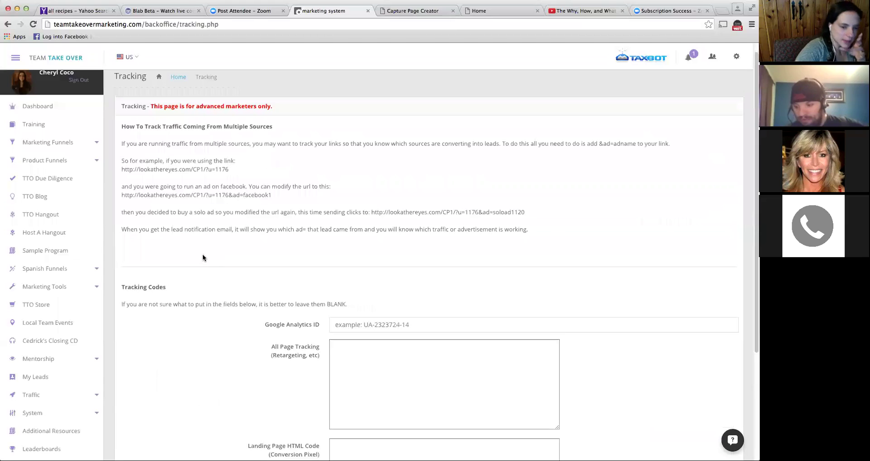
pyautogui.scroll(2, 203, 258)
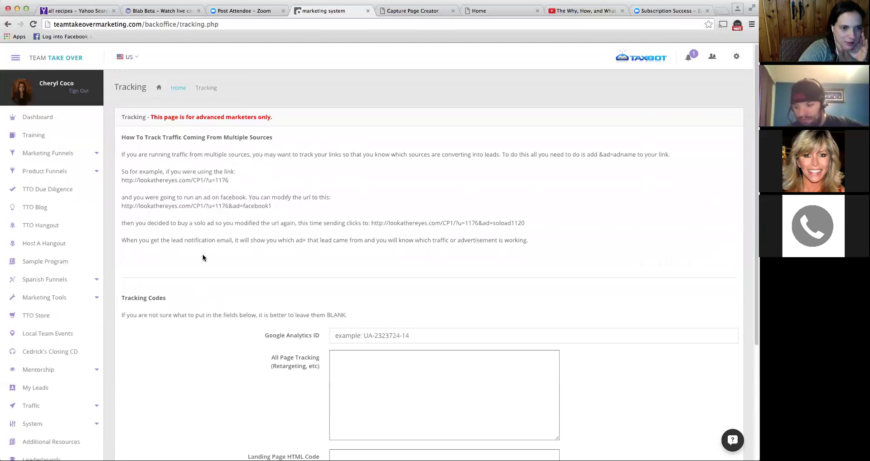
pyautogui.scroll(-1, 202, 257)
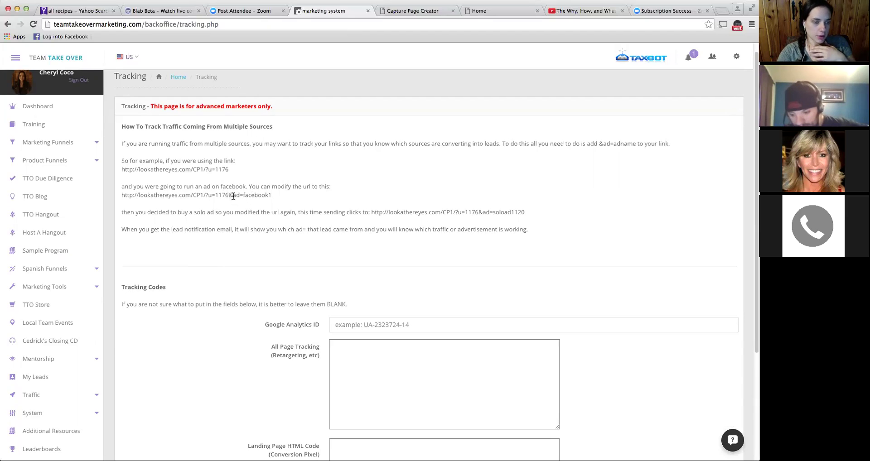
# - Highlight '&ad=facebook' in the example tracking URL on the Tracking page
pyautogui.moveTo(229, 195); pyautogui.dragTo(269, 195)
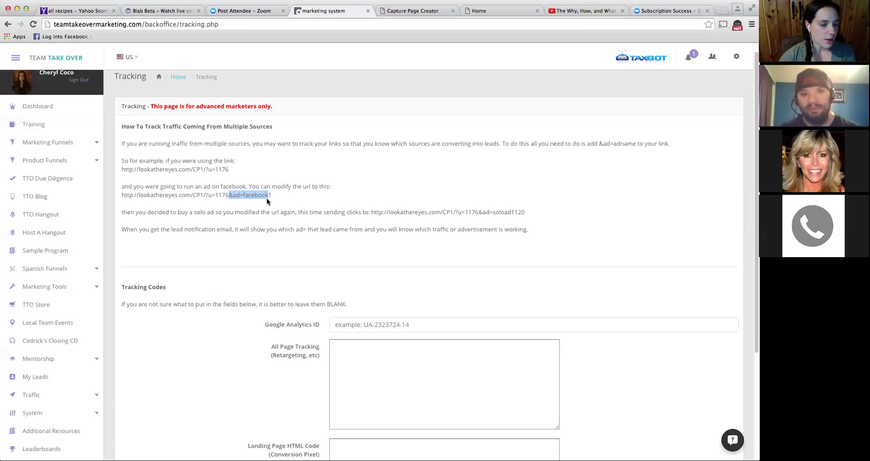
# - Expand Traffic in the sidebar and open the Traffic Sources List page
pyautogui.click(62, 396)
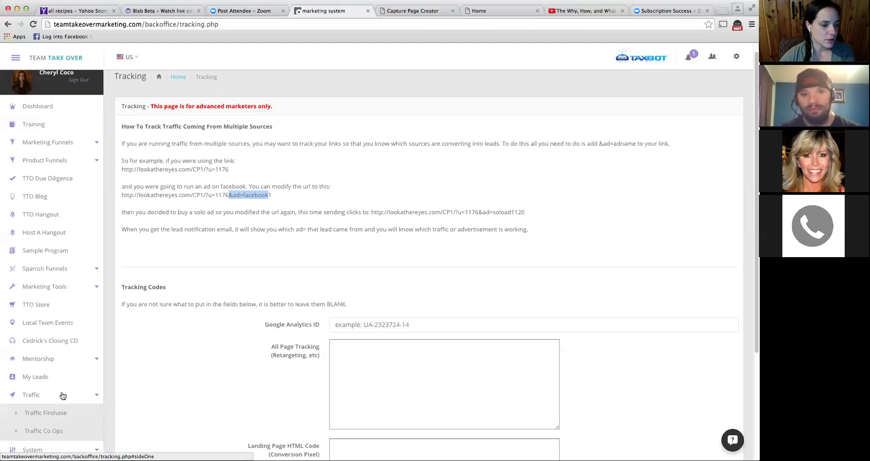
pyautogui.scroll(-2, 63, 395)
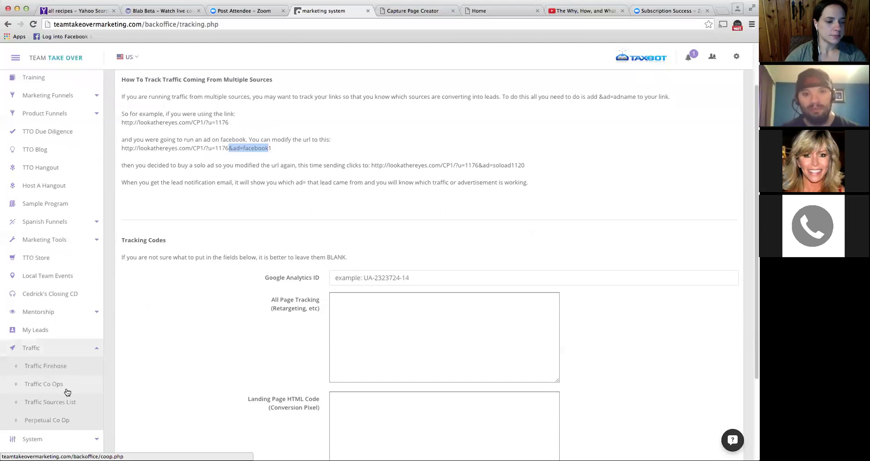
pyautogui.click(65, 402)
pyautogui.scroll(-3, 288, 232)
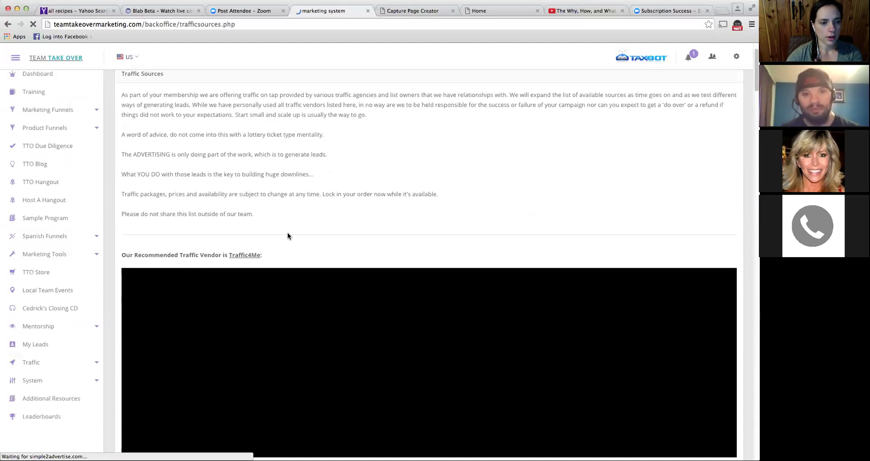
pyautogui.scroll(-5, 247, 233)
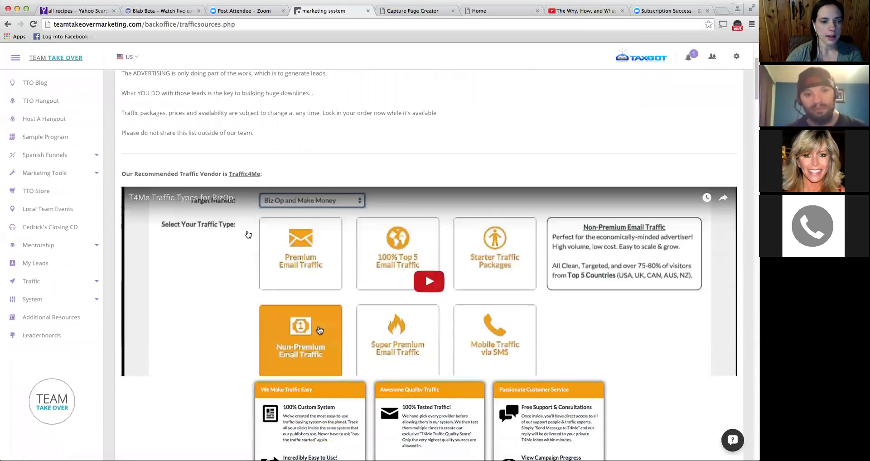
pyautogui.scroll(-1, 248, 235)
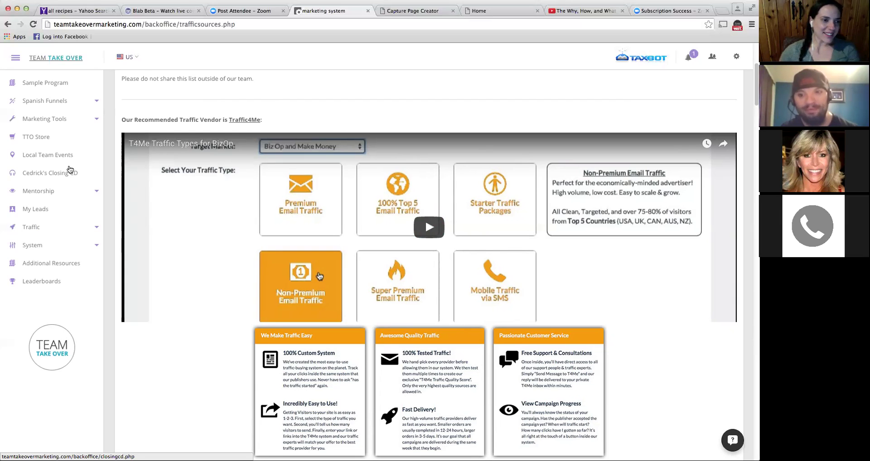
pyautogui.scroll(5, 70, 163)
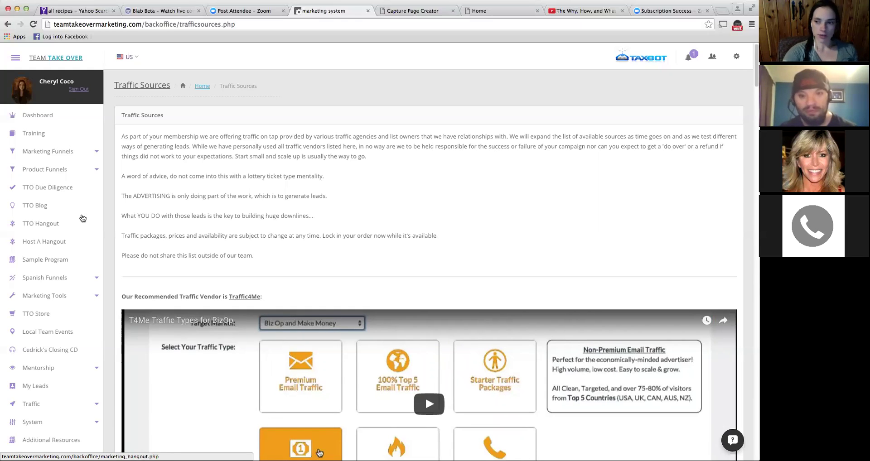
pyautogui.scroll(-1, 85, 212)
pyautogui.scroll(1, 85, 210)
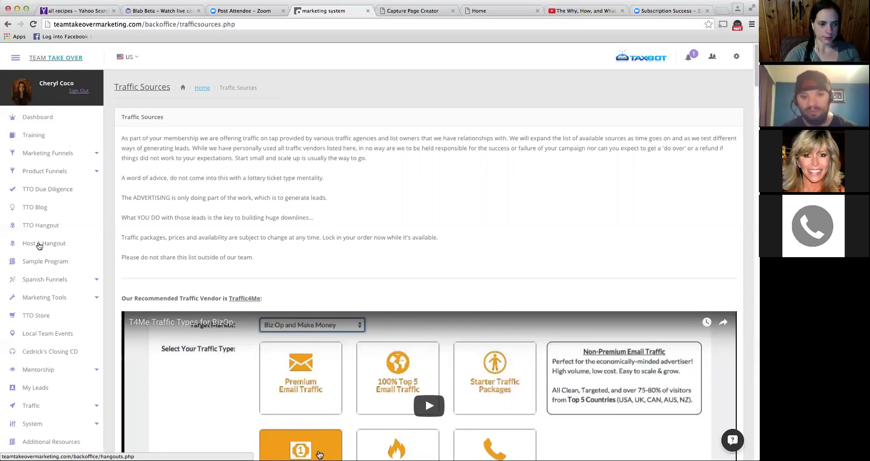
pyautogui.scroll(-1, 64, 267)
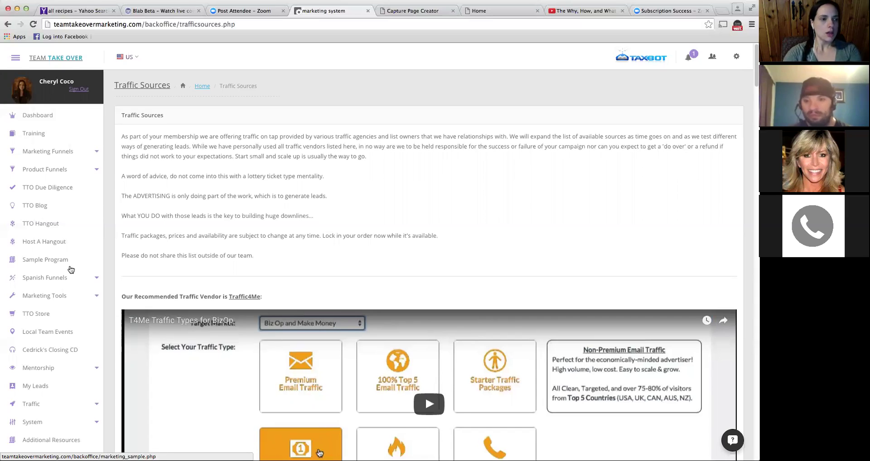
pyautogui.scroll(-3, 70, 269)
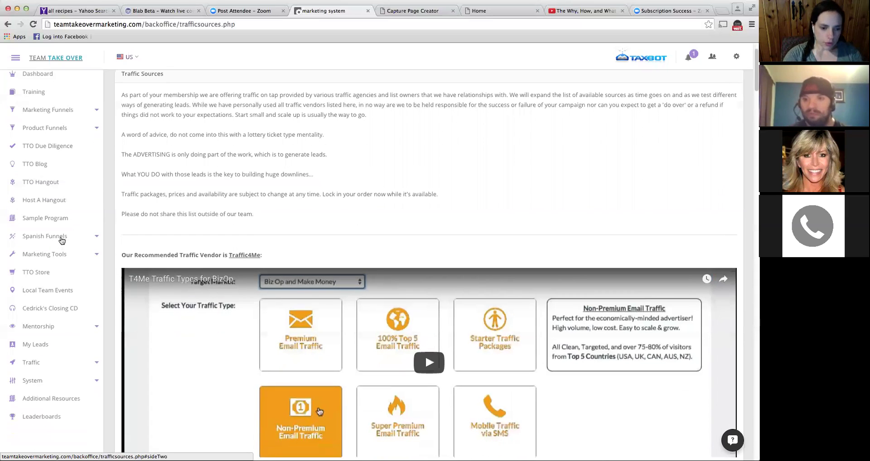
pyautogui.scroll(-1, 62, 240)
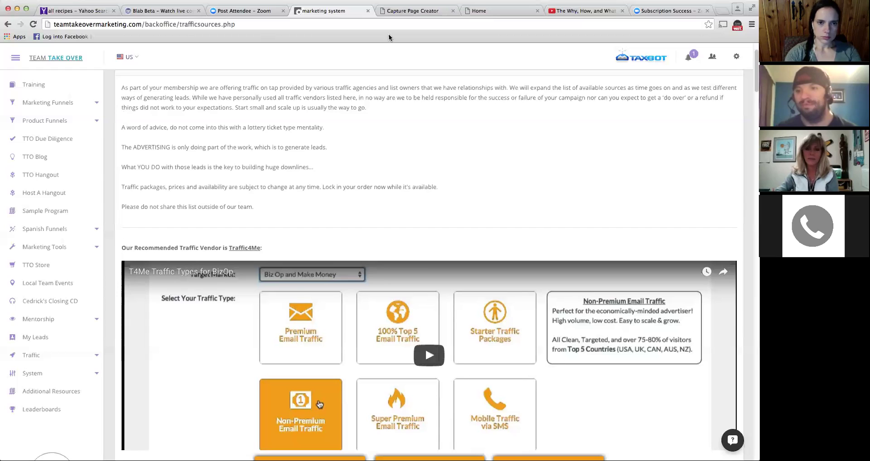
# - Switch to the Capture Page Creator tab and load the personal weight-loss capture page address
pyautogui.click(396, 13)
pyautogui.click(301, 24)
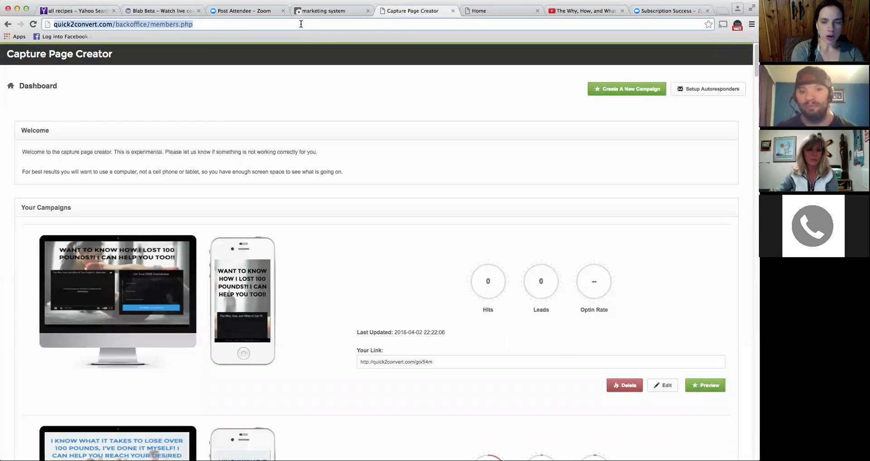
pyautogui.write('ch')
pyautogui.press('Return')
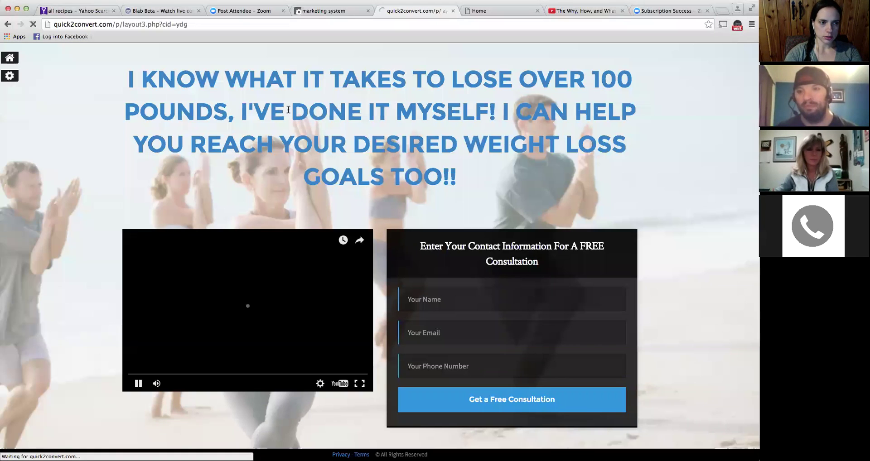
# - Pause the capture page video, load the free-sample order page, then close it to return to Traffic Sources
pyautogui.click(246, 308)
pyautogui.click(213, 23)
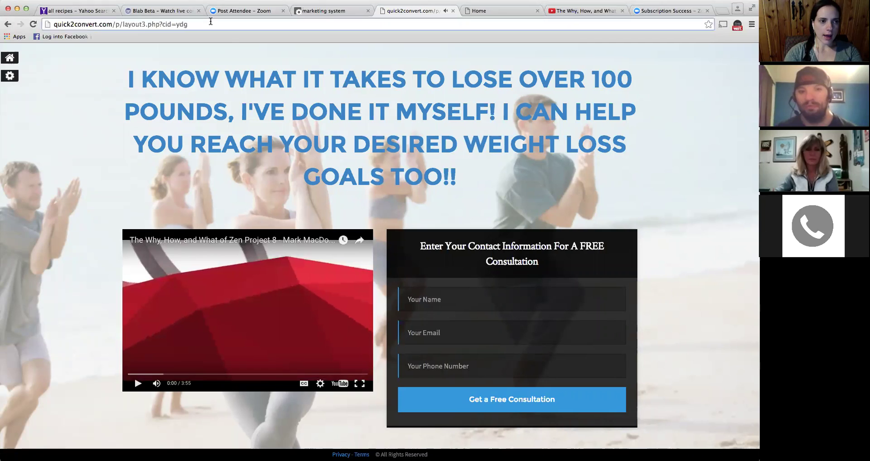
pyautogui.write('this')
pyautogui.press('Return')
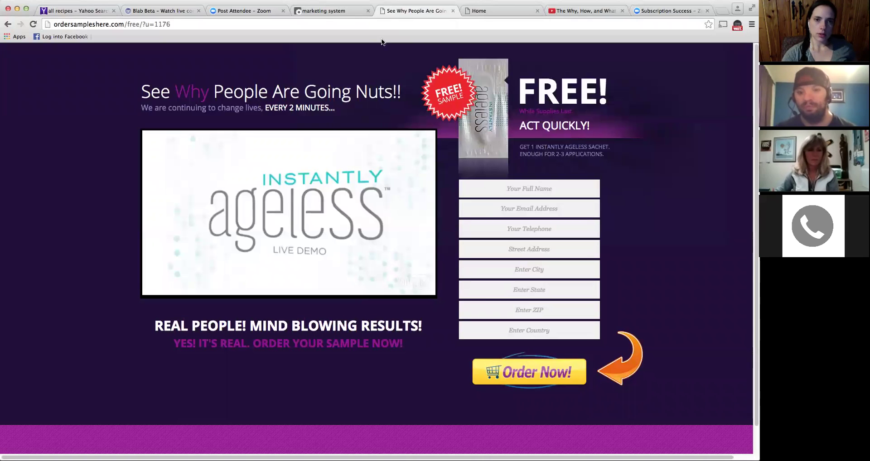
pyautogui.click(453, 10)
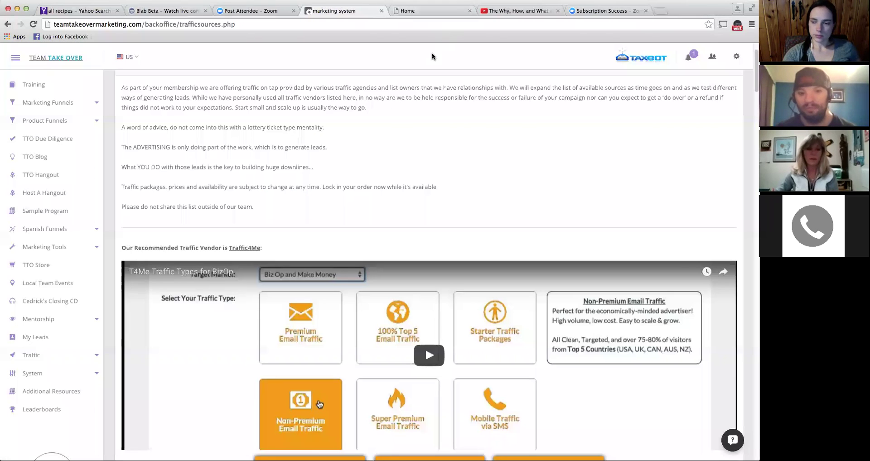